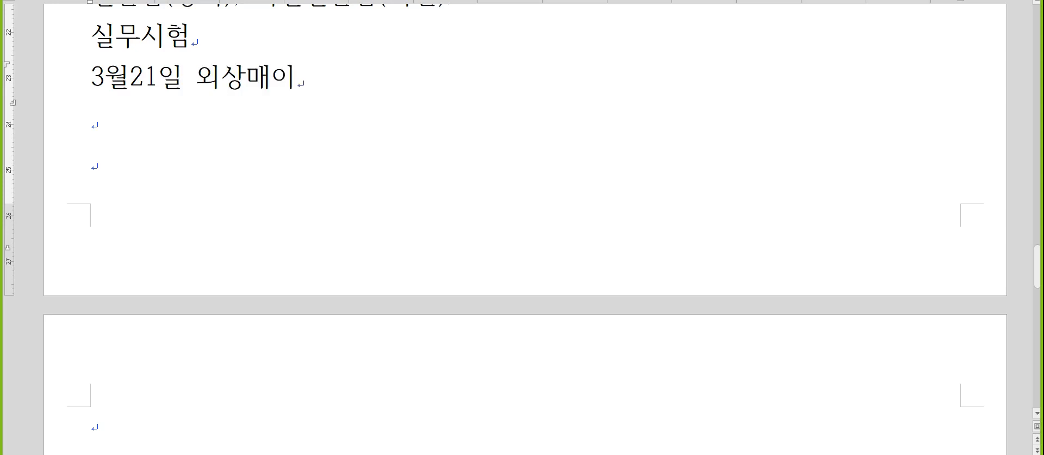
# - Complete the 3월21일 entry as 외상매입금11,000,000(Sj)/받을어음6,000,000(영동) with a /보통예금5,000,000 line
pyautogui.write(',000')
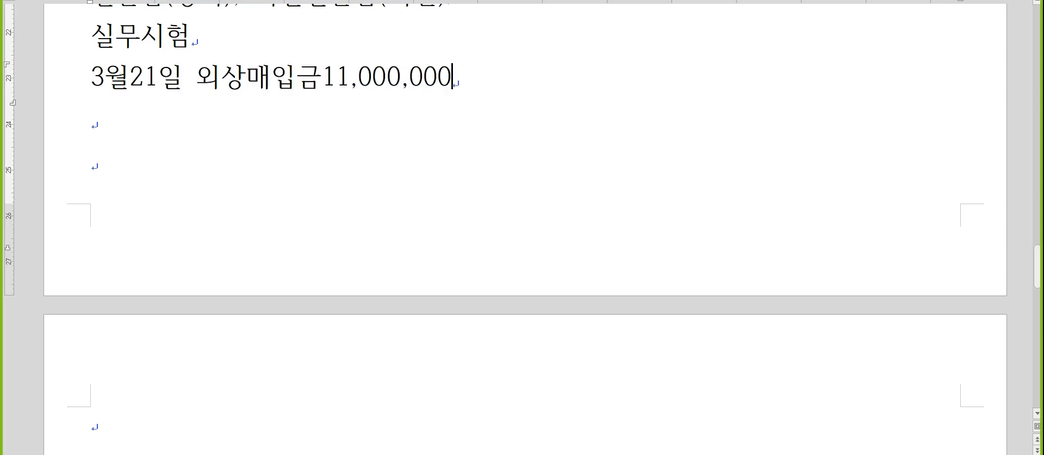
pyautogui.write('(Sj)/')
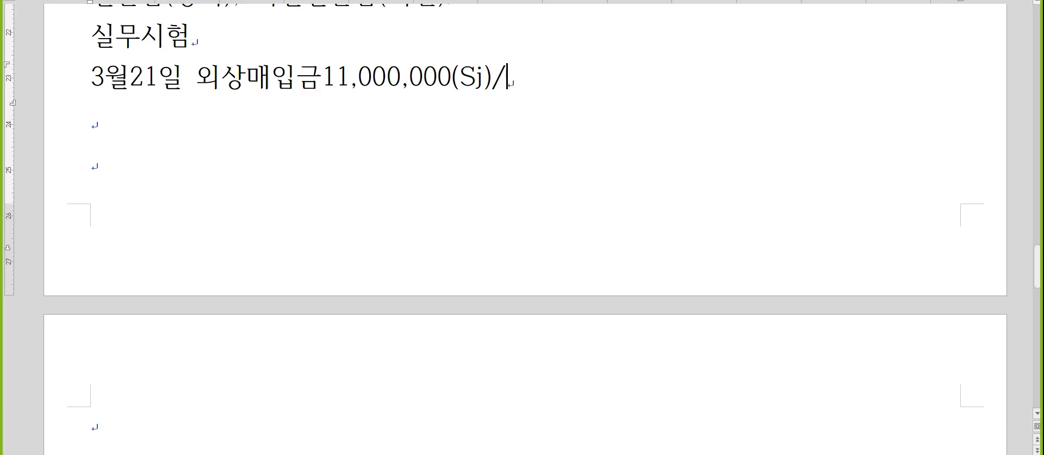
pyautogui.write('받을영')
pyautogui.write('음')
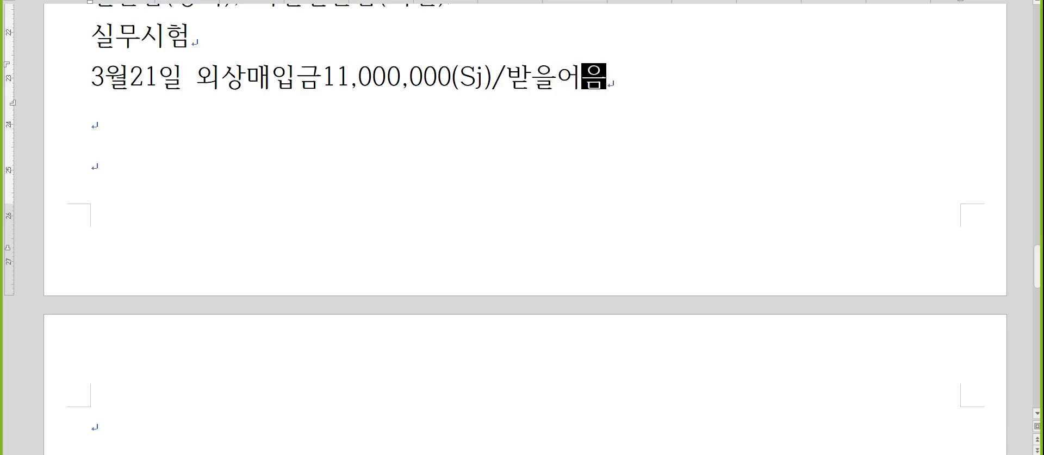
pyautogui.write('6,000,000(영동)')
pyautogui.press('Return')
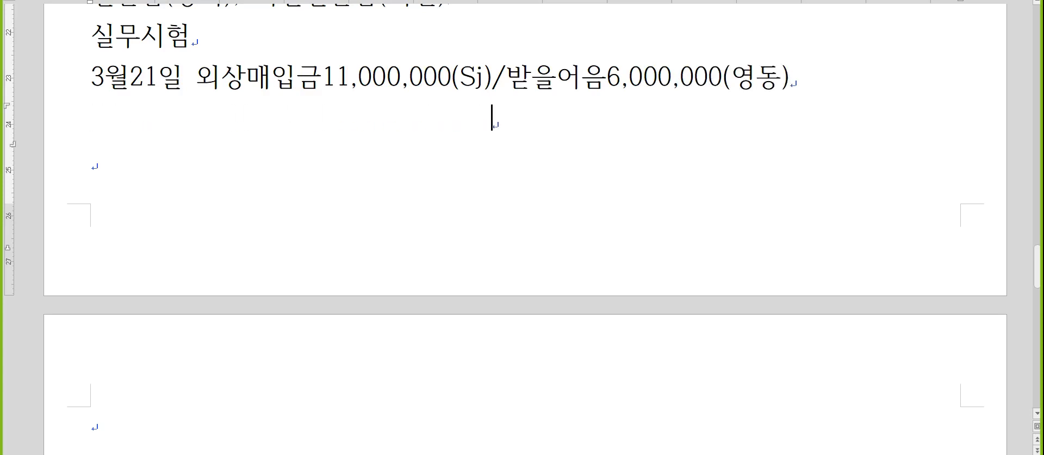
pyautogui.write('/보통예금5,000,000')
# - Add the 4월30일 entry 퇴직연금운용자산3,000,000/보통예금3,000,000 on a new line
pyautogui.press('Return')
pyautogui.write('4월30ㅇ')
pyautogui.press('BackSpace')
pyautogui.write('일 퇴직ㅇ')
pyautogui.write('연금운용자산')
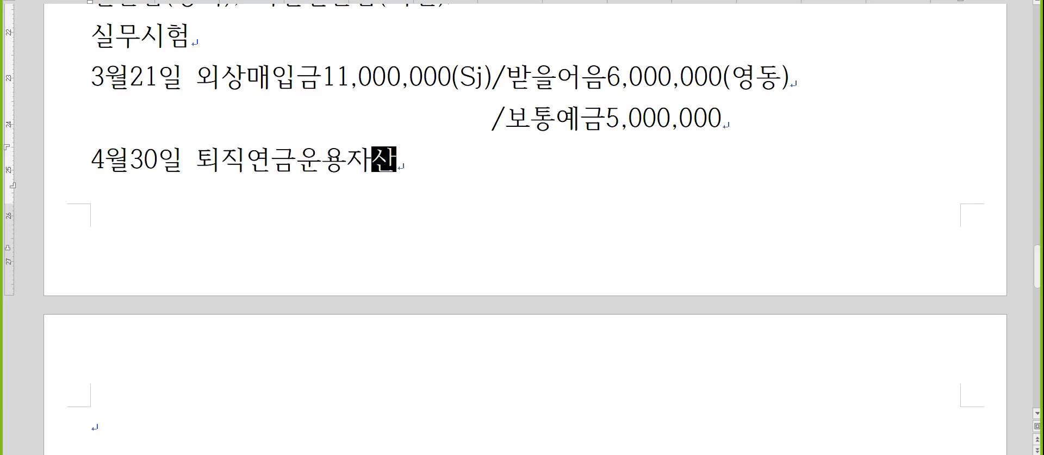
pyautogui.write('3,000,000/보통예그금3,000,000')
pyautogui.press('Return')
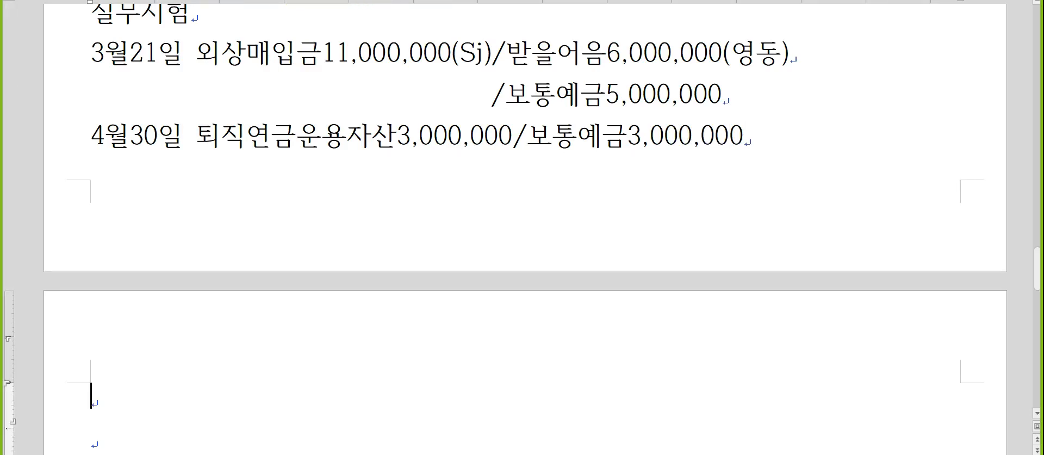
# - Type the note line '퇴직급여충당부채, 대손충당금'
pyautogui.write('퇴')
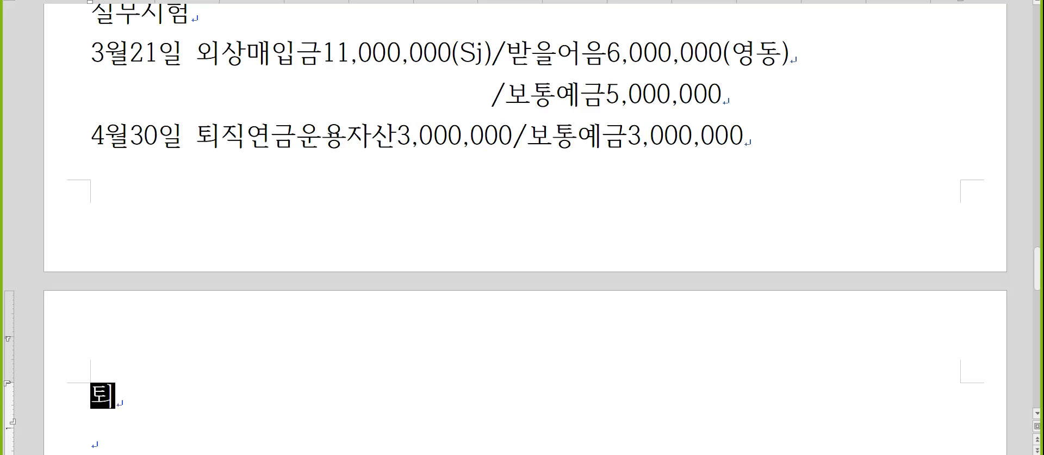
pyautogui.write('직급옂충당부채')
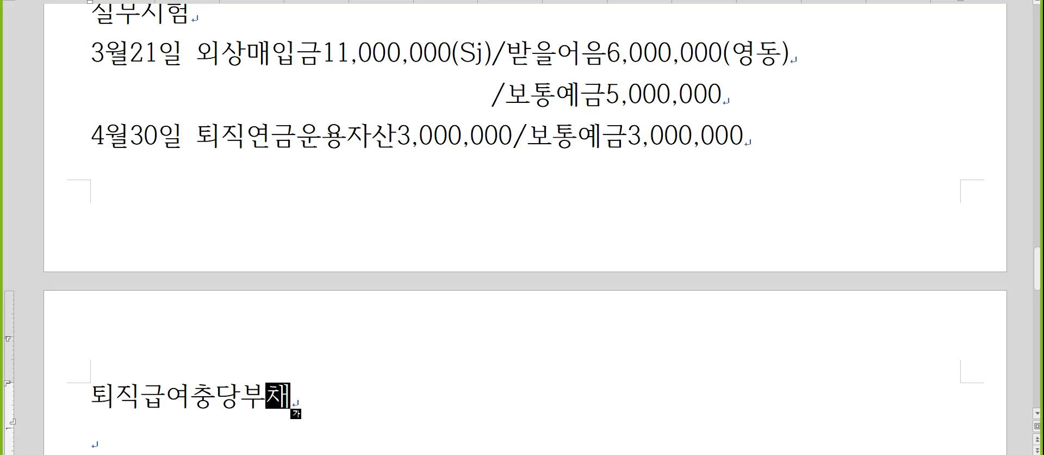
pyautogui.write(', 대손충당')
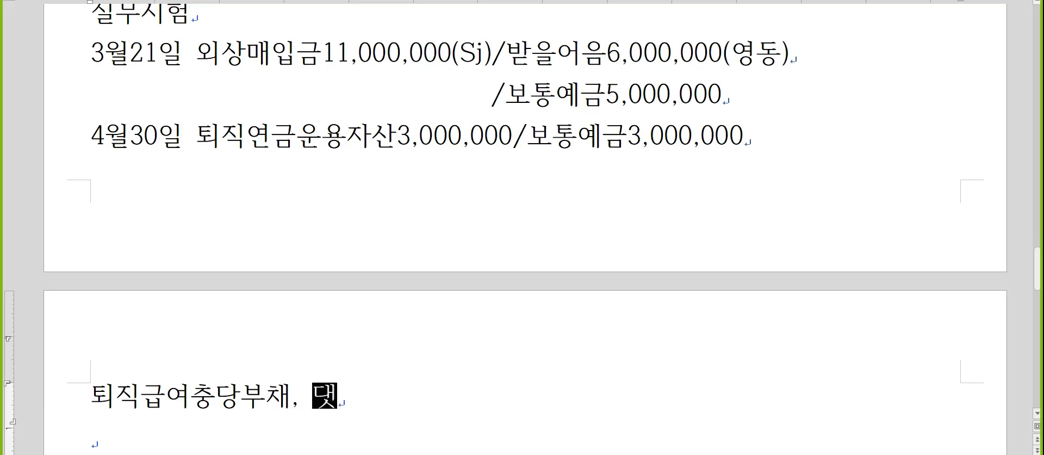
pyautogui.write('금')
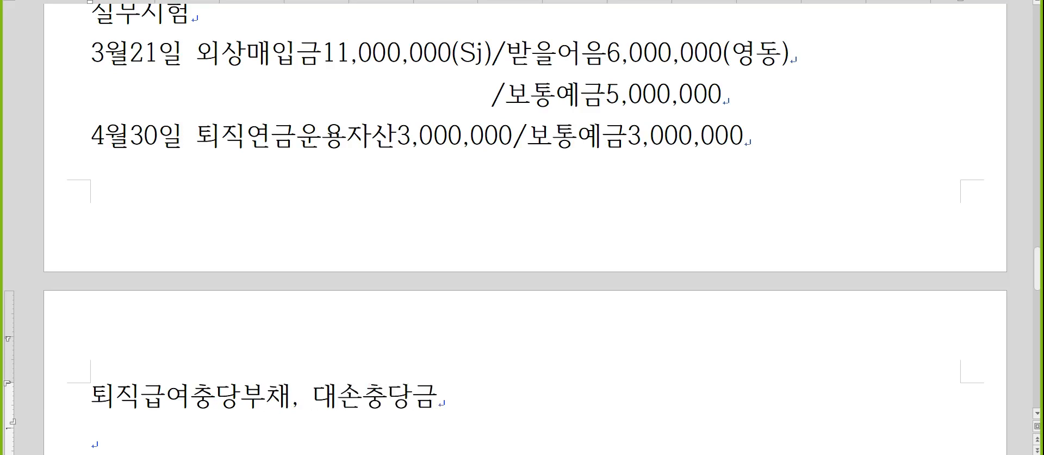
pyautogui.press('Return')
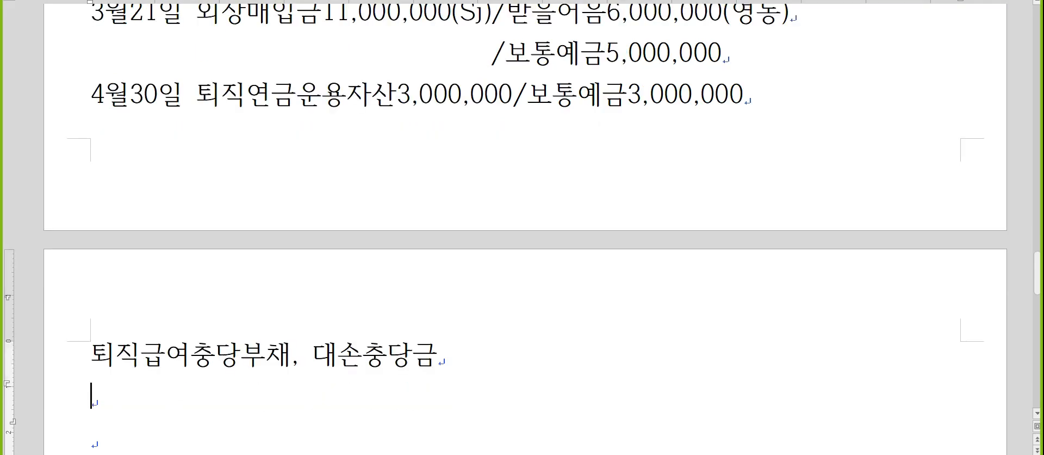
# - Add (퇴직급여) after 퇴직급여충당부채 and (대손상각비, 기타의 대손상각비) after 대손충당금
pyautogui.press('Up')
pyautogui.hotkey('shift', 'Right')
pyautogui.hotkey('shift', 'Right')
pyautogui.hotkey('shift', 'Right')
pyautogui.hotkey('shift', 'Right')
pyautogui.hotkey('shift', 'Right')
pyautogui.hotkey('shift', 'Right')
pyautogui.hotkey('shift', 'Right')
pyautogui.hotkey('shift', 'Right')
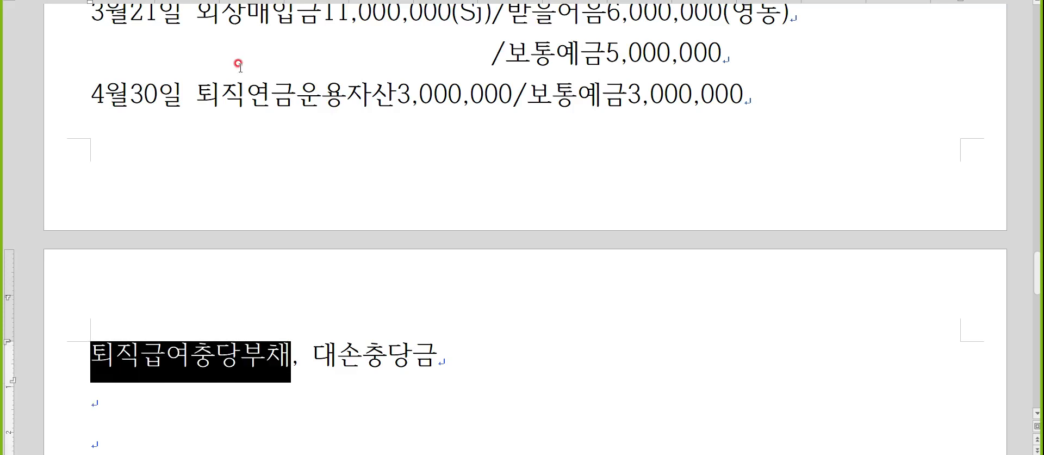
pyautogui.press('Right')
pyautogui.write('(퇴쥐')
pyautogui.write('급여)')
pyautogui.press('End')
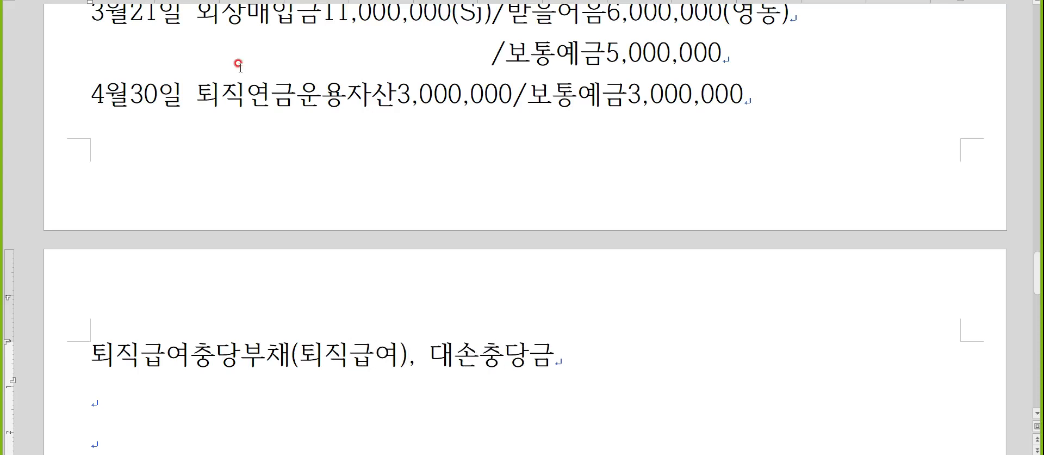
pyautogui.write('(대손상각')
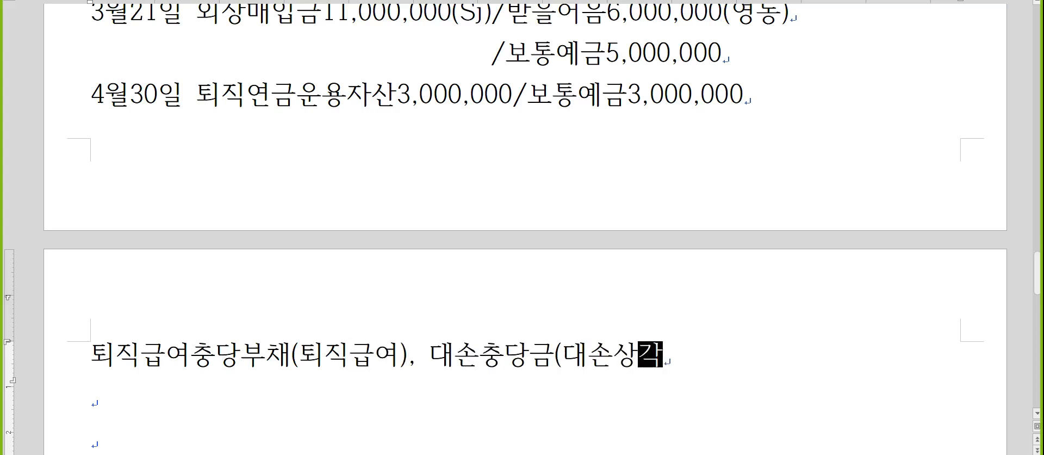
pyautogui.write('비, 기타의 댓손상각비)')
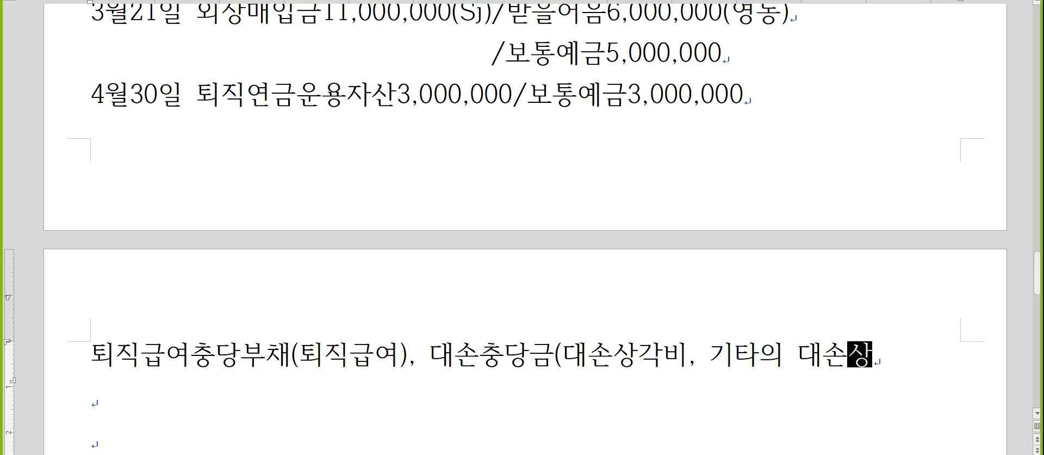
pyautogui.press('Return')
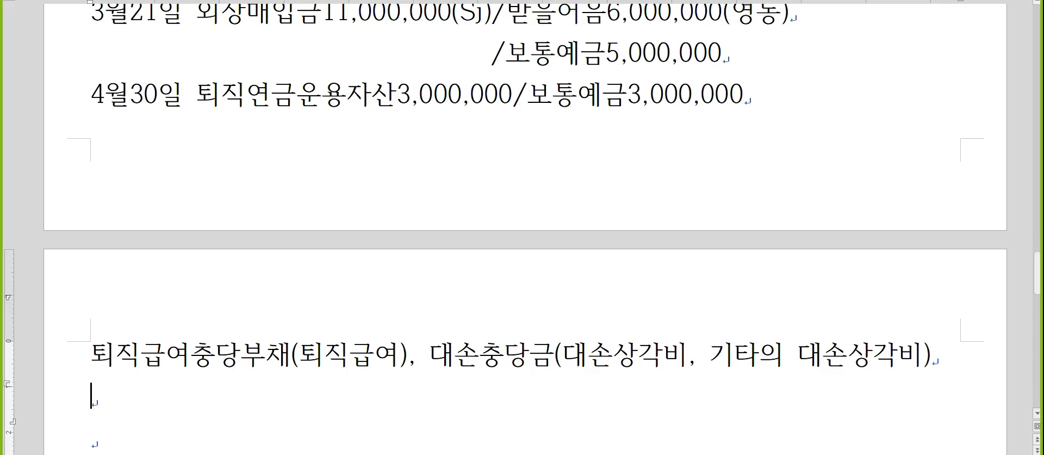
pyautogui.press('Hangul')
# - Start a new line under the allowance note with the date 5월12일
pyautogui.scroll(-2, 350, 130)
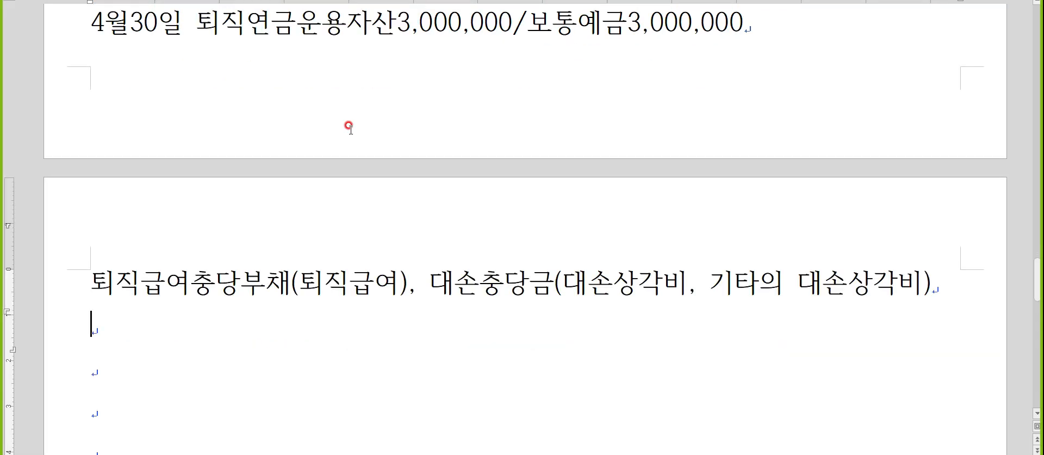
pyautogui.click(96, 279)
pyautogui.moveTo(96, 279); pyautogui.dragTo(423, 280)
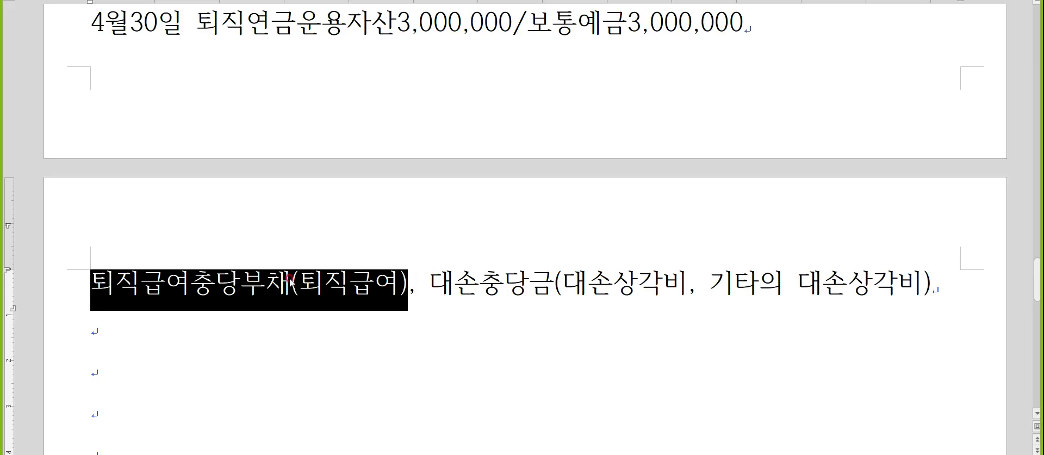
pyautogui.click(234, 329)
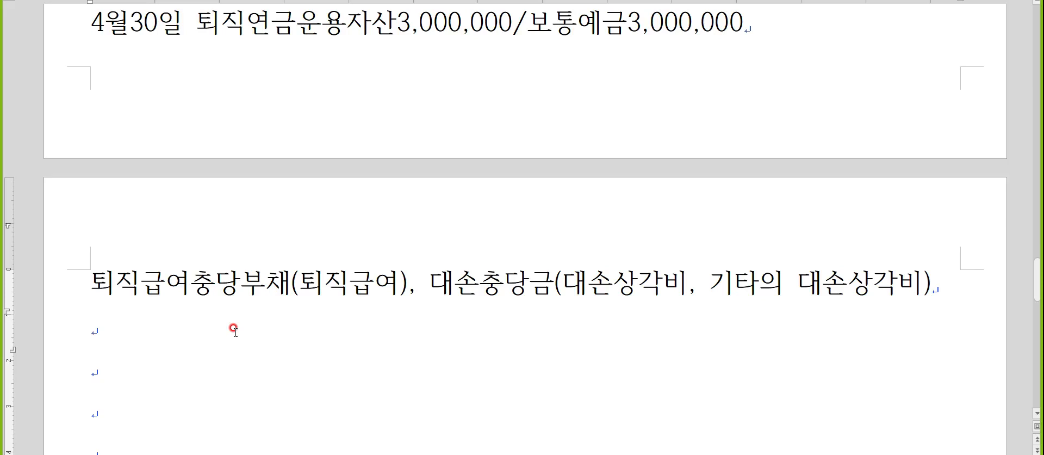
pyautogui.press('Hangul')
pyautogui.write('5우월12일')
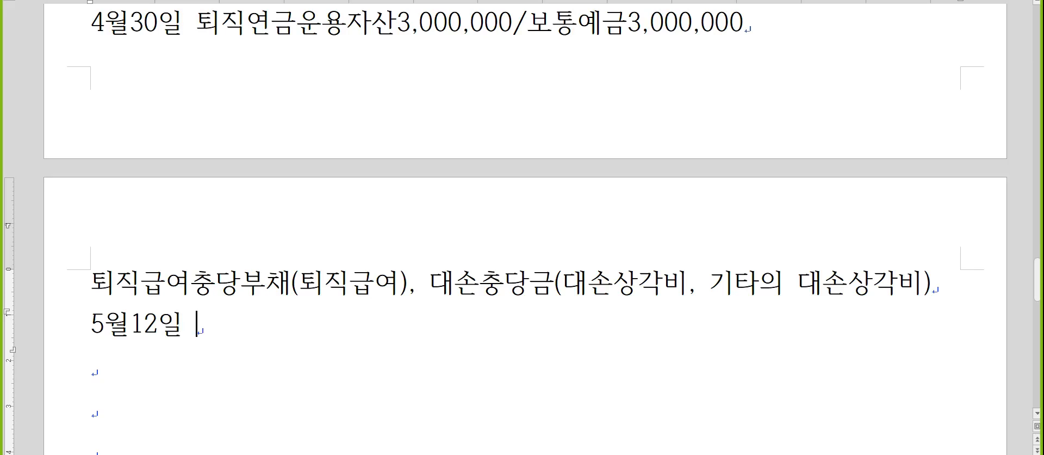
# - Add a slash after the date so the line reads '5월12일 /'
pyautogui.scroll(-3, 243, 304)
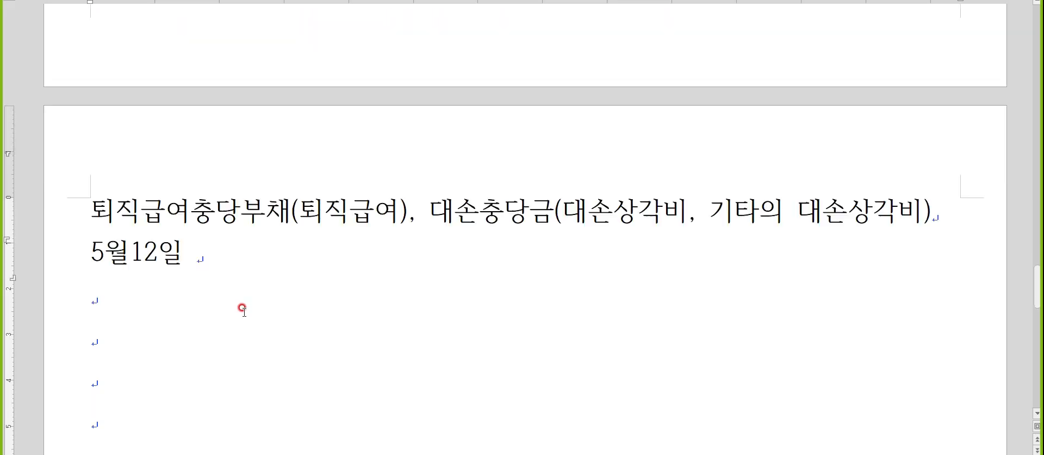
pyautogui.scroll(-2, 243, 308)
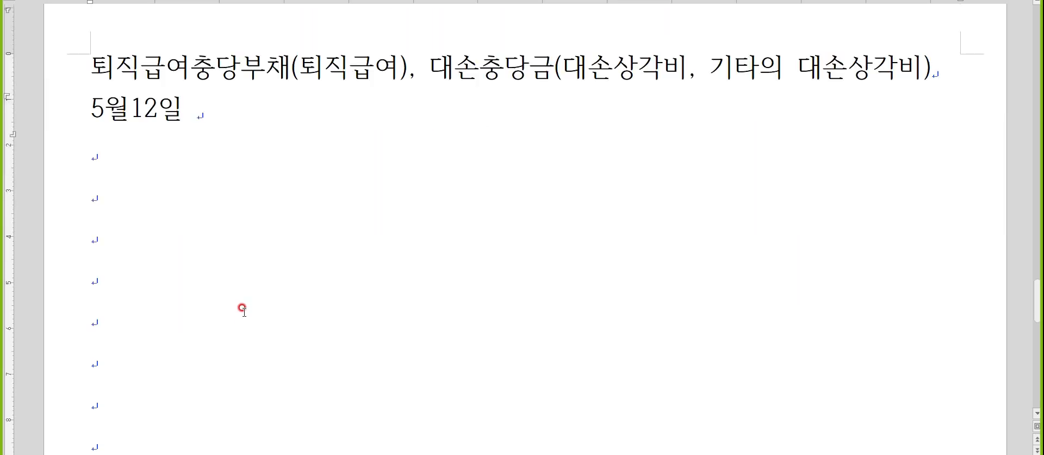
pyautogui.write('/')
pyautogui.press('Hangul')
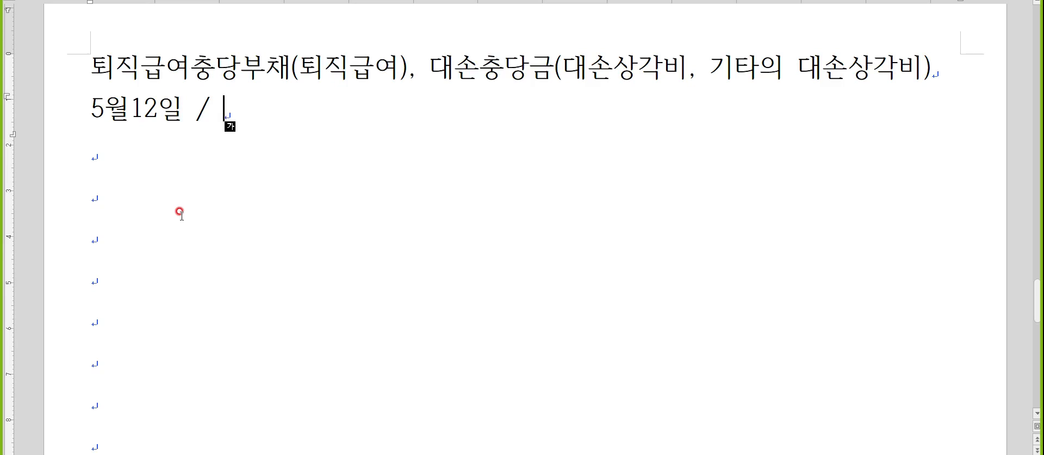
# - Enter the debit side 외상매입금40,000,000(상생) before the slash
pyautogui.press('Left')
pyautogui.press('Left')
pyautogui.press('Left')
pyautogui.press('Right')
pyautogui.write('외상매입금')
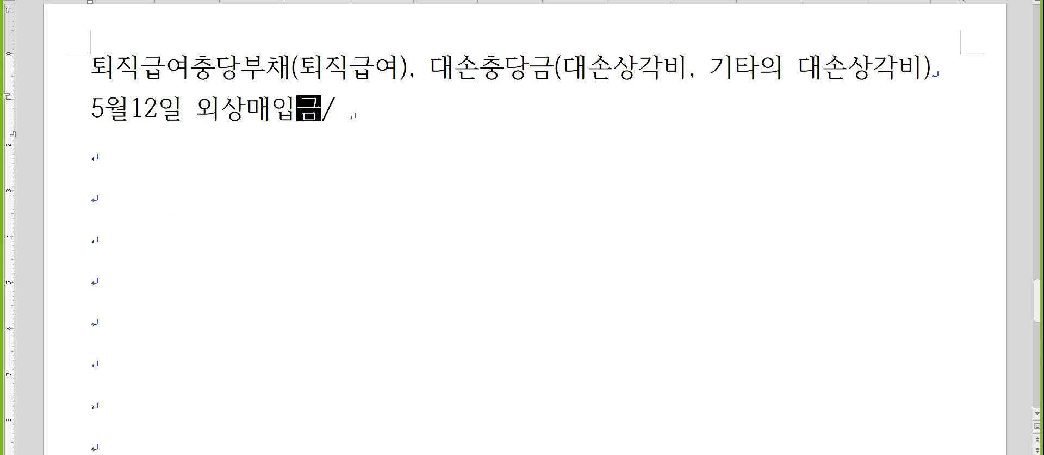
pyautogui.write('40,000,000')
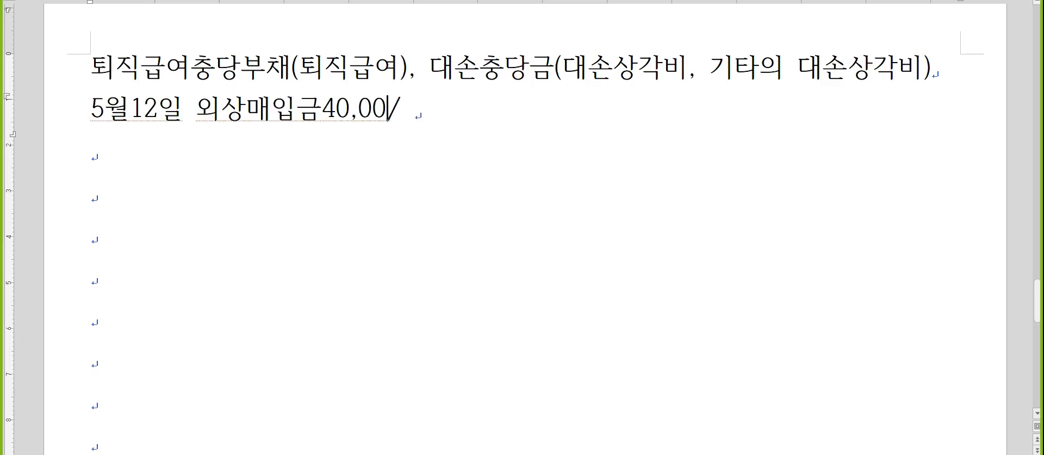
pyautogui.write(')(')
pyautogui.press('BackSpace')
pyautogui.press('BackSpace')
pyautogui.write('(사ㅇ생)')
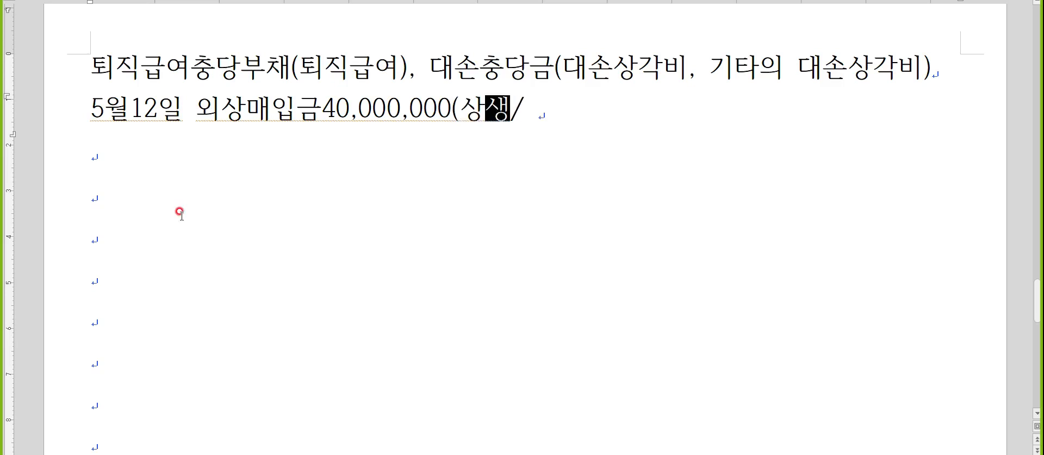
# - Enter the credits 보통예금38,000,000 and /채무면제이익2,000,000 on a continuation line
pyautogui.press('End')
pyautogui.write('보통예그')
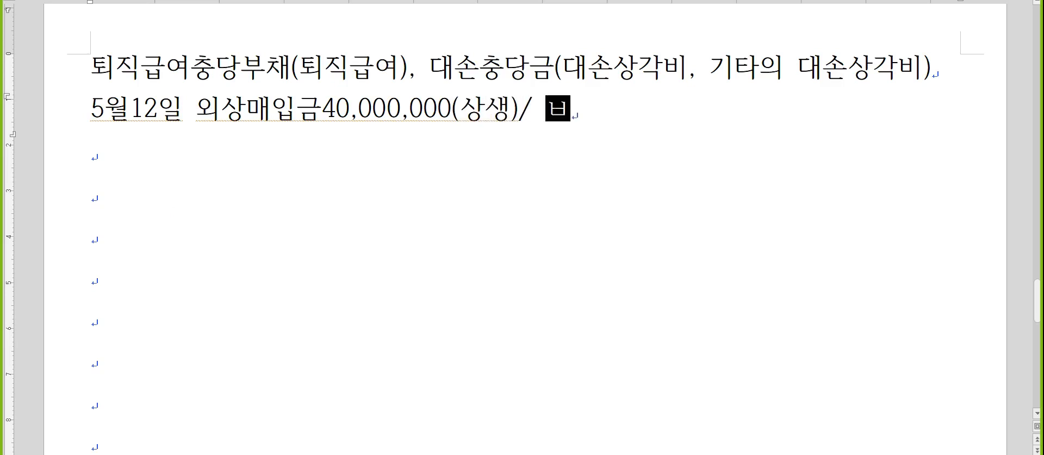
pyautogui.write('ㅁ38,000,000')
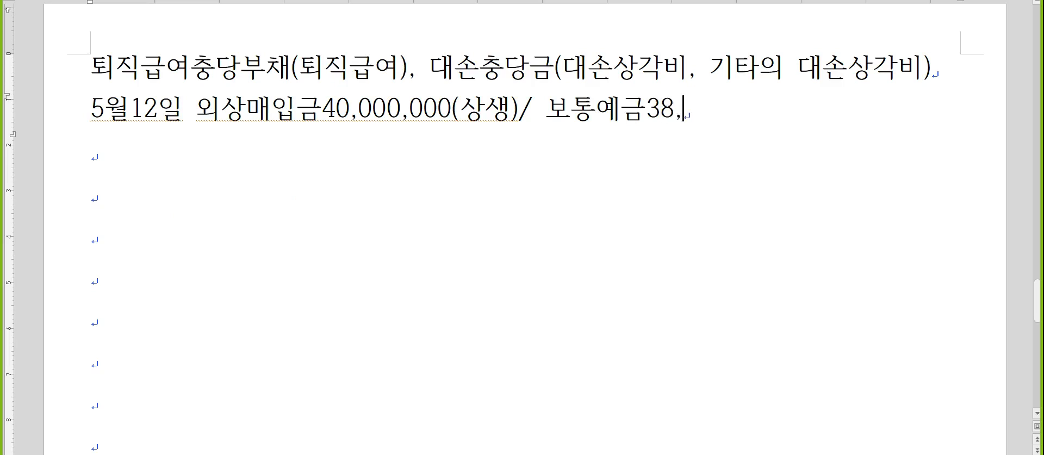
pyautogui.press('Down')
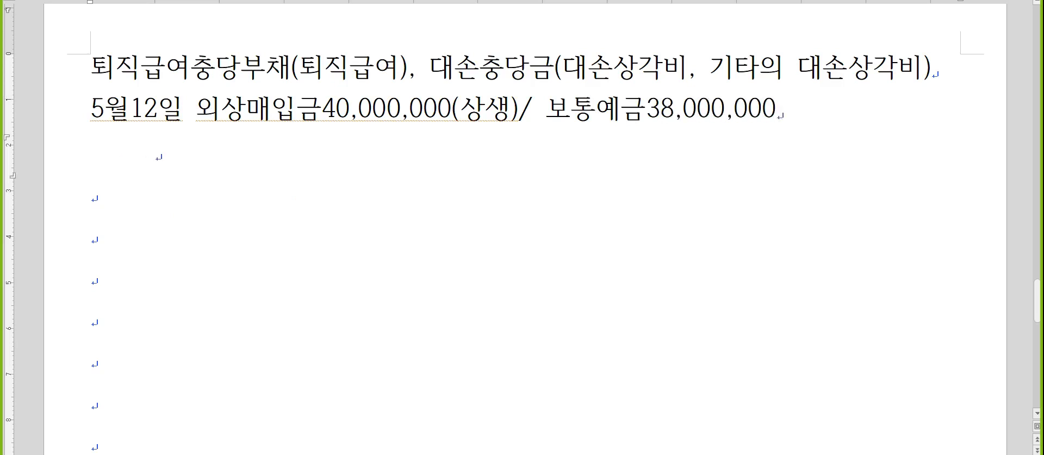
pyautogui.write('/채')
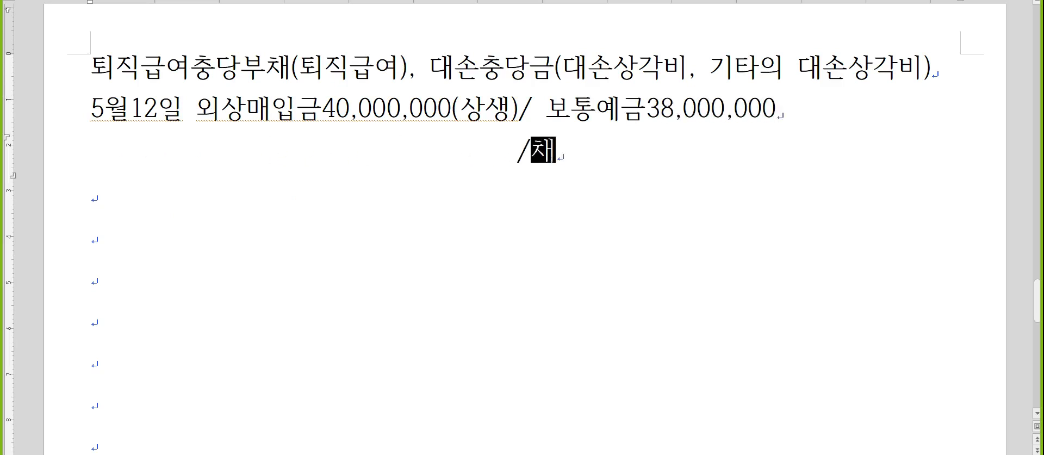
pyautogui.write('무면제이ㄱ2,000,000')
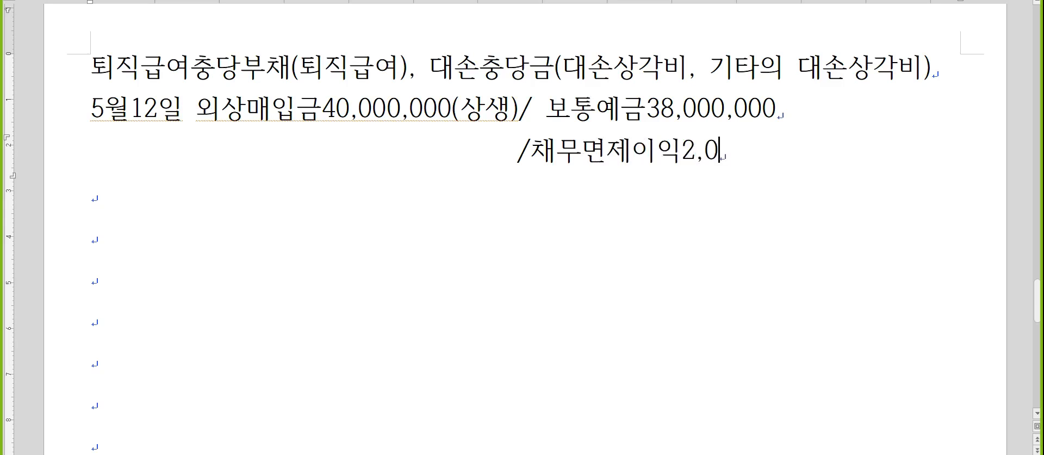
pyautogui.press('Down')
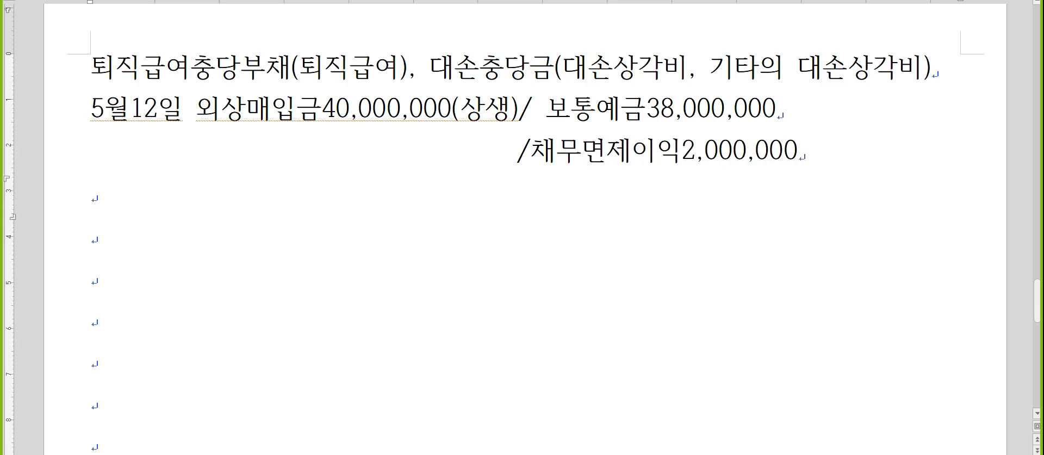
pyautogui.press('Hangul')
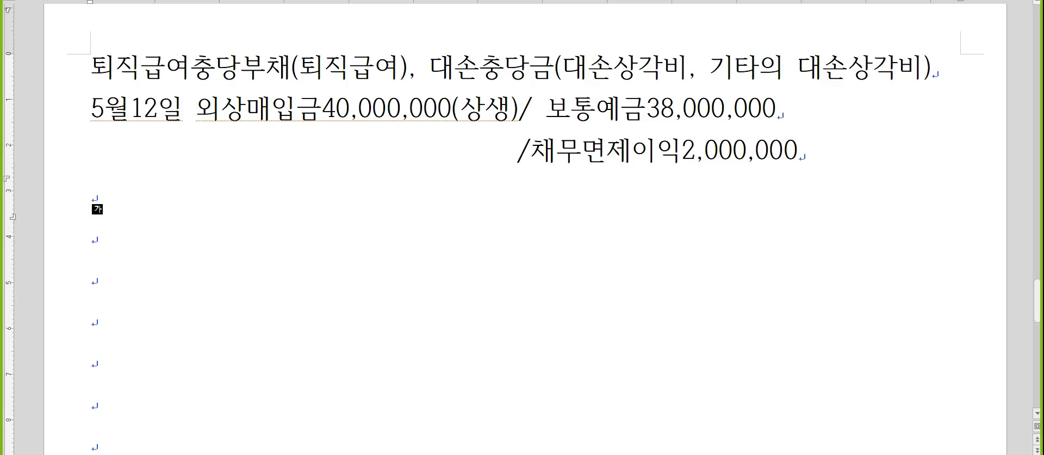
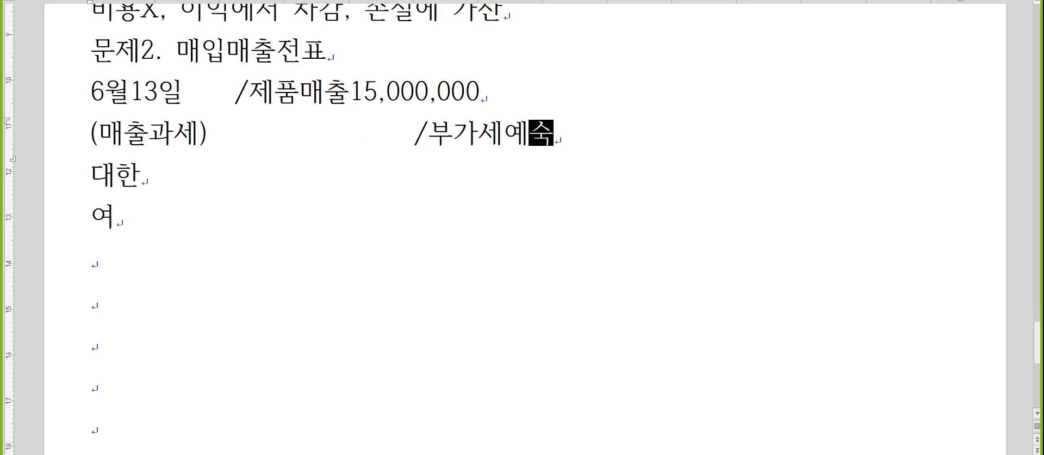
# - Finish 부가세예수금1,500,000 and insert the debit 외상매출금16,500,000 before /제품매출 on the 6월13일 line
pyautogui.write('00')
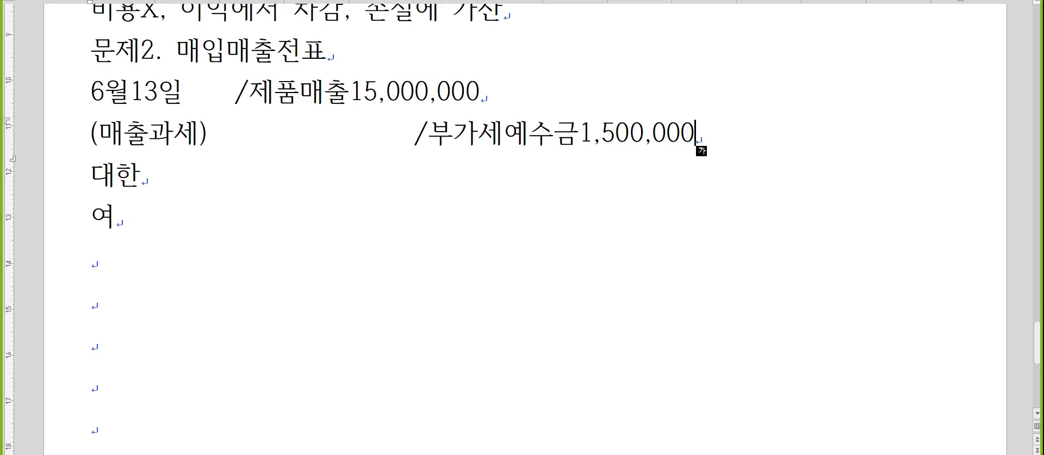
pyautogui.press('Up')
pyautogui.press('Left')
pyautogui.press('Left')
pyautogui.press('Left')
pyautogui.press('Left')
pyautogui.press('Left')
pyautogui.press('Left')
pyautogui.press('Left')
pyautogui.press('Left')
pyautogui.press('Left')
pyautogui.press('Left')
pyautogui.press('Left')
pyautogui.press('Left')
pyautogui.press('Left')
pyautogui.press('Left')
pyautogui.press('Left')
pyautogui.press('Left')
pyautogui.write('외상매출금16')
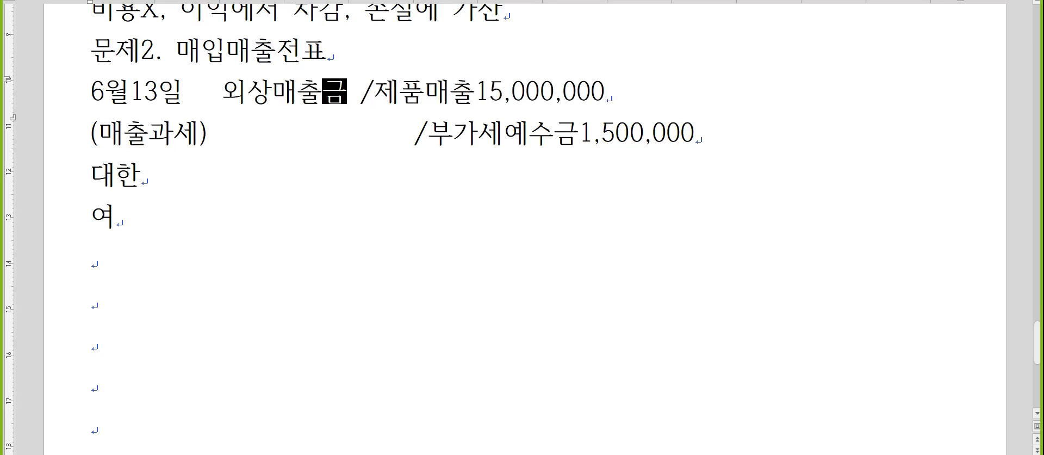
pyautogui.write(',500,000')
pyautogui.press('Delete')
# - Align /부가세예수금 under /제품매출 and begin a new 7월25일 entry line
pyautogui.press('Down')
pyautogui.press('Left')
pyautogui.press('Left')
pyautogui.press('Left')
pyautogui.press('Down')
pyautogui.press('Down')
pyautogui.press('Down')
pyautogui.write('7월25일')
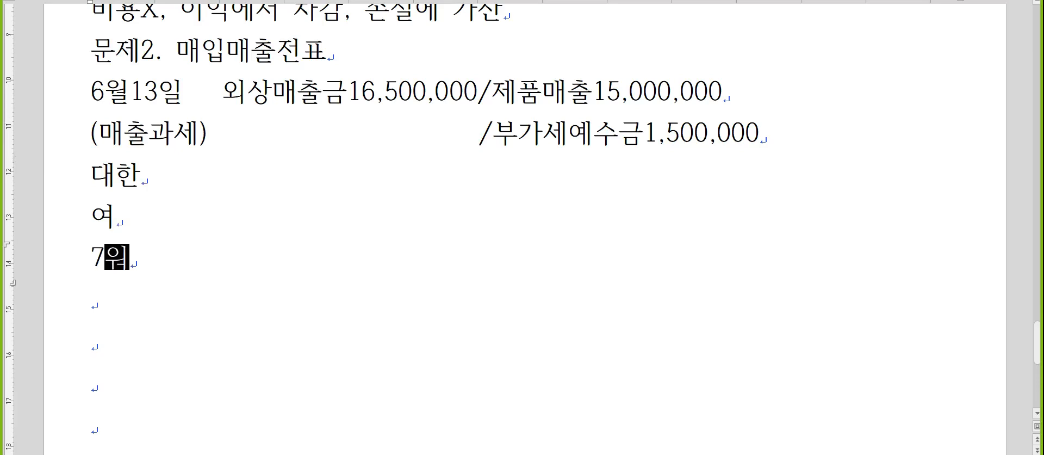
pyautogui.press('Return')
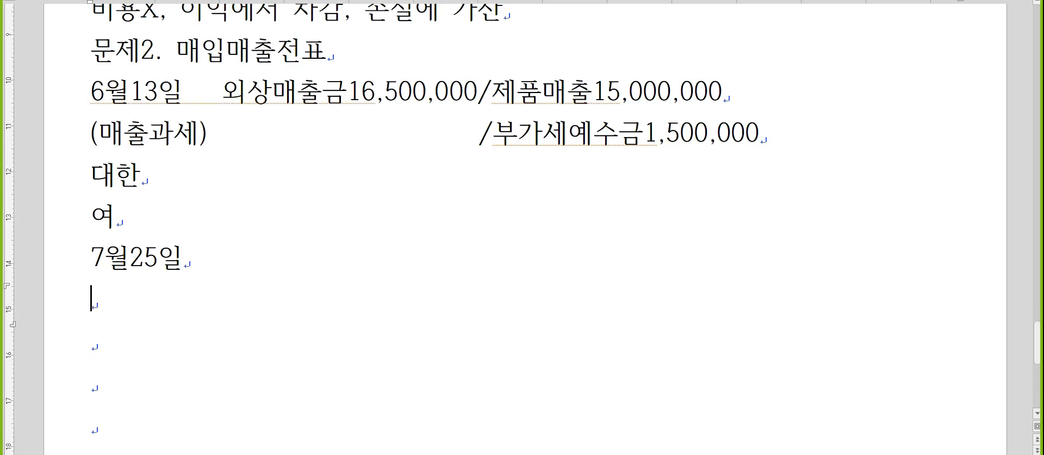
# - Add the (매입카과) and 카이마트 lines beneath the 7월25일 date
pyautogui.write('(매입카과)')
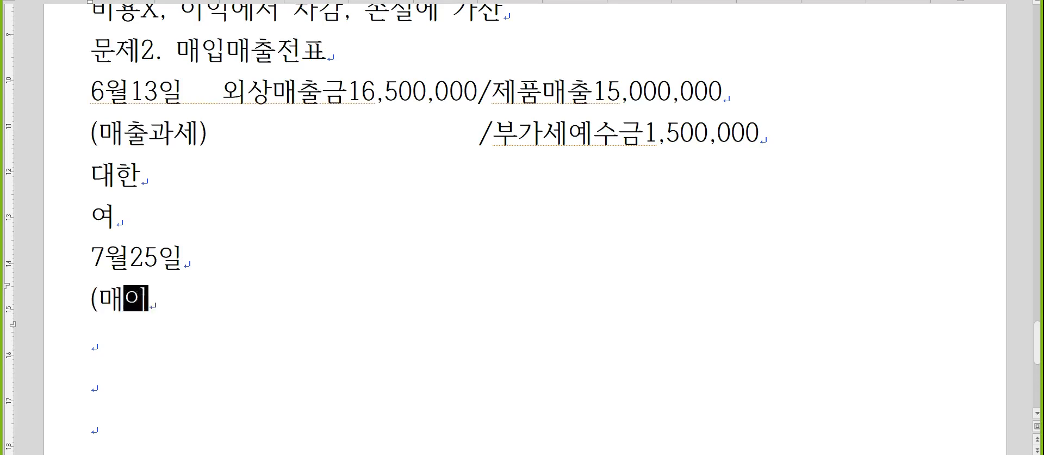
pyautogui.press('Return')
pyautogui.write('카이마트')
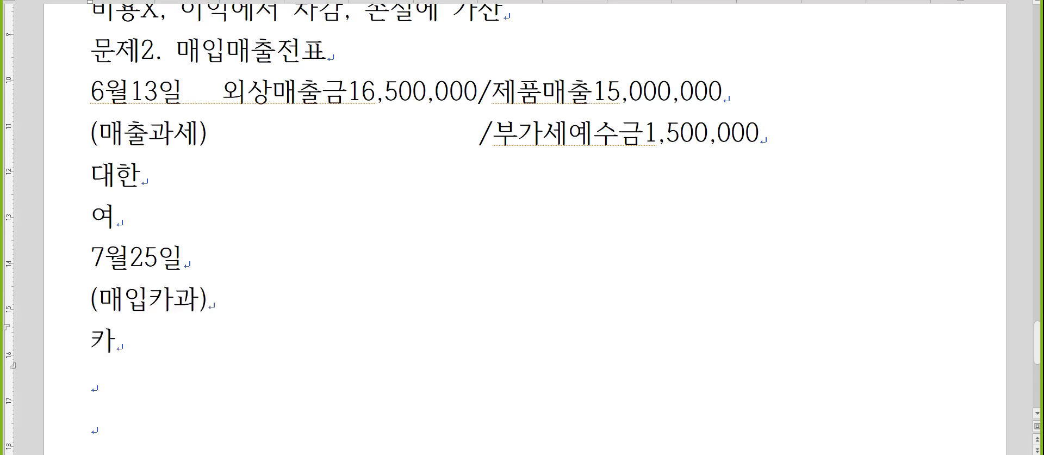
pyautogui.press('Return')
pyautogui.press('Up')
pyautogui.press('Up')
pyautogui.press('Up')
pyautogui.press('End')
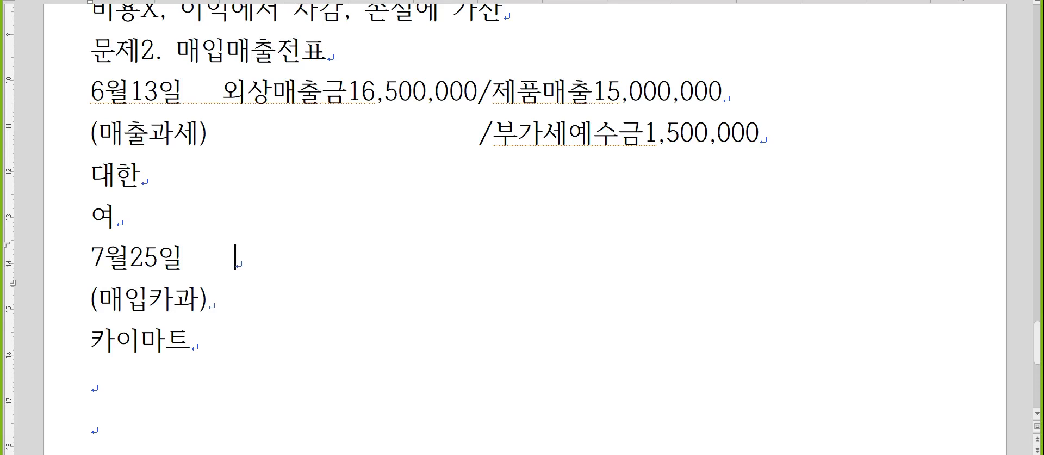
# - Enter the debits 비품2,000,000 and 부가세대급금200,000, fixing the typos
pyautogui.write('비품2,00,')
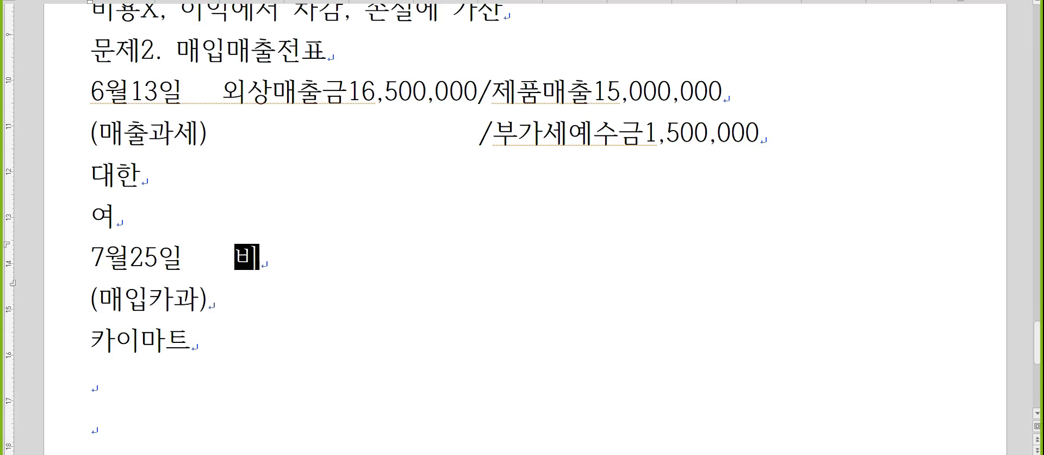
pyautogui.write('000')
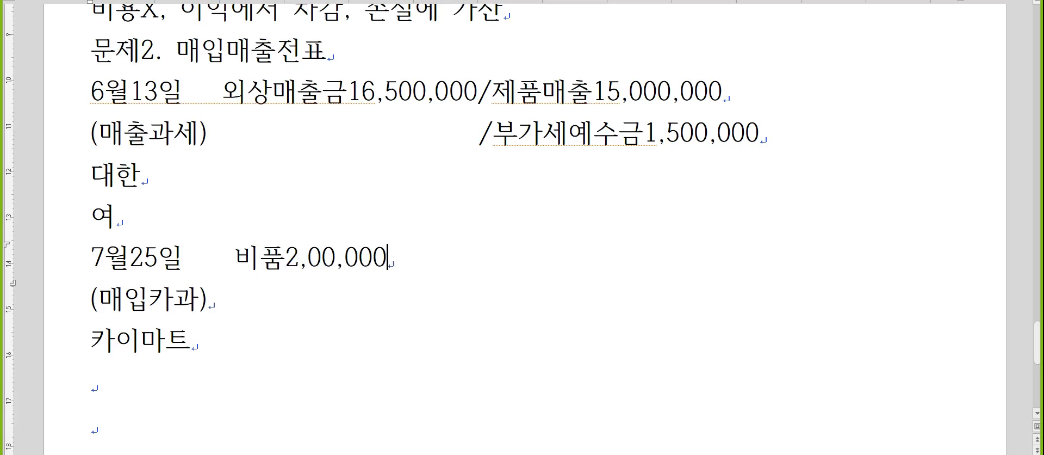
pyautogui.press('Left')
pyautogui.press('Left')
pyautogui.press('Left')
pyautogui.press('Left')
pyautogui.write('0')
pyautogui.press('Down')
pyautogui.write('ㅂㅜ가세개급')
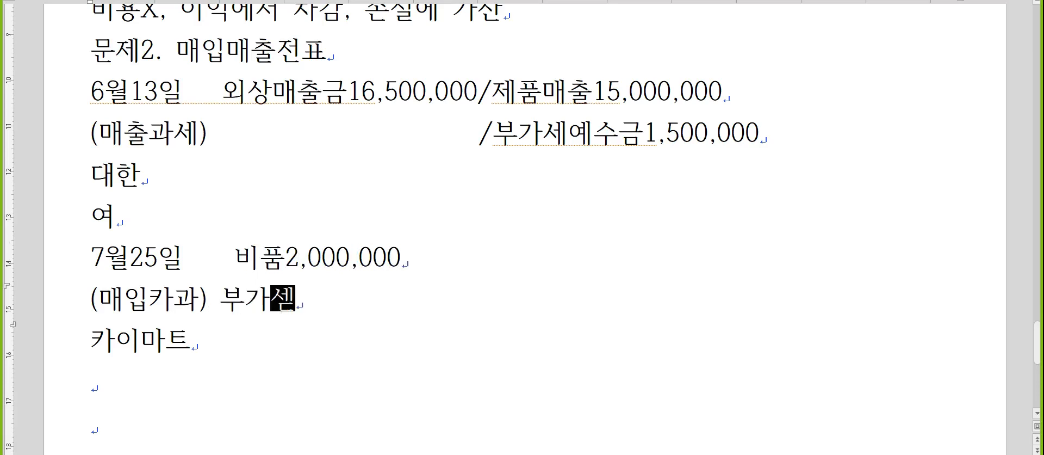
pyautogui.press('BackSpace')
pyautogui.press('BackSpace')
pyautogui.press('BackSpace')
pyautogui.write('세대급금200,000')
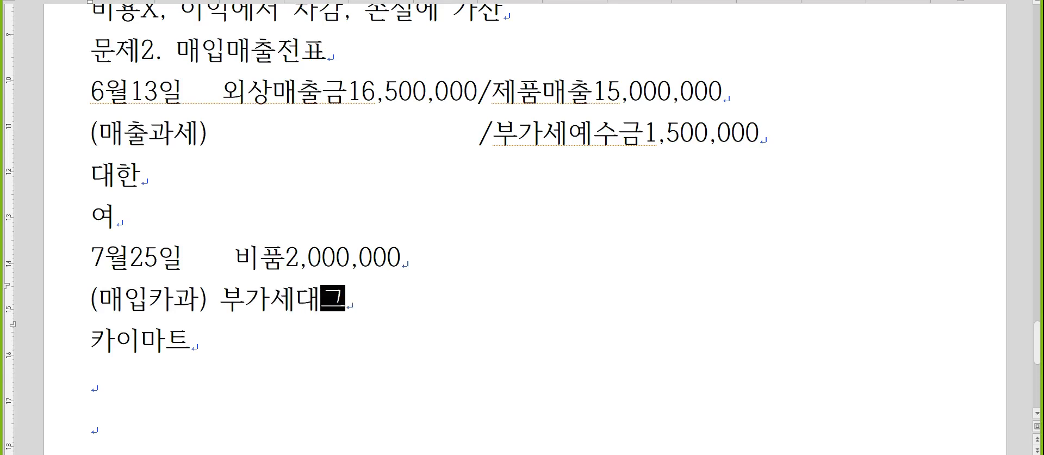
# - Add the credit /미지급금2,200,000(세무카드) after the 비품 debit
pyautogui.press('Up')
pyautogui.write('/')
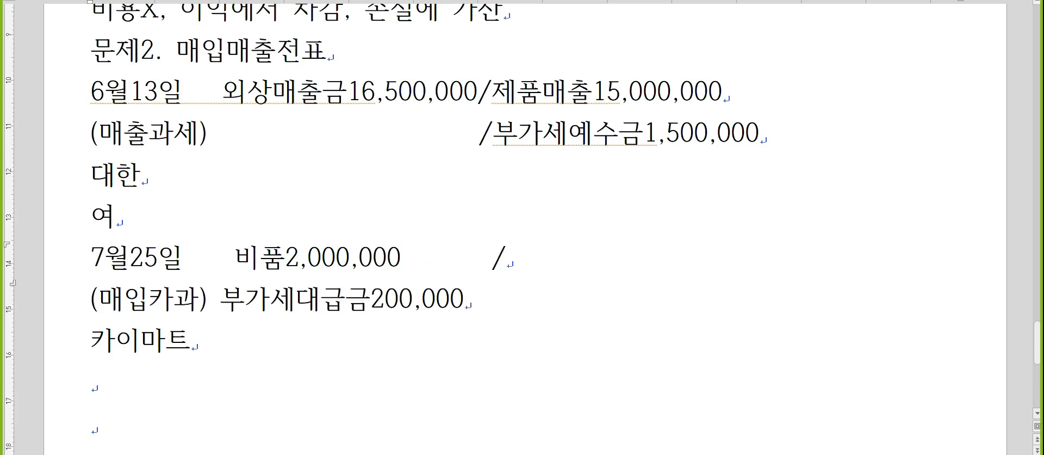
pyautogui.write('미지급금')
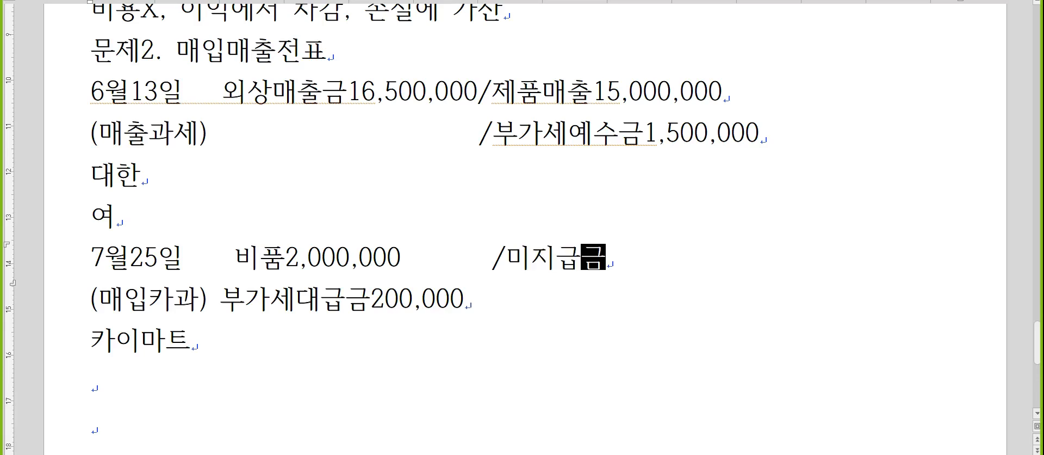
pyautogui.write('2,200,000(세무카드')
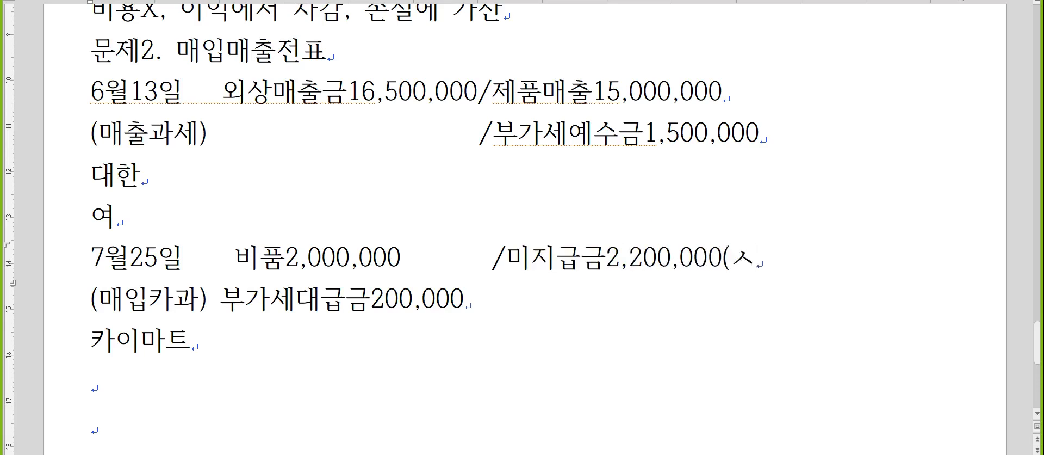
pyautogui.write(')')
pyautogui.press('Down')
pyautogui.press('Down')
pyautogui.press('Down')
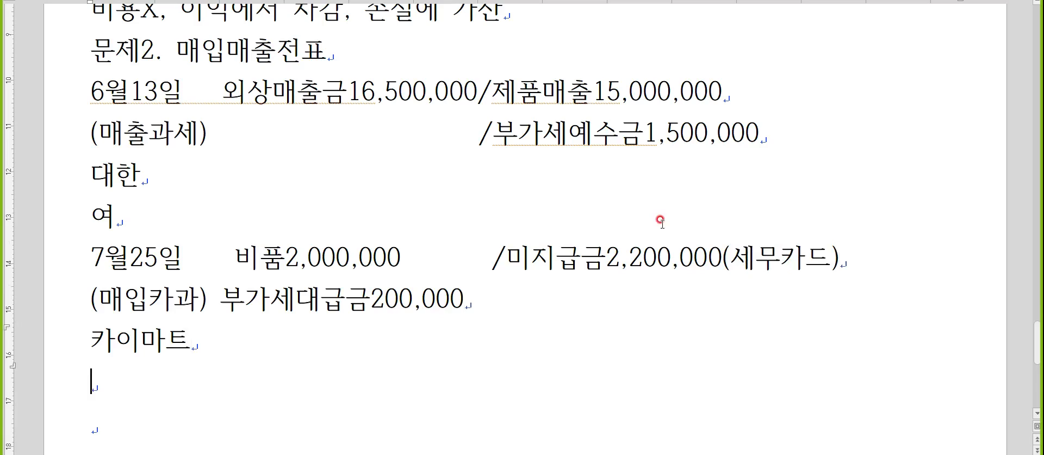
pyautogui.scroll(-3, 810, 283)
pyautogui.scroll(-2, 810, 283)
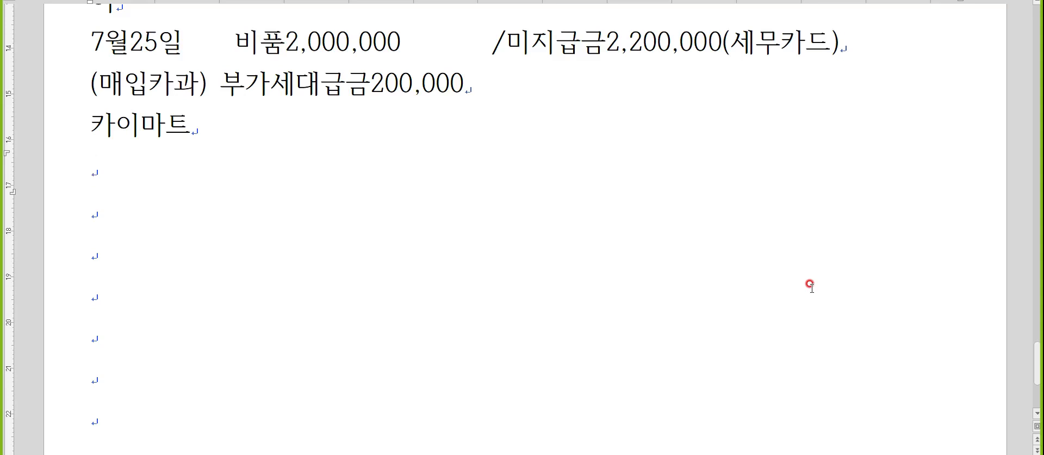
# - Write the 9월15일, (매입불공) and 영선 lines for the new entry
pyautogui.write('9월15일')
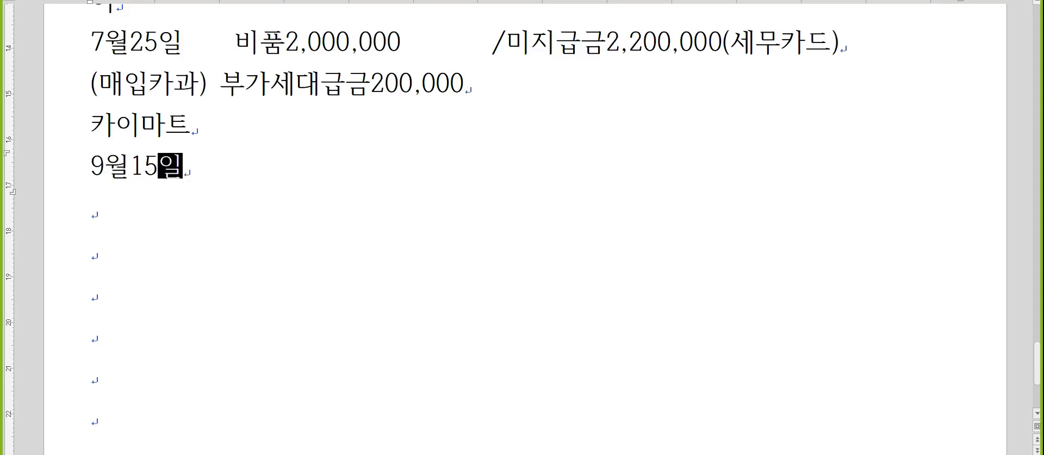
pyautogui.press('Return')
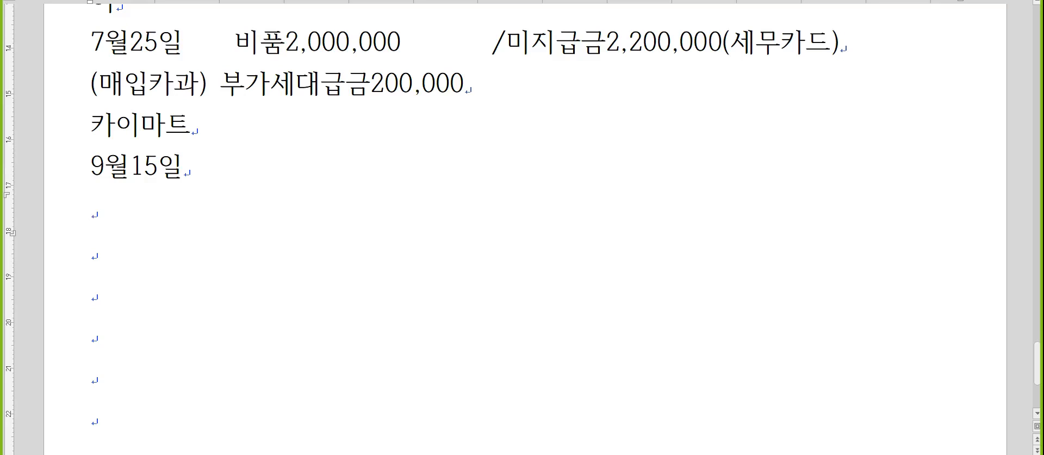
pyautogui.write('(매입불공')
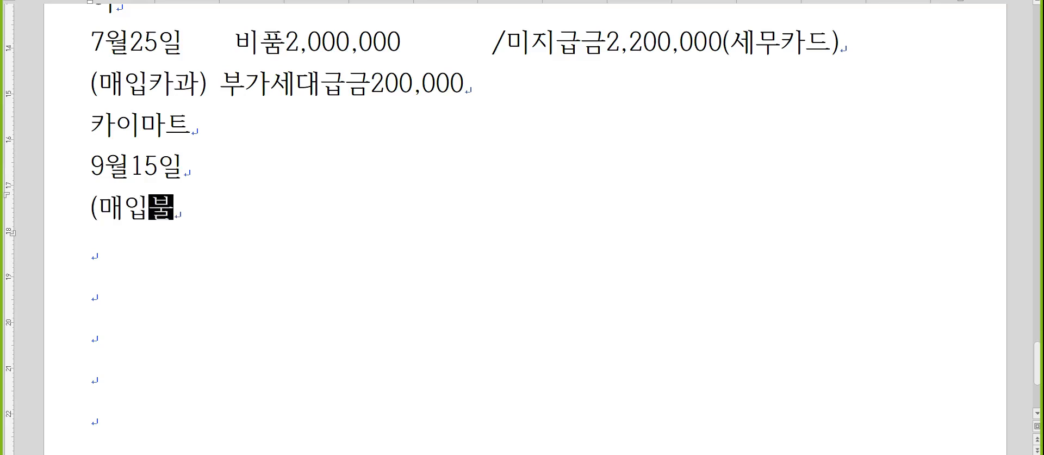
pyautogui.write(')')
pyautogui.press('Return')
pyautogui.write('영선')
pyautogui.press('Return')
# - Enter 여 (5)접대비1,650,000/보통예금300,000 and the credit /미지급금1,350,000
pyautogui.write('여')
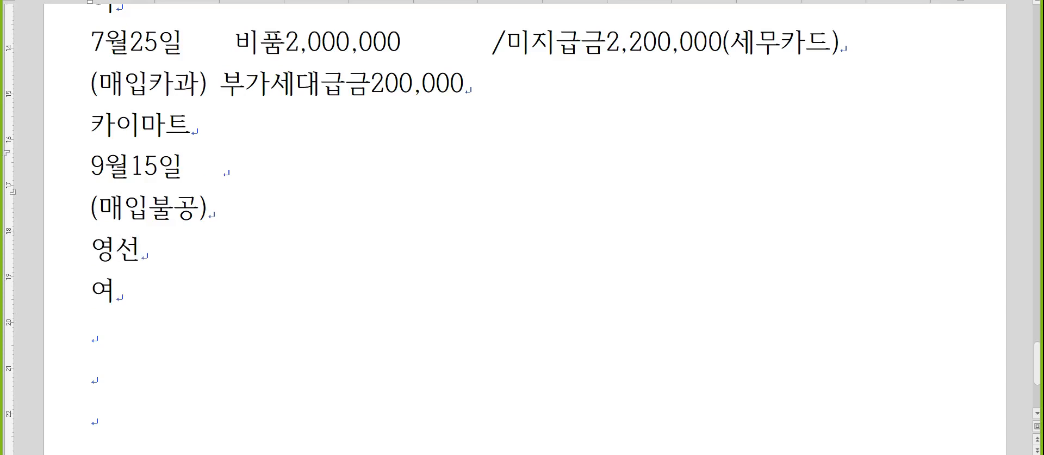
pyautogui.write(' (5)접대비')
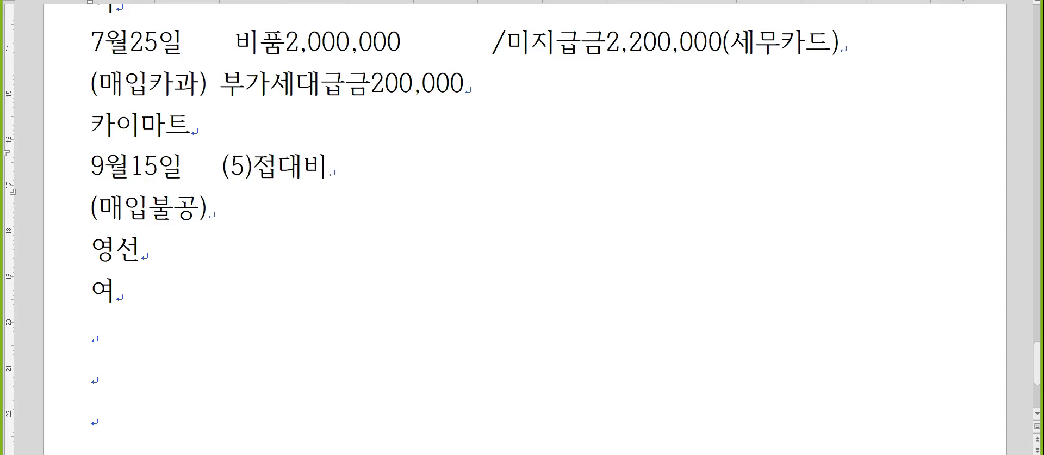
pyautogui.write('1,650,000')
pyautogui.write('/')
pyautogui.write('보통예금300,0')
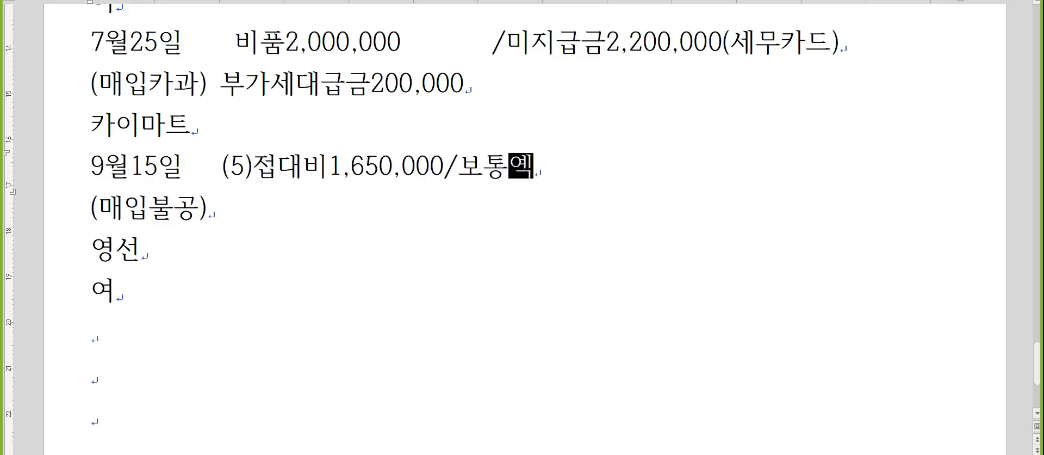
pyautogui.write('00')
pyautogui.press('Down')
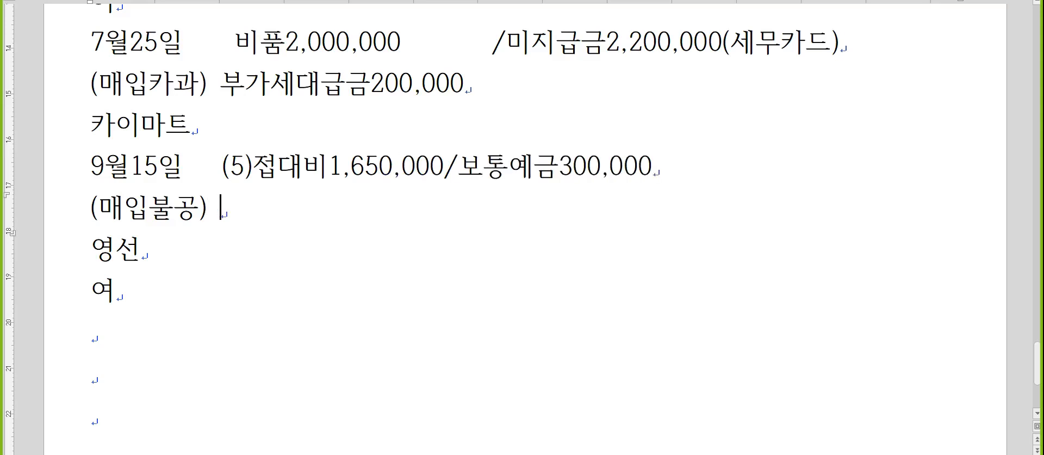
pyautogui.write('/미지급ㄱ금1,30')
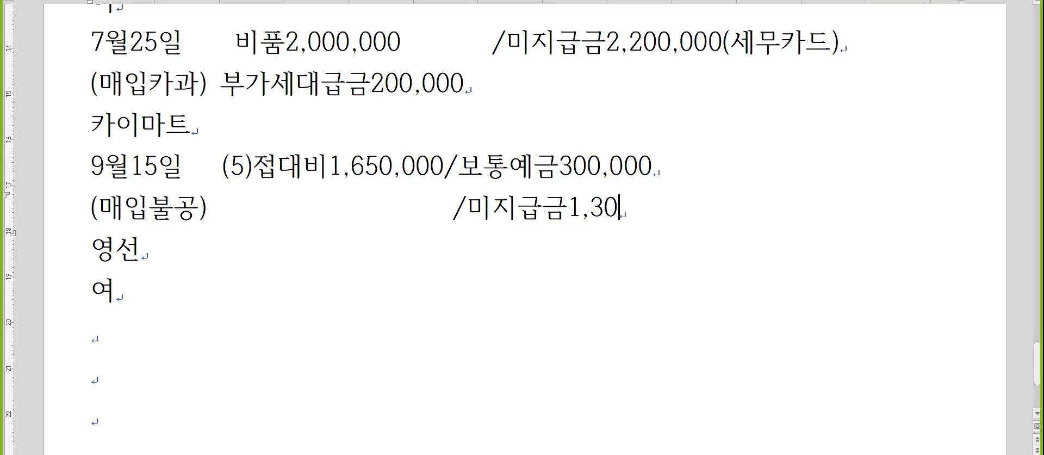
pyautogui.press('BackSpace')
pyautogui.write('50,000')
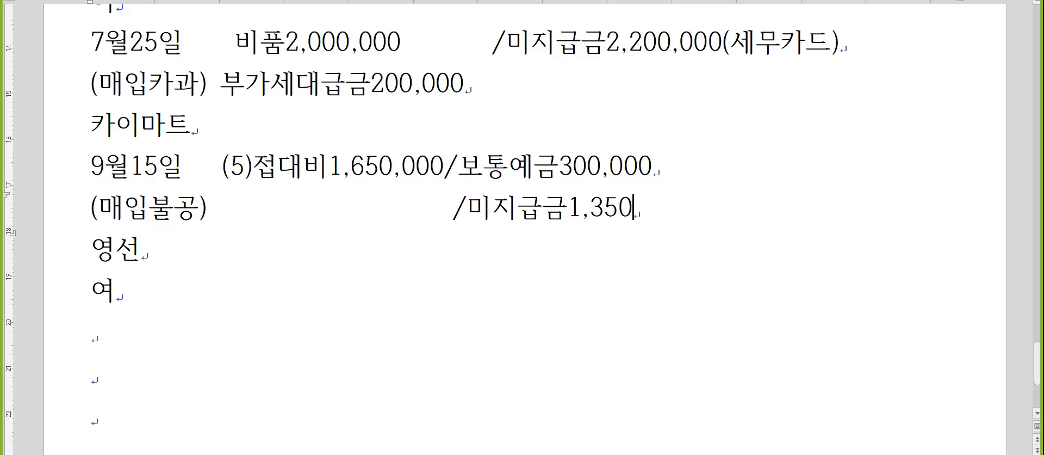
# - Begin the next entry with the date 9월22일
pyautogui.press('Down')
pyautogui.press('Down')
pyautogui.press('Down')
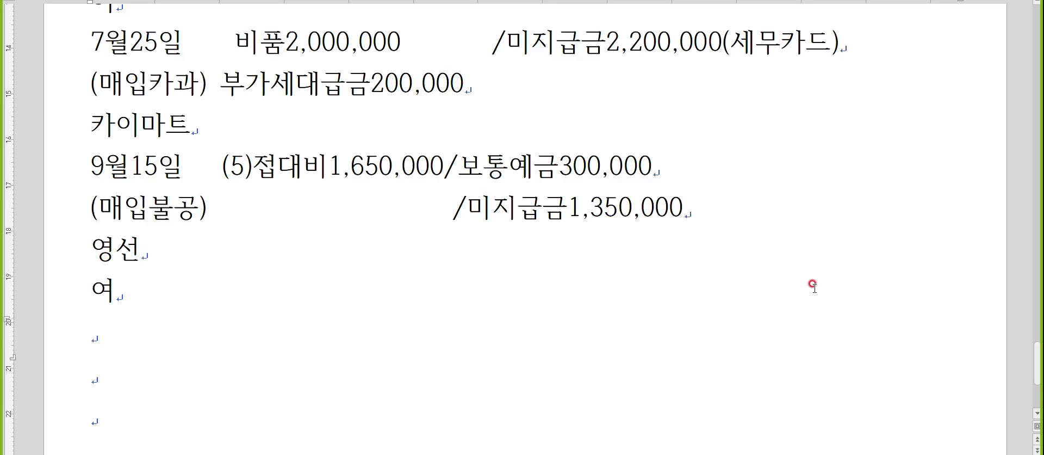
pyautogui.scroll(-2, 815, 286)
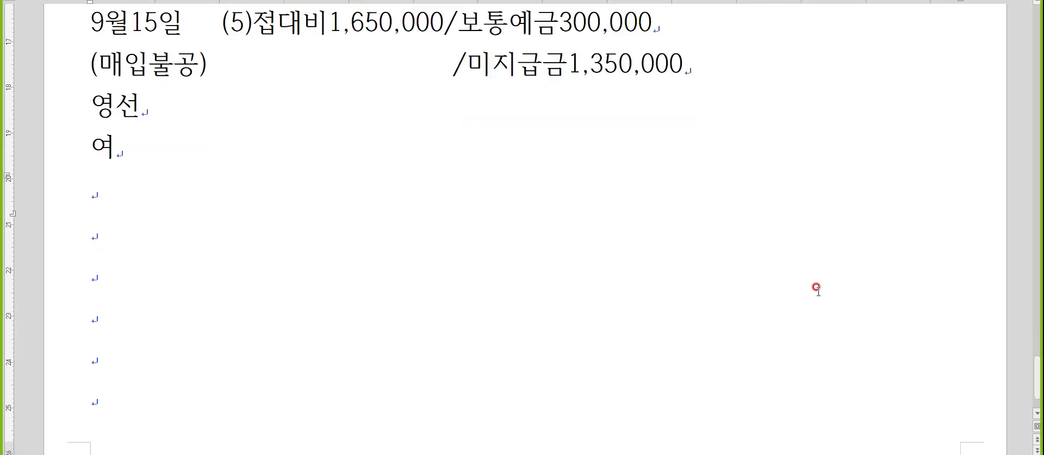
pyautogui.press('Hangul')
pyautogui.write('9월22일')
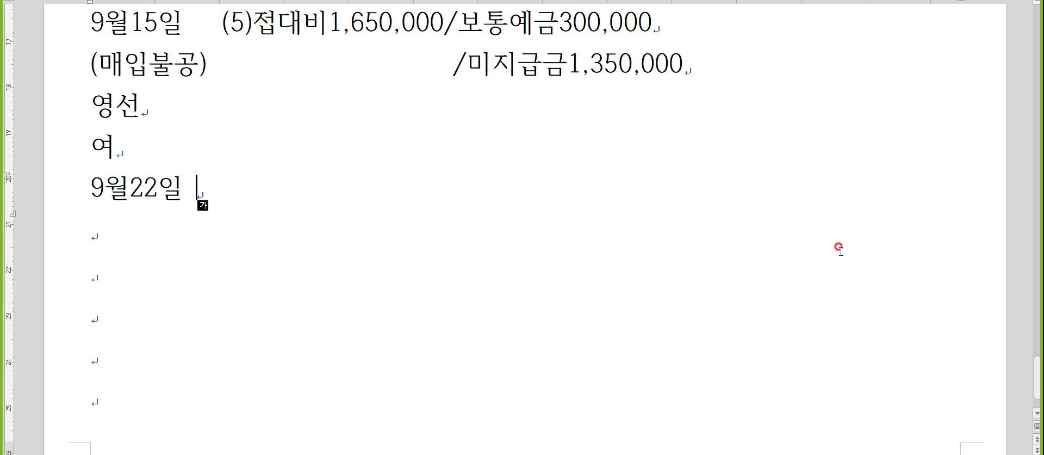
# - Add the (매출건별) line and the customer's name under 9월22일
pyautogui.press('Down')
pyautogui.write('(매입')
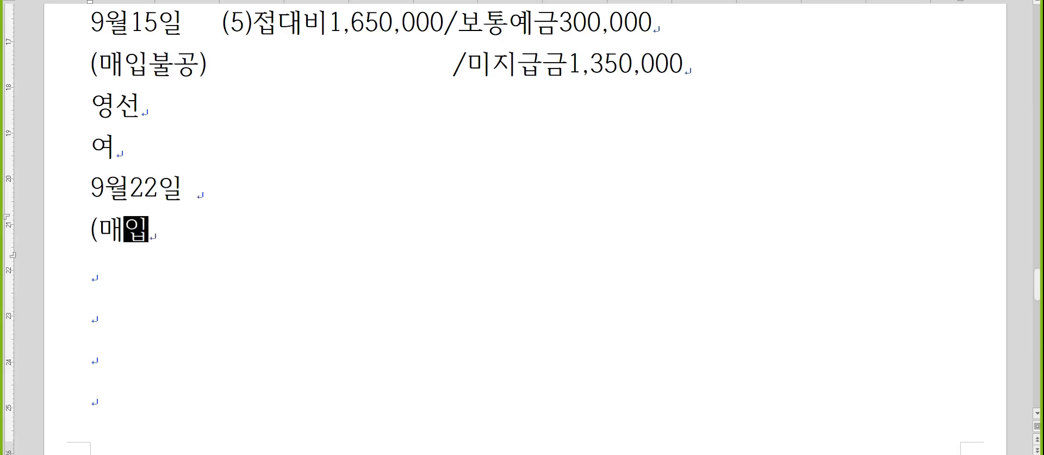
pyautogui.press('BackSpace')
pyautogui.press('BackSpace')
pyautogui.press('BackSpace')
pyautogui.write('출')
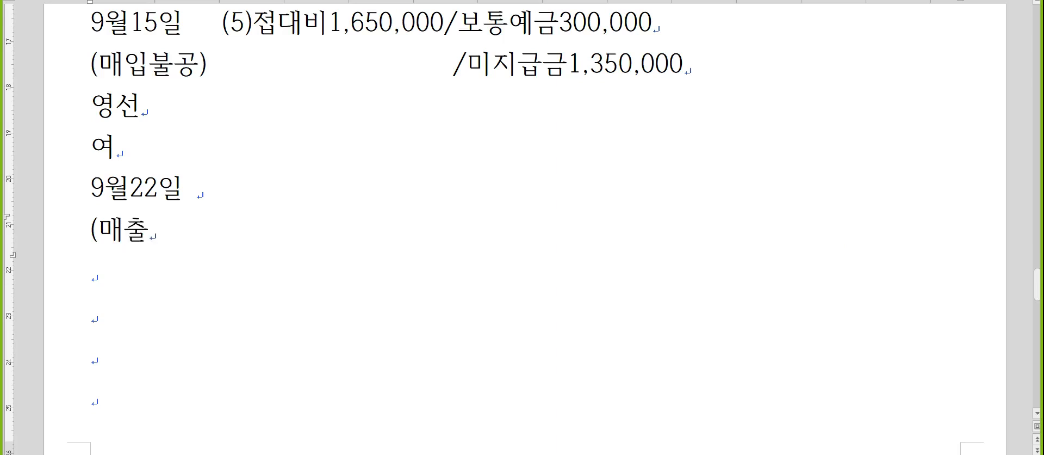
pyautogui.write('건별)')
pyautogui.press('Return')
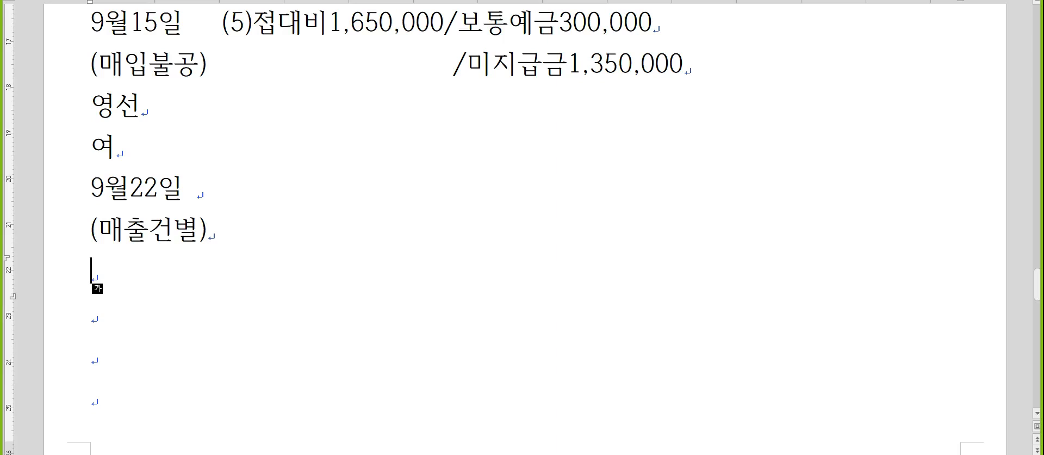
pyautogui.write('김길동')
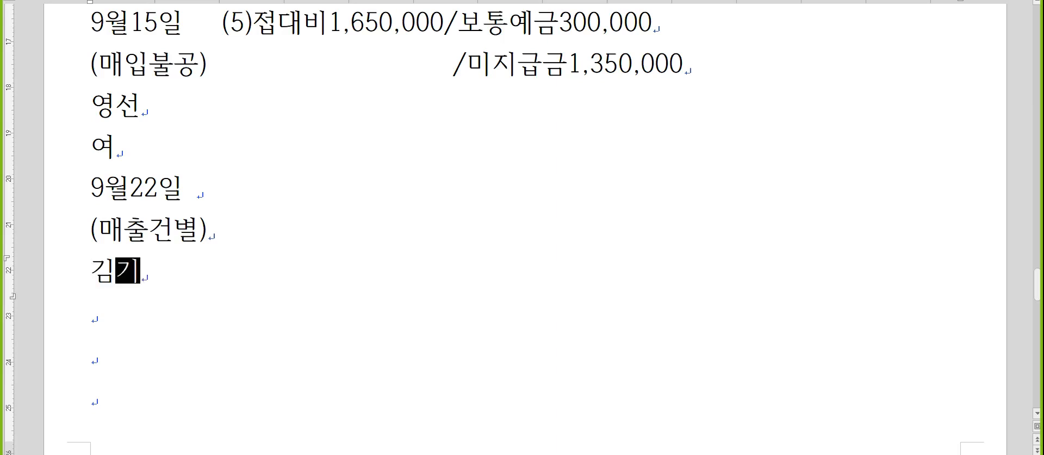
pyautogui.press('Down')
# - Enter the credits /제품매출1,000,000 and /부가세예수금100,000
pyautogui.press('Up')
pyautogui.press('Up')
pyautogui.press('Up')
pyautogui.press('End')
pyautogui.write('/제품매출1,000,000')
pyautogui.press('Down')
pyautogui.write('/부가세예수금100,000')
# - Insert the debit 보통예금1,100,000 and align /부가세예수금 under /제품매출
pyautogui.press('Up')
pyautogui.press('Left')
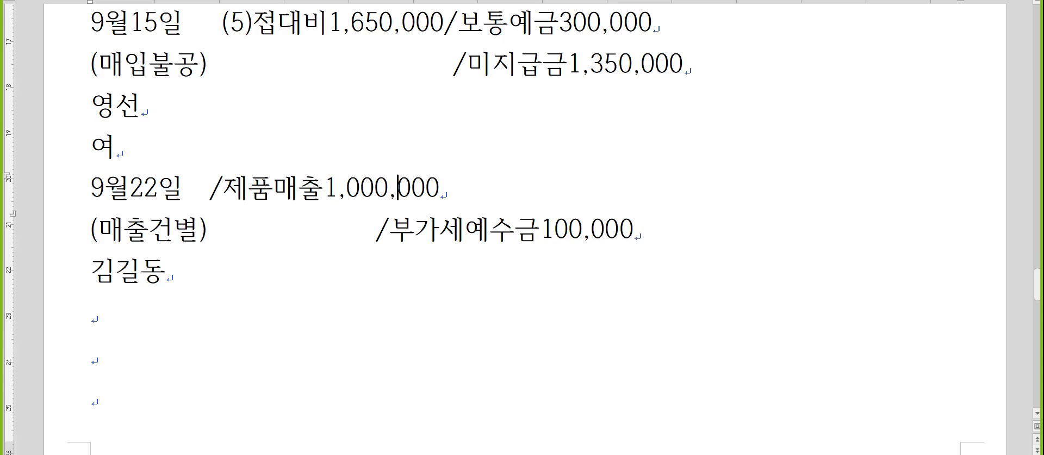
pyautogui.press('Left')
pyautogui.press('Left')
pyautogui.write('보통예금')
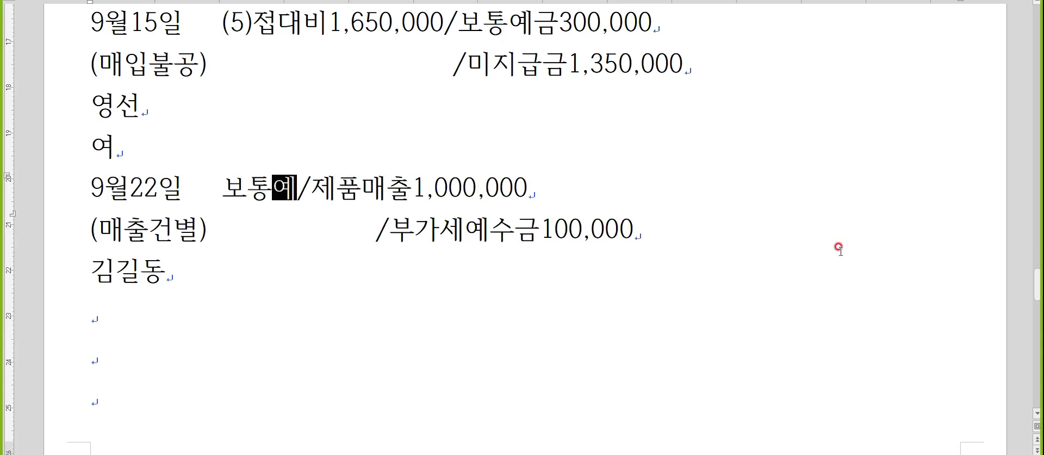
pyautogui.write('1,100,000')
pyautogui.press('Down')
pyautogui.press('Left')
pyautogui.press('Left')
pyautogui.press('Left')
pyautogui.press('Down')
pyautogui.press('Down')
pyautogui.press('Down')
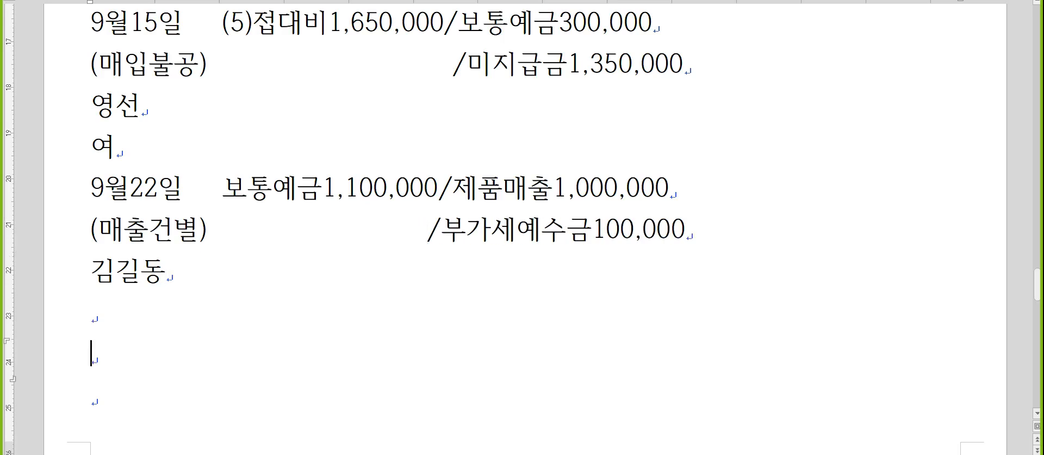
pyautogui.press('Up')
pyautogui.scroll(-1, 839, 250)
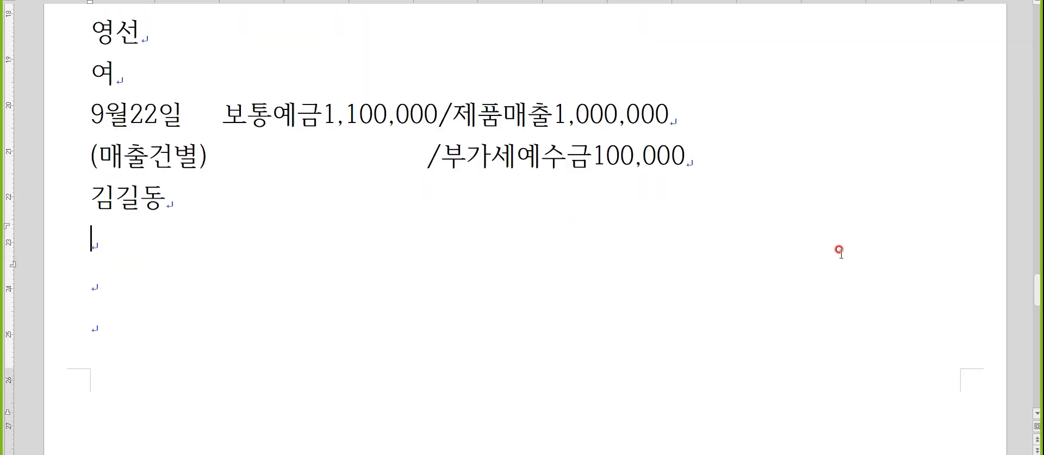
# - Write the 9월28일, (매입과세), 진행상사 and 여 lines
pyautogui.write('9월28일')
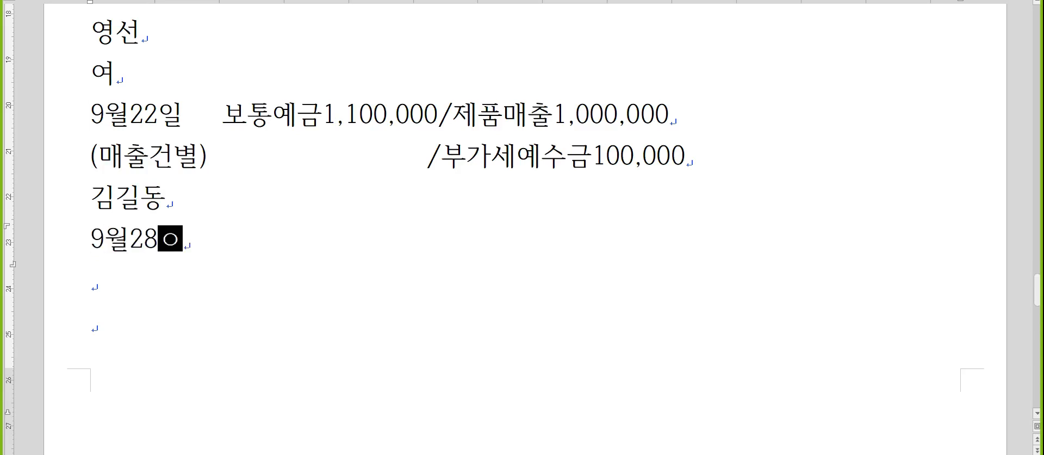
pyautogui.press('Return')
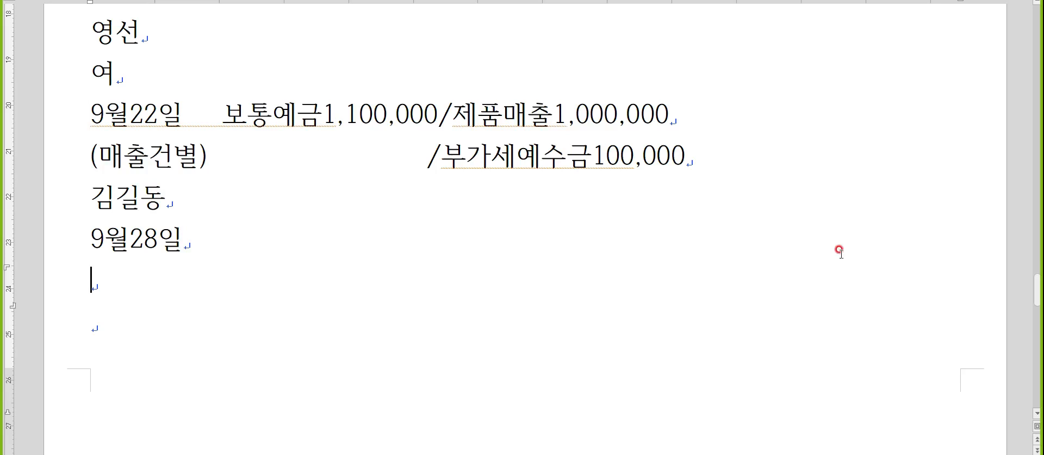
pyautogui.write('(매입과세)')
pyautogui.press('Return')
pyautogui.write('지ㄴ행상사')
pyautogui.press('Return')
pyautogui.write('여')
pyautogui.press('Return')
# - Enter the debits 원재료50,000,000 and 부가세대급금5,000,000
pyautogui.press('Up')
pyautogui.press('End')
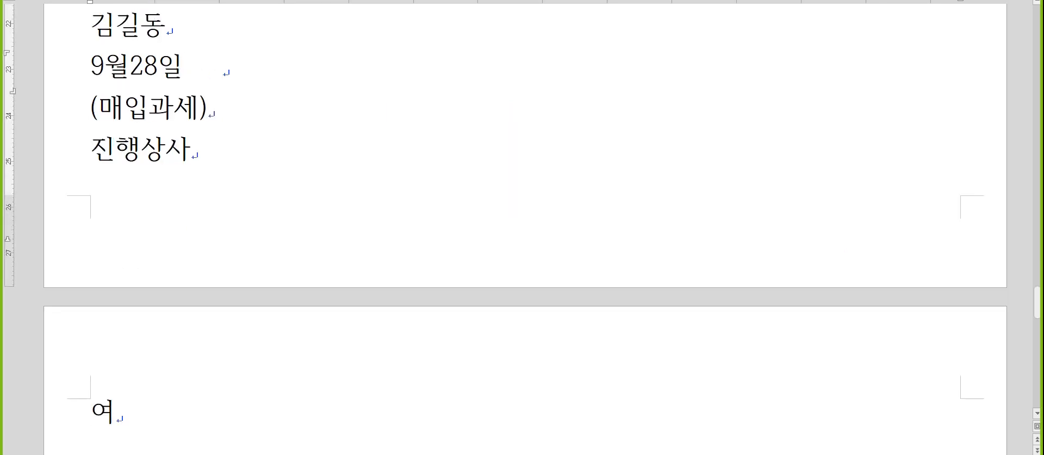
pyautogui.write('원재료50,000,000')
pyautogui.press('Down')
pyautogui.write('부가')
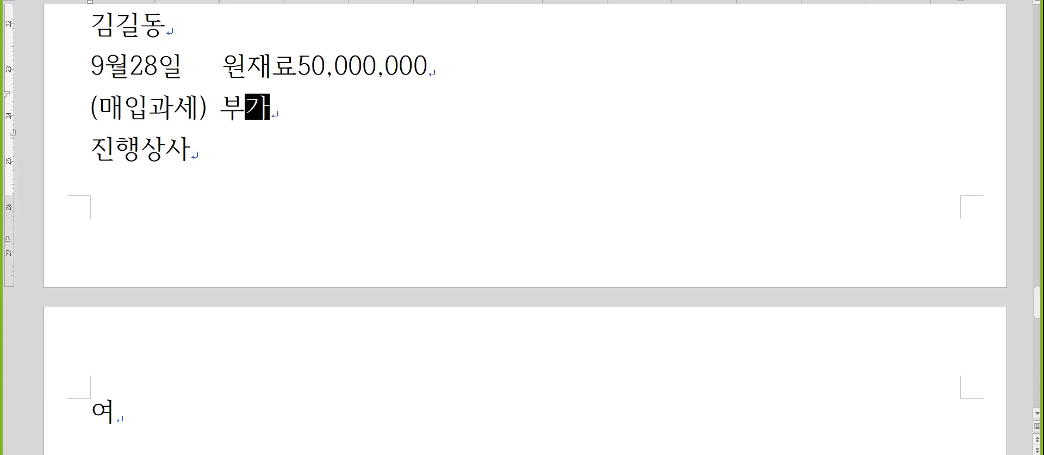
pyautogui.write('세대급금5,000,000')
# - Add the credits /보통예금15,000,000 and /외상매입금40,000,000
pyautogui.press('Up')
pyautogui.write('/')
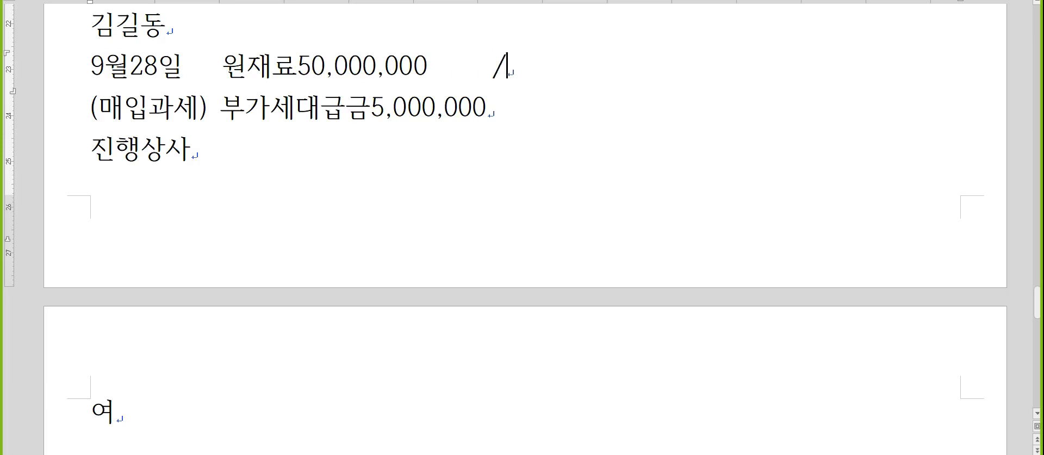
pyautogui.write('보통')
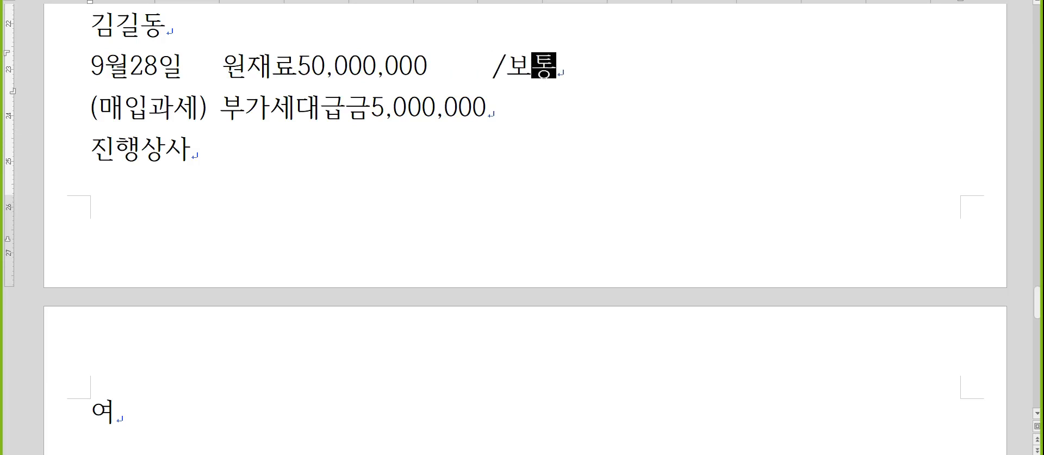
pyautogui.write('예금15,000,000')
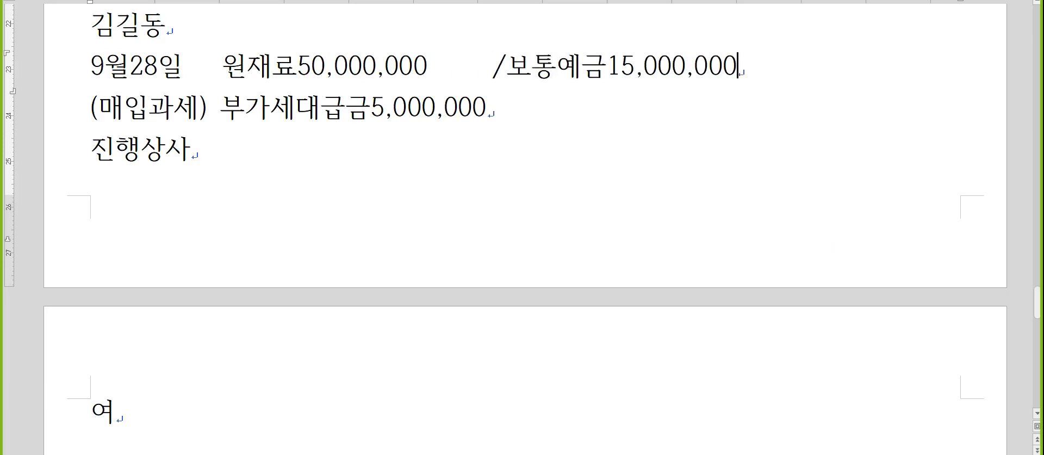
pyautogui.press('Down')
pyautogui.write('/외상')
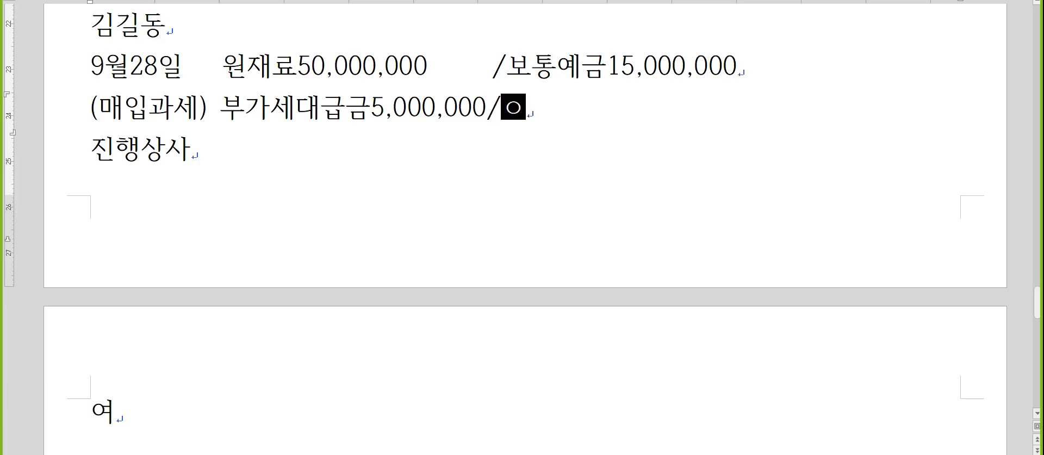
pyautogui.write('매입금4')
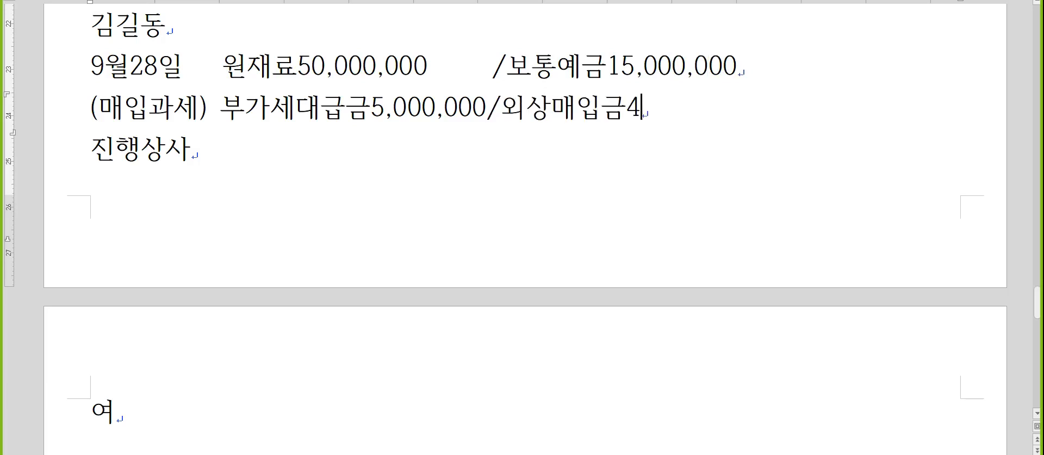
pyautogui.write('0,000,000')
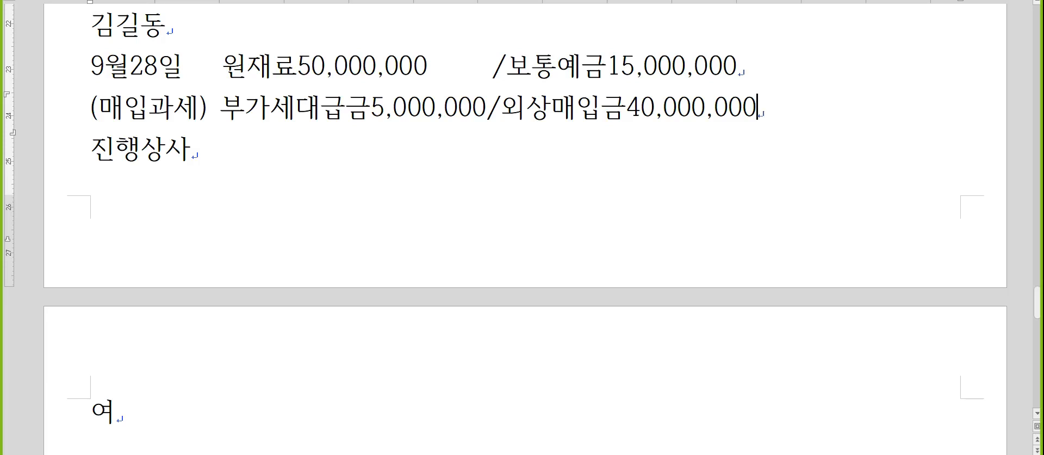
pyautogui.press('Hangul')
pyautogui.press('Down')
pyautogui.press('Down')
pyautogui.press('Down')
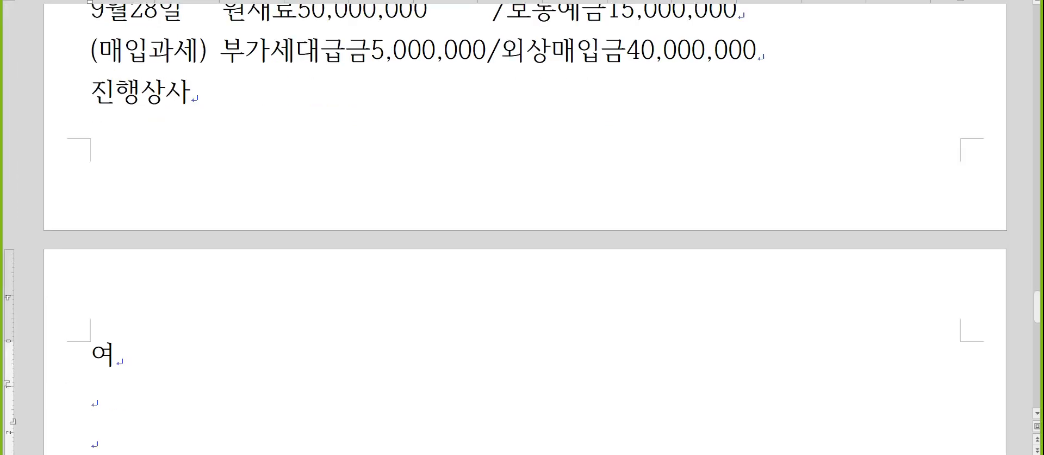
pyautogui.press('Hangul')
pyautogui.scroll(-5, 522, 228)
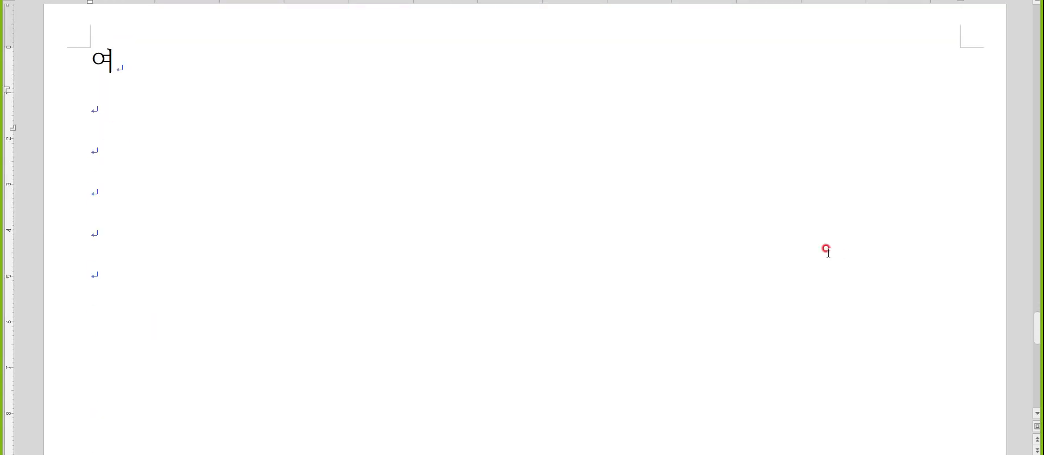
# - Type the heading 부가가치세신고 below 여 and start a new line
pyautogui.write('부가가치세신고')
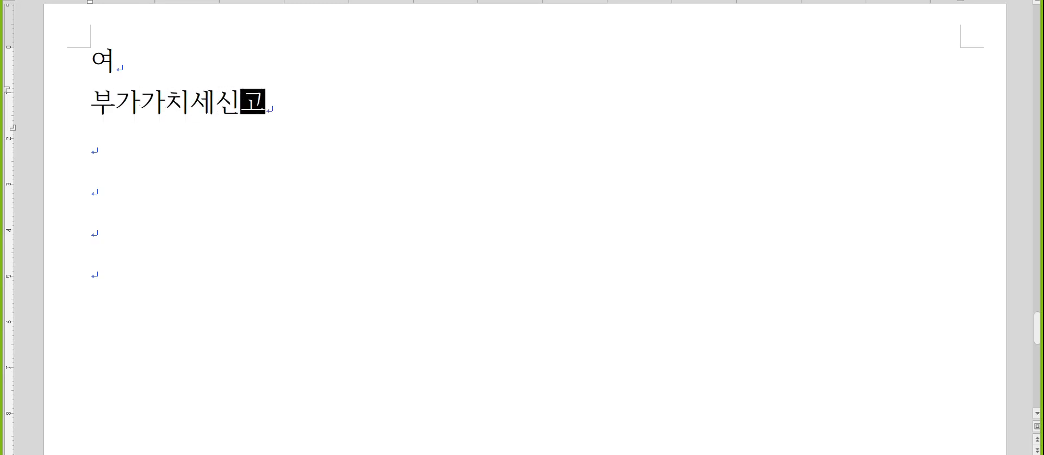
pyautogui.press('Return')
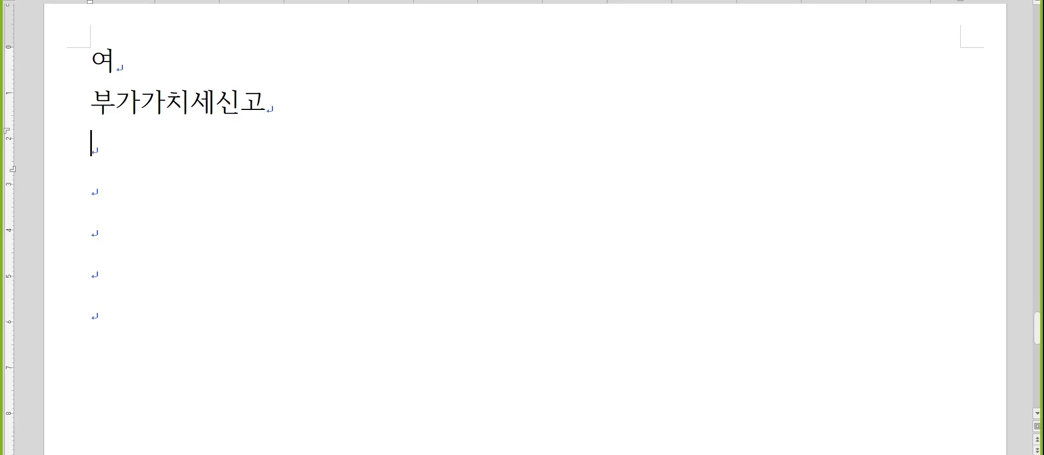
pyautogui.press('Hangul')
pyautogui.scroll(-1, 762, 126)
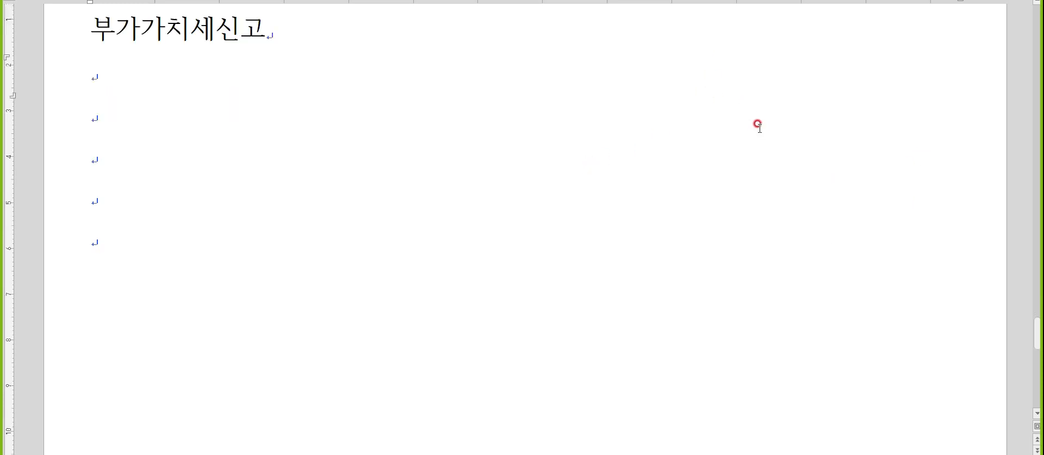
pyautogui.click(163, 73)
pyautogui.press('Hangul')
# - Switch to KcLep and open 수출실적명세서 from the 신고서/부속명세서 menu
pyautogui.hotkey('alt', 'Tab')
pyautogui.press('Tab')
pyautogui.press('Tab')
pyautogui.press('Tab')
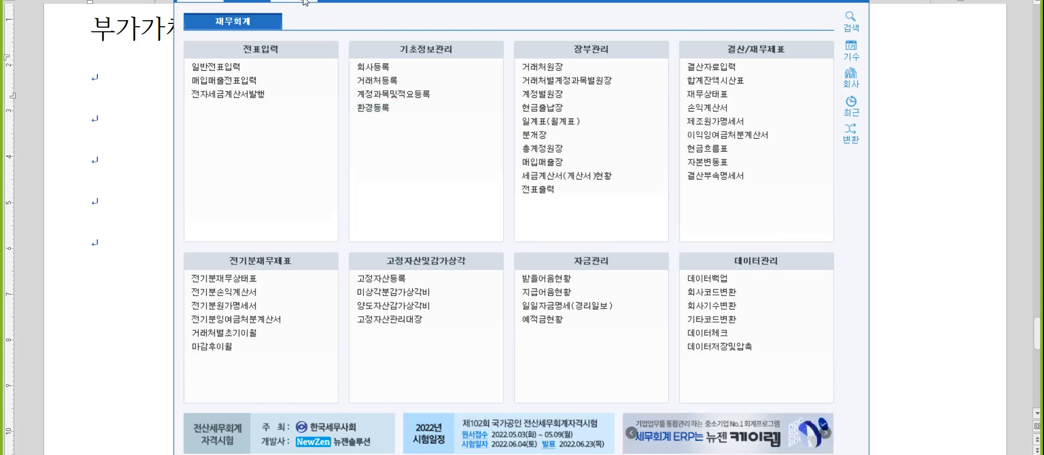
pyautogui.click(305, 2)
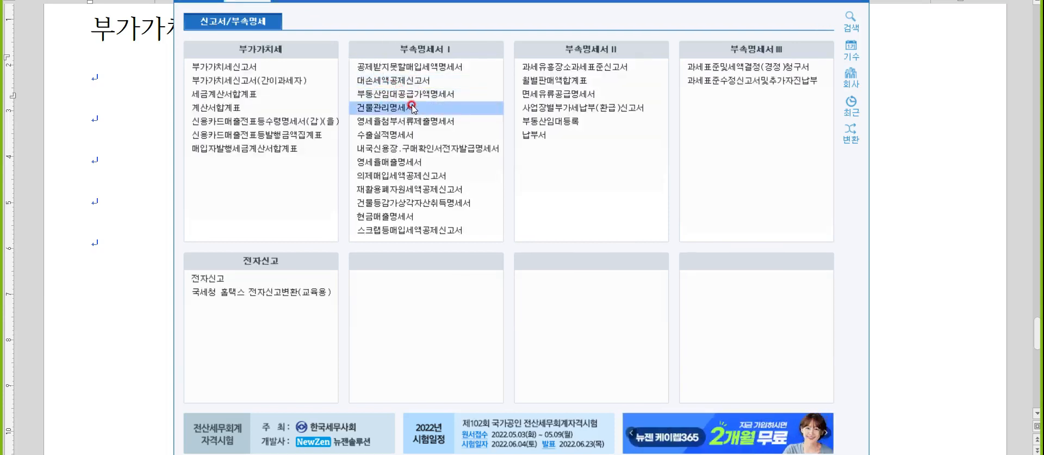
pyautogui.click(417, 133)
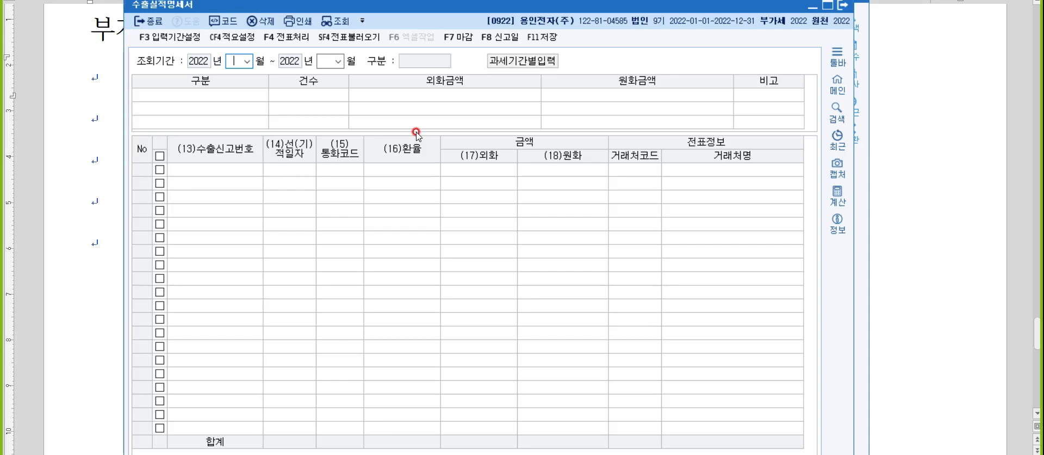
pyautogui.write('0406')
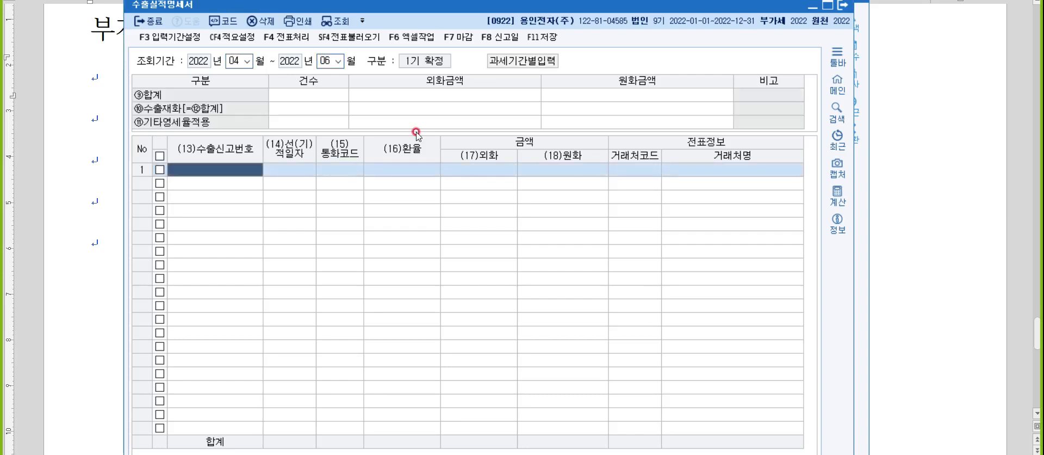
pyautogui.write('130')
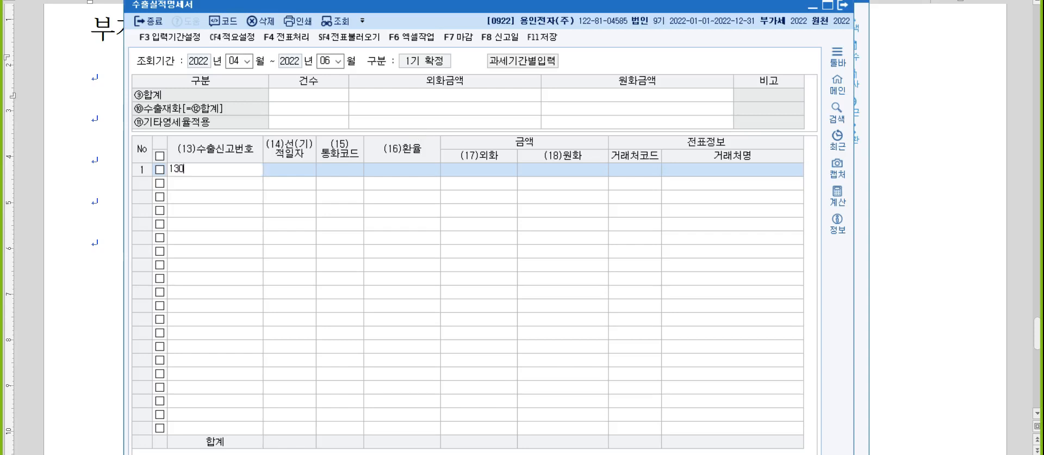
pyautogui.write('4210044689X')
pyautogui.press('Return')
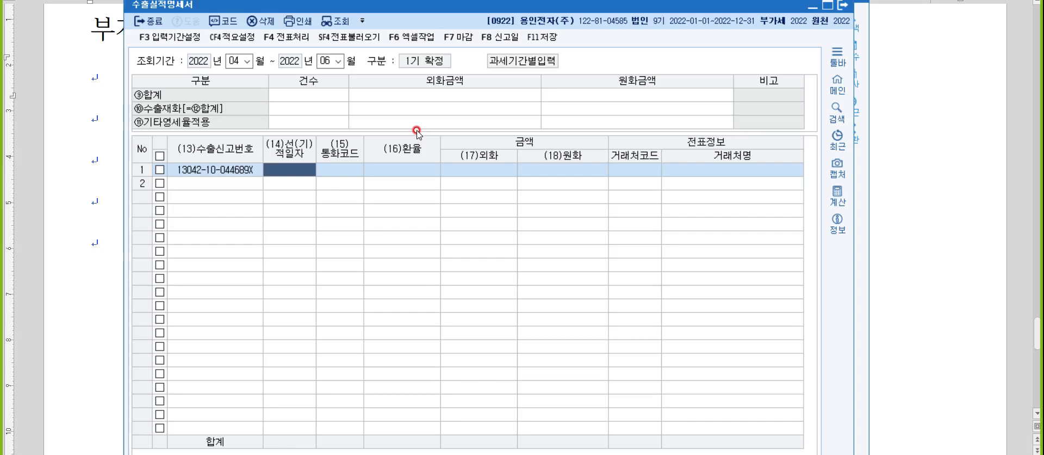
pyautogui.write('20220406')
pyautogui.press('Return')
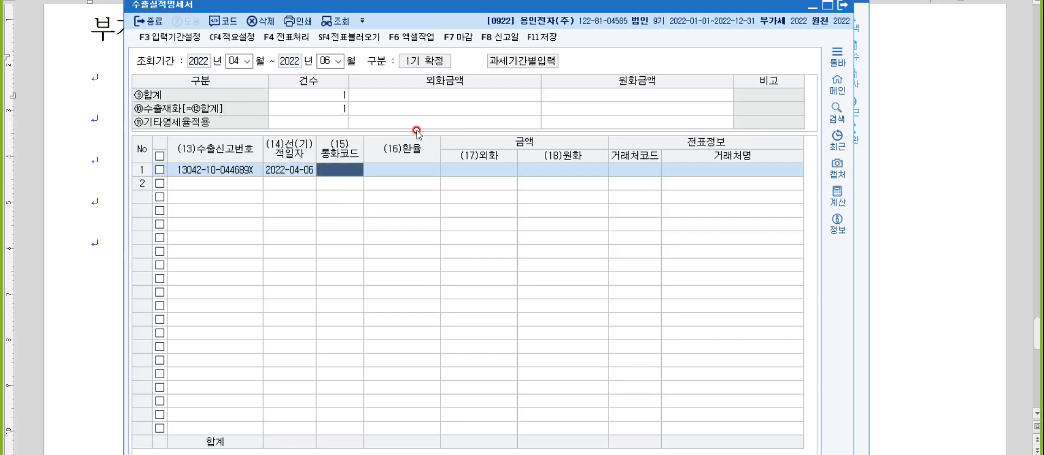
pyautogui.press('F2')
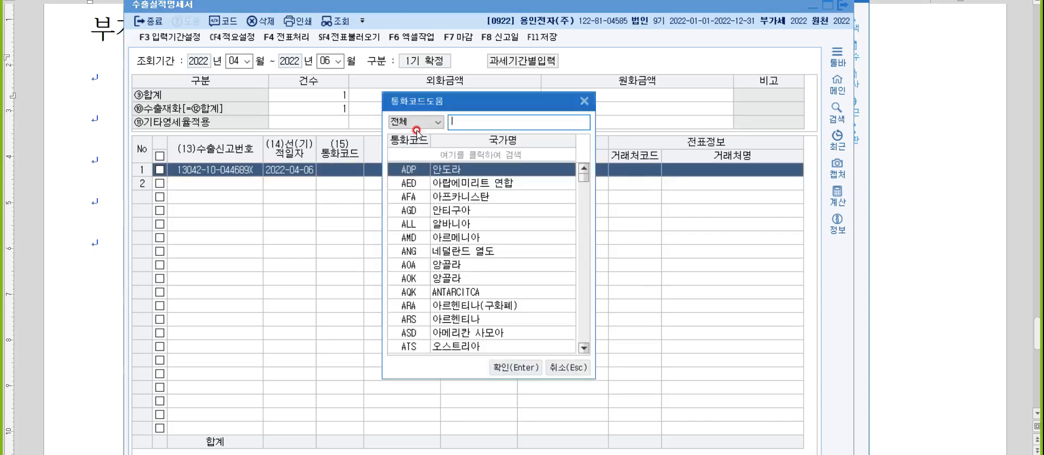
pyautogui.write('미국')
pyautogui.press('Return')
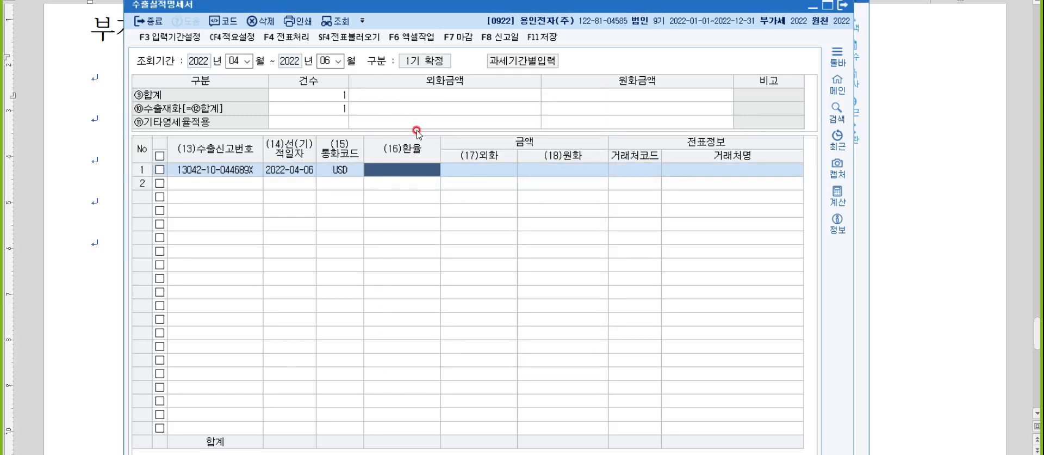
# - Set rate 1,150, amount 50,000 and client ABC사 for the first export
pyautogui.write('1150')
pyautogui.press('Return')
pyautogui.write('50000')
pyautogui.press('Return')
pyautogui.press('Return')
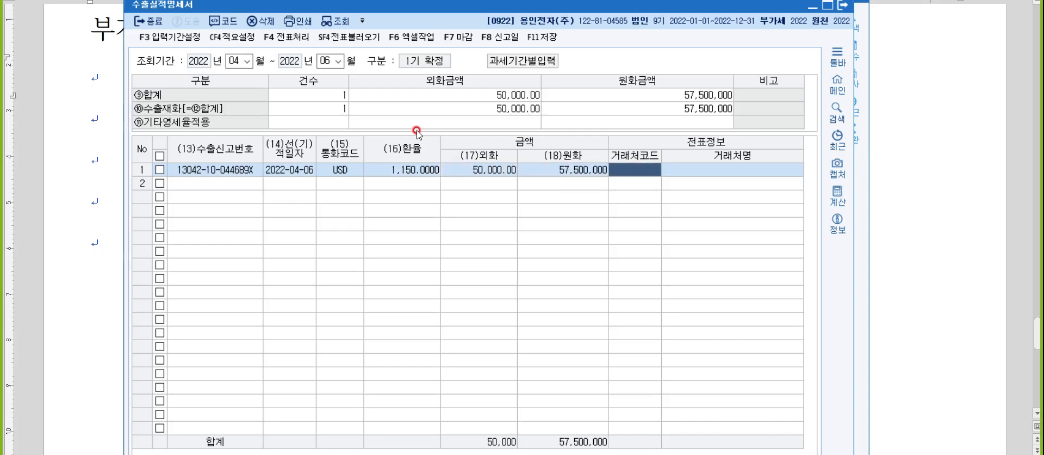
pyautogui.write('사')
pyautogui.press('Hangul')
pyautogui.press('BackSpace')
pyautogui.write('a')
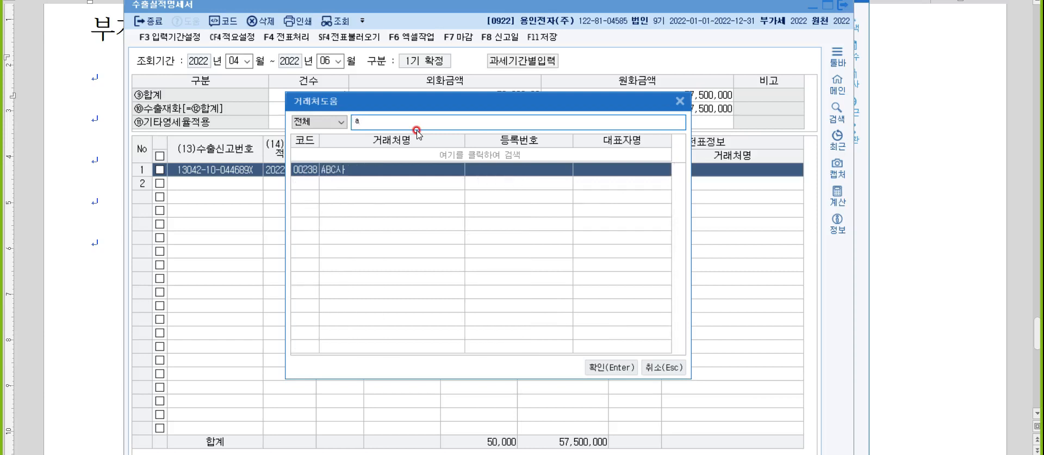
pyautogui.press('Return')
pyautogui.press('Return')
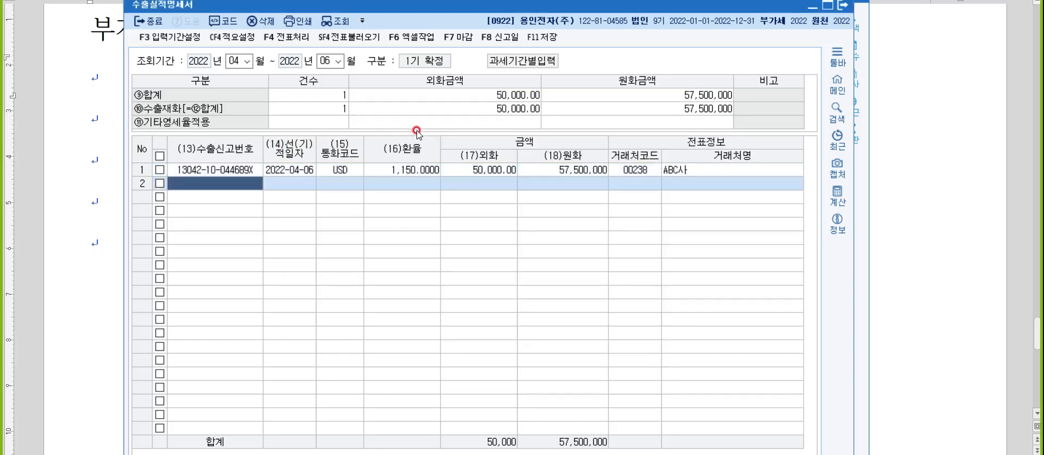
pyautogui.write('130451')
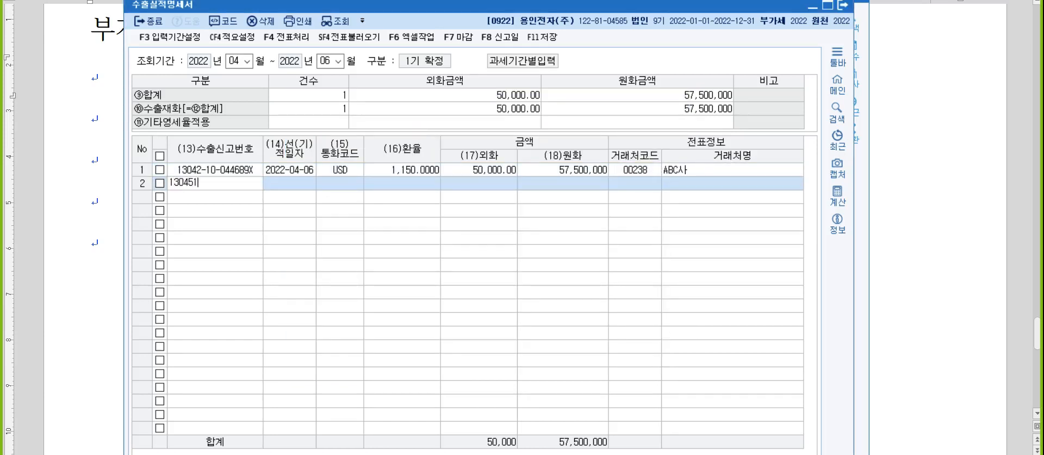
pyautogui.write('0011470X')
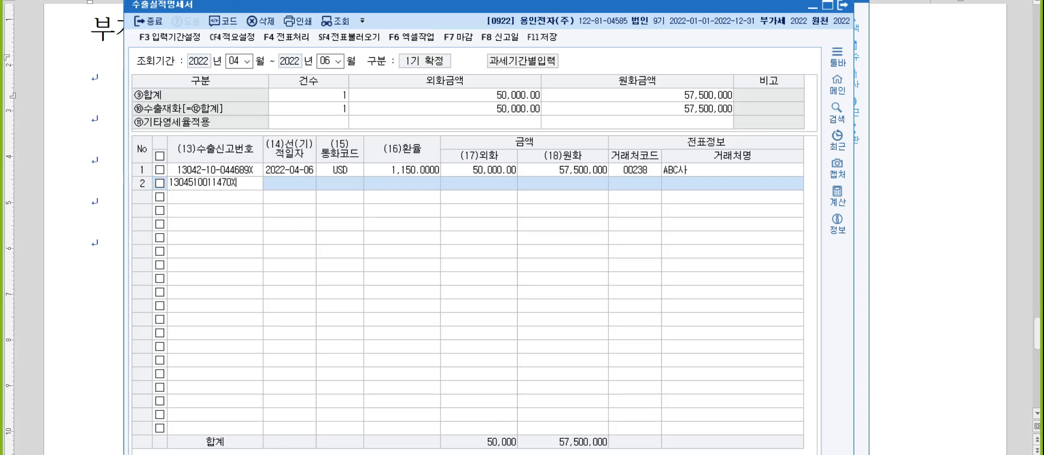
pyautogui.press('Return')
pyautogui.write('2022-05-0')
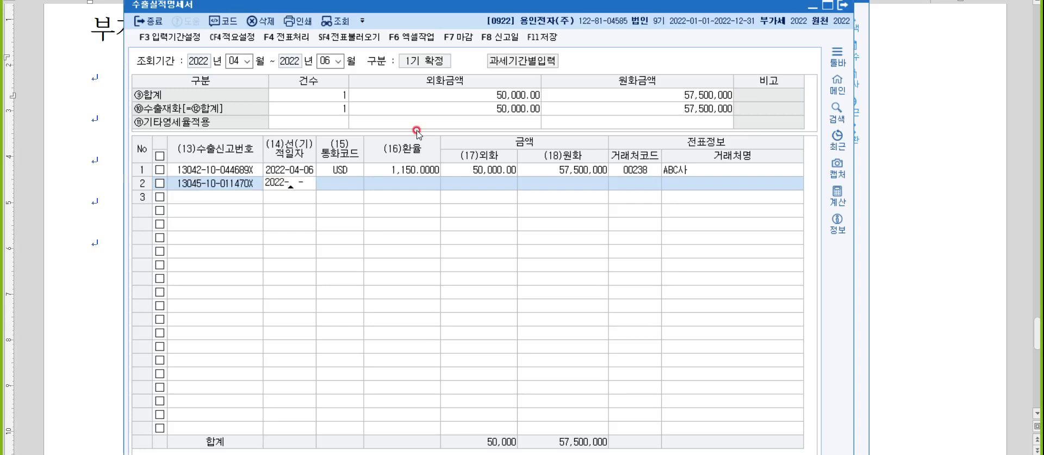
pyautogui.write('1')
pyautogui.press('Return')
pyautogui.press('F2')
pyautogui.write('us')
pyautogui.press('Return')
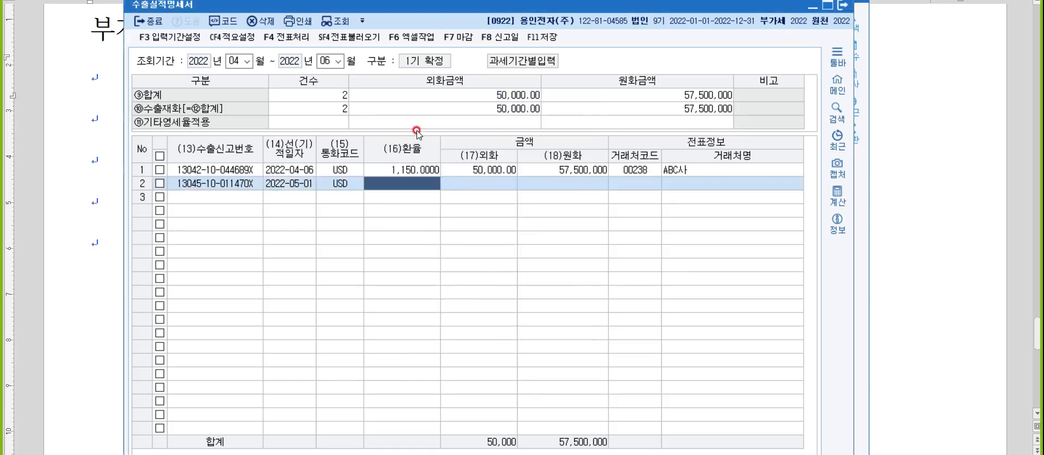
pyautogui.write('1130')
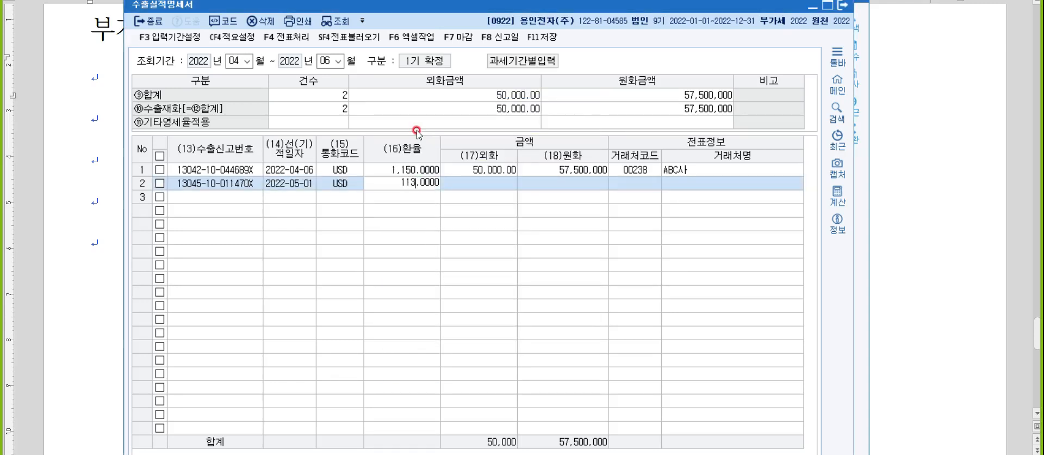
pyautogui.press('Return')
pyautogui.write('60000')
pyautogui.press('Return')
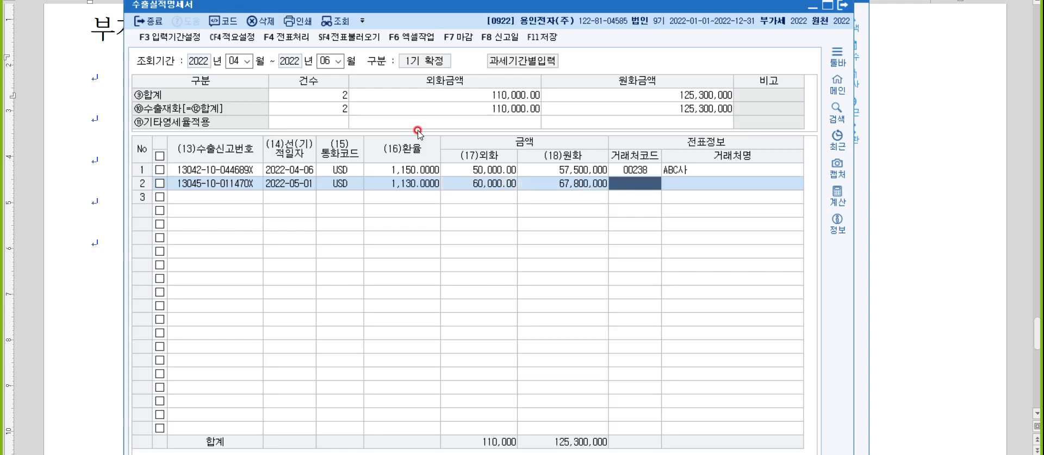
pyautogui.press('F2')
pyautogui.write('d')
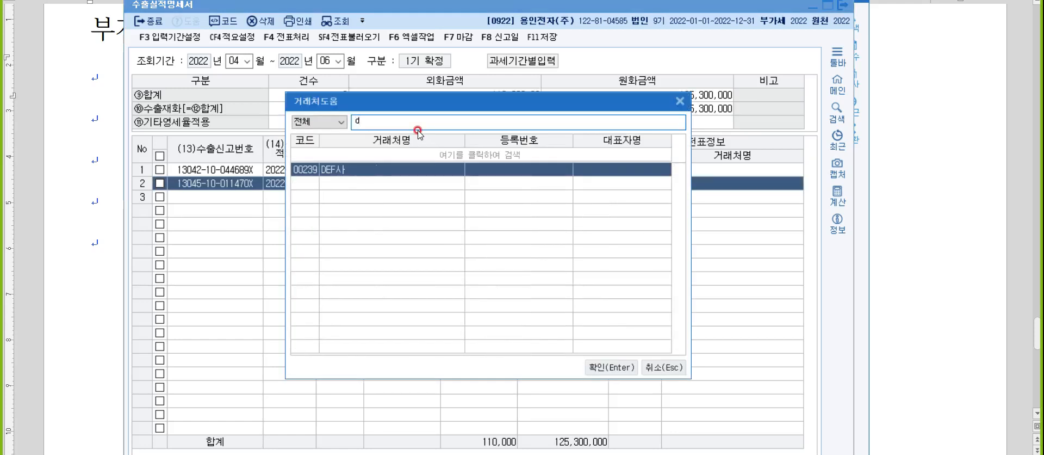
pyautogui.press('Return')
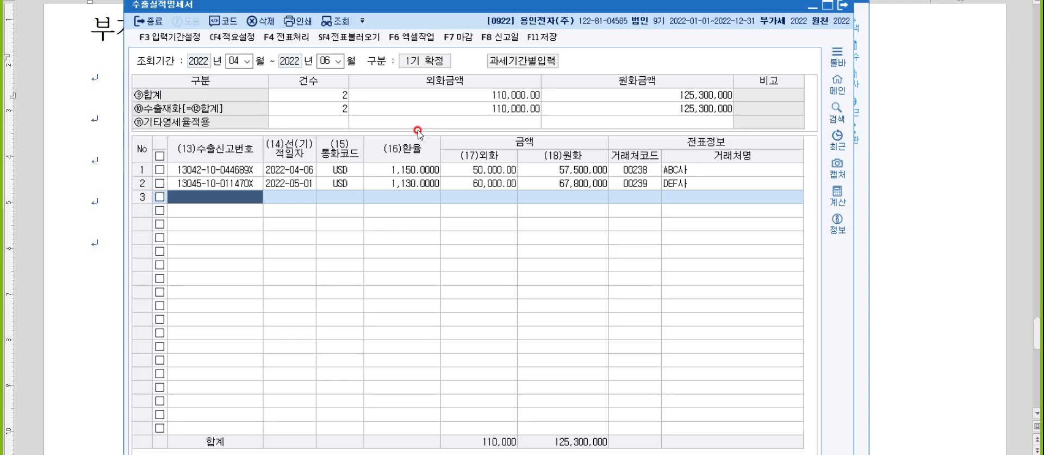
pyautogui.write('13064-25-247041X')
# - Enter the third export dated 2022-06-29 in CNY, rate 170, amount 700,000
pyautogui.press('Return')
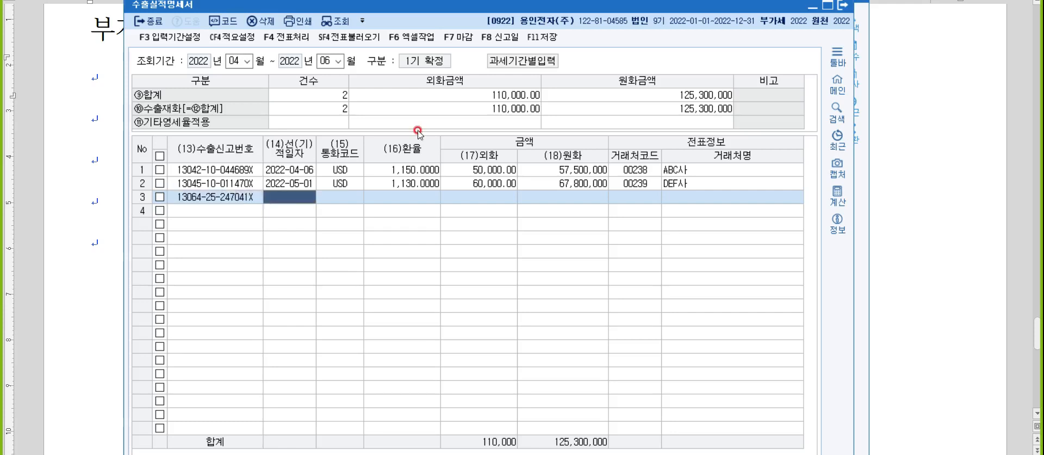
pyautogui.write('20220629')
pyautogui.press('Return')
pyautogui.press('F2')
pyautogui.write('ch')
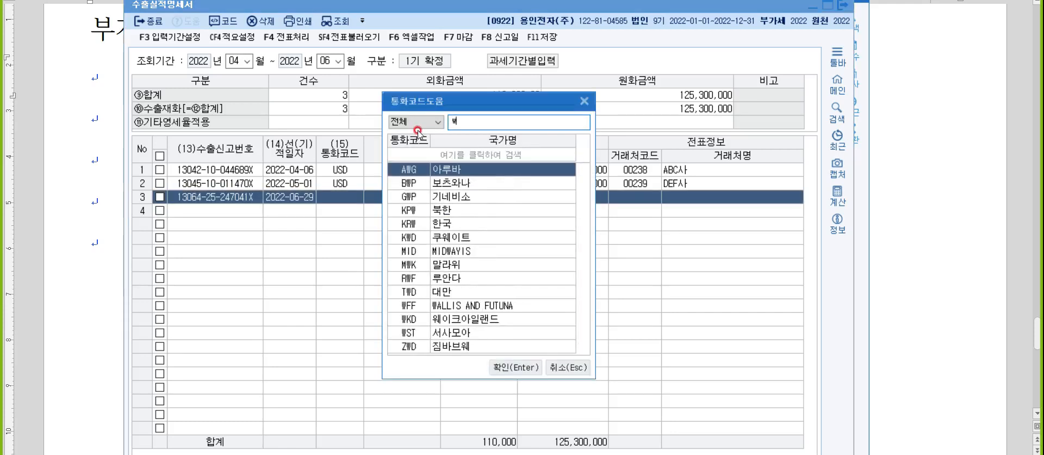
pyautogui.press('BackSpace')
pyautogui.write('n')
pyautogui.press('Return')
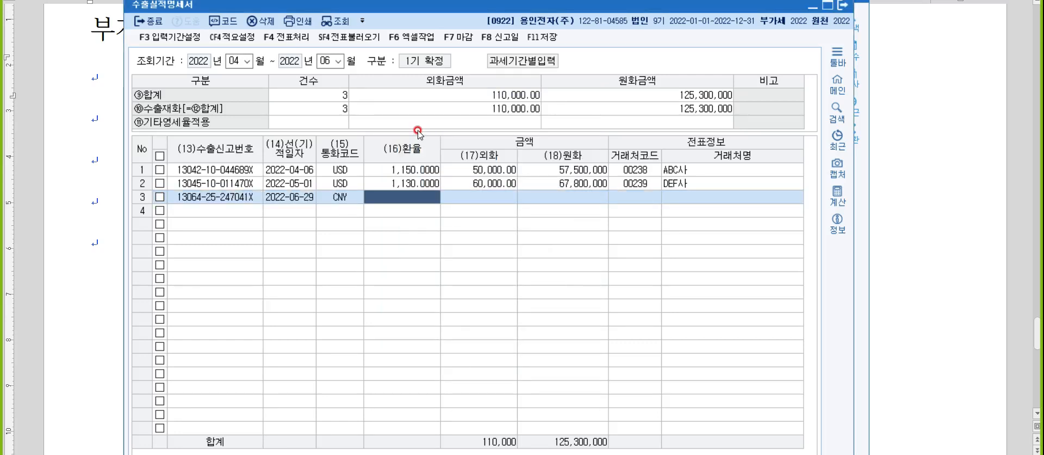
pyautogui.write('170')
pyautogui.press('Return')
pyautogui.write('7000000.00')
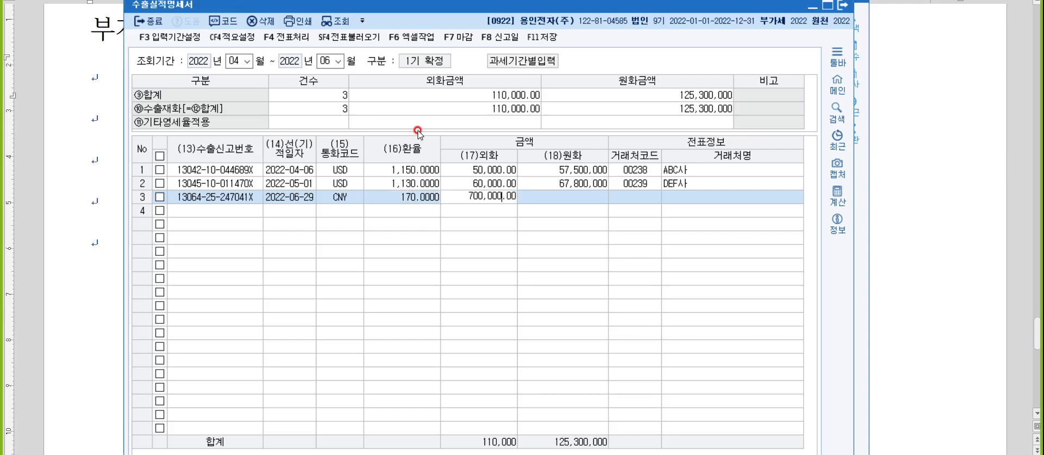
pyautogui.press('Return')
pyautogui.press('Return')
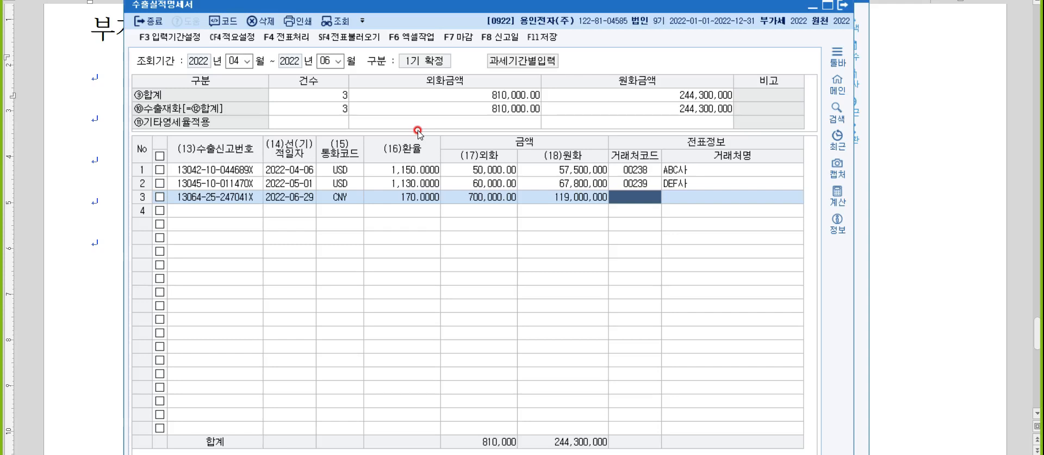
# - Set 베이징사 as the third export's client and save the export statement
pyautogui.press('F2')
pyautogui.write('ㅂㅔ')
pyautogui.press('BackSpace')
pyautogui.press('BackSpace')
pyautogui.write('베이')
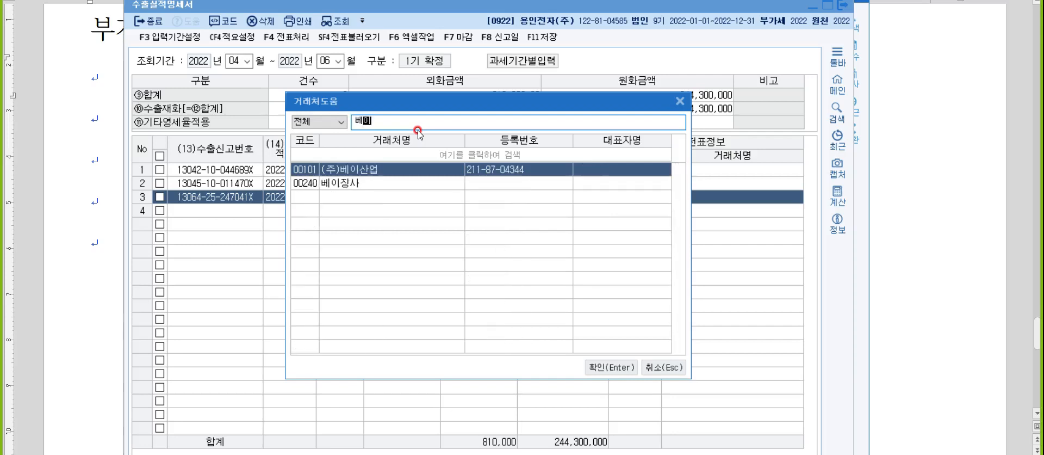
pyautogui.press('Down')
pyautogui.press('Return')
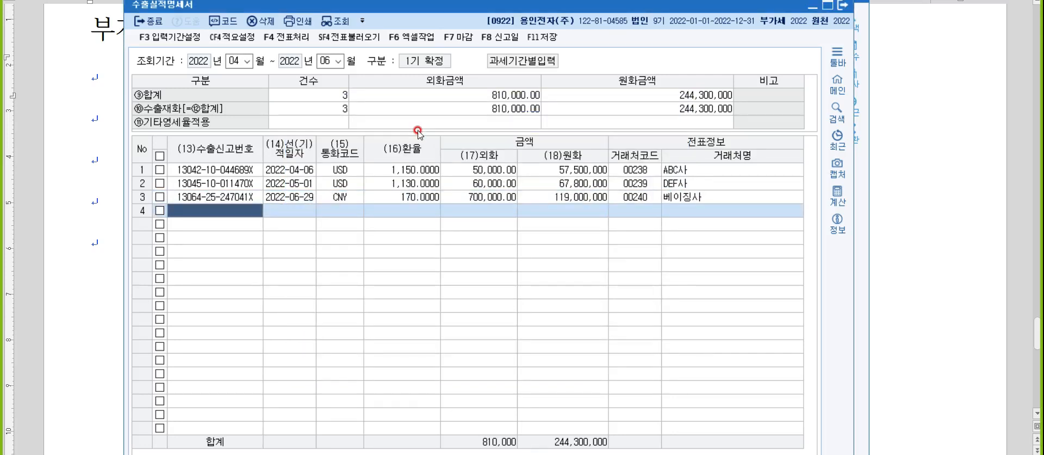
pyautogui.press('Escape')
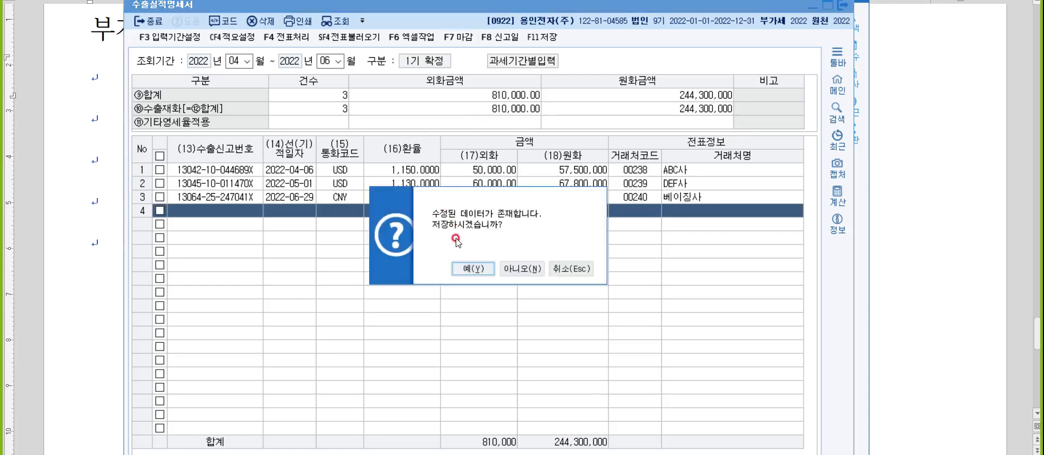
pyautogui.click(468, 270)
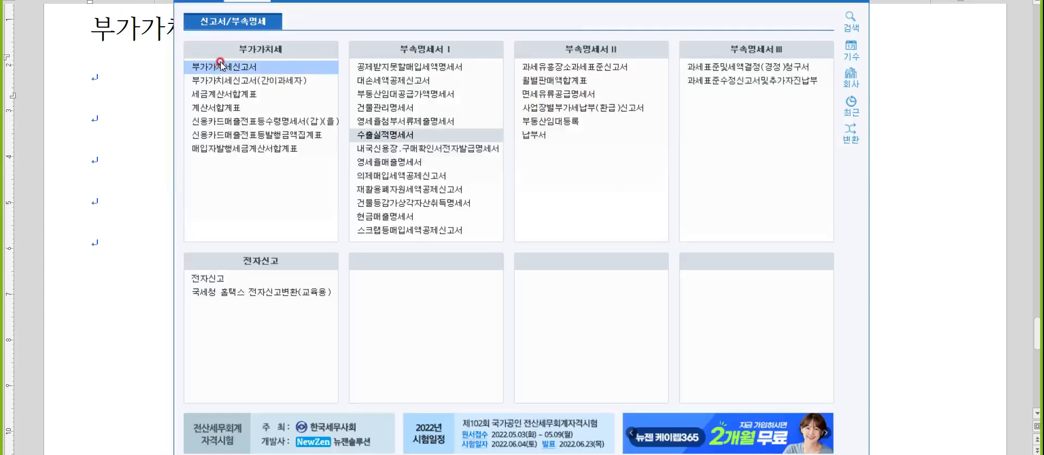
# - Open the 부가가치세신고서 for the period October to December
pyautogui.click(223, 66)
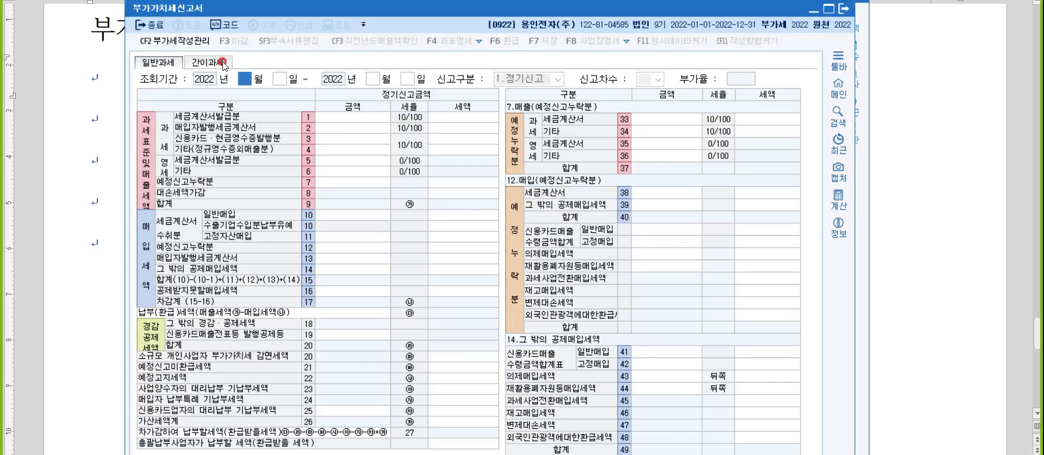
pyautogui.write('10')
pyautogui.press('Return')
pyautogui.write('12')
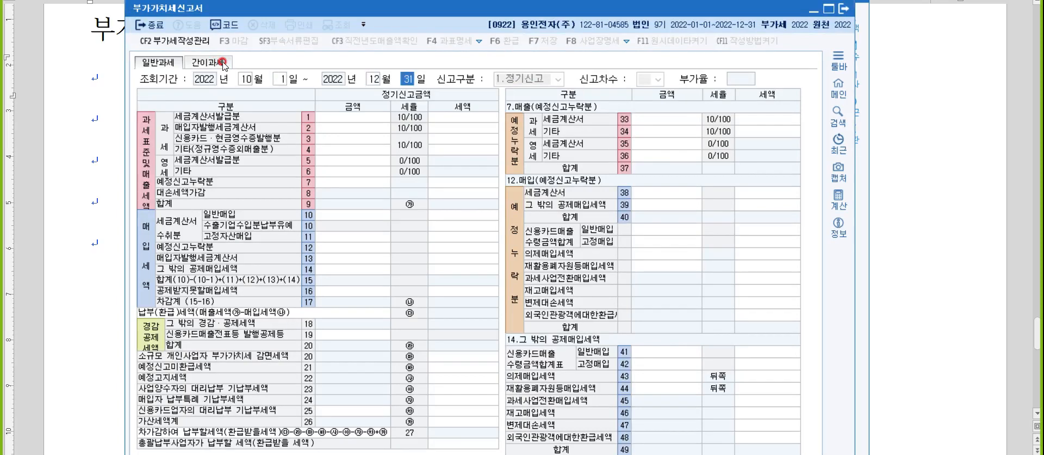
pyautogui.press('Return')
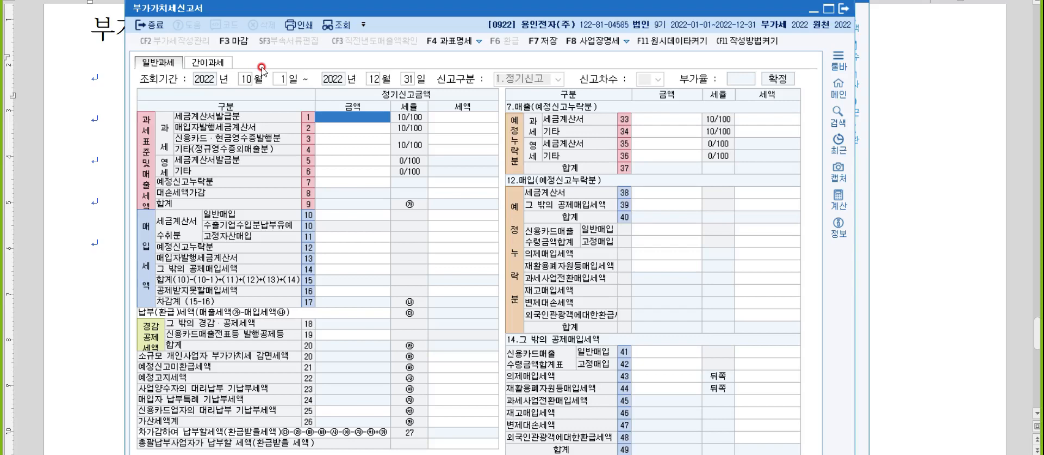
# - Back in the Hangul note, write 매출자료 on the line below the title
pyautogui.click(952, 221)
pyautogui.click(171, 71)
pyautogui.write('매출자료')
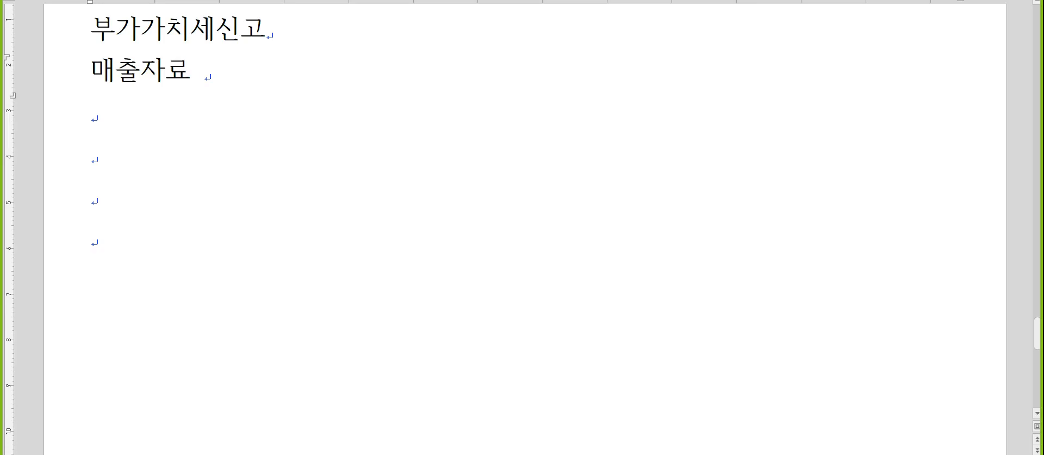
# - List 매출과세, 매출카과, 매출현과, 매출영세, 매출수출 after the 매출자료 label
pyautogui.write(': 매추출과세')
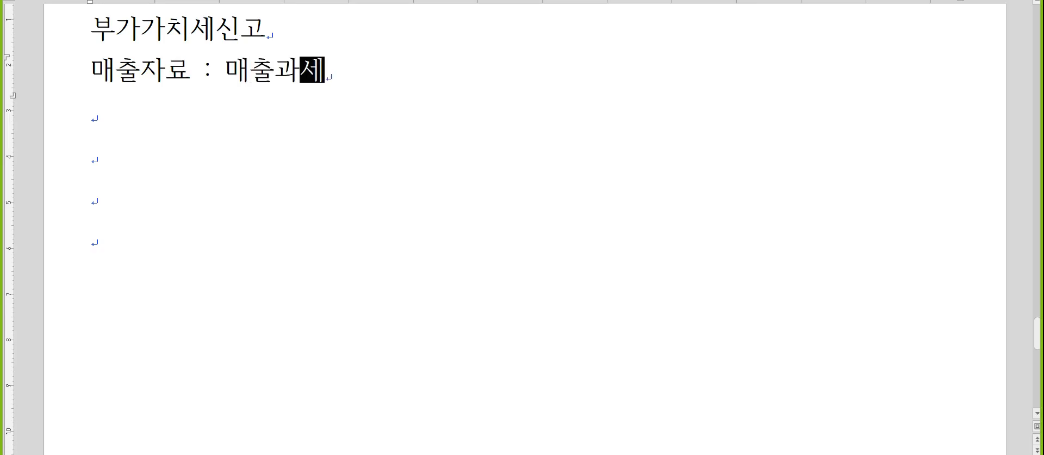
pyautogui.write(', 매출카과,')
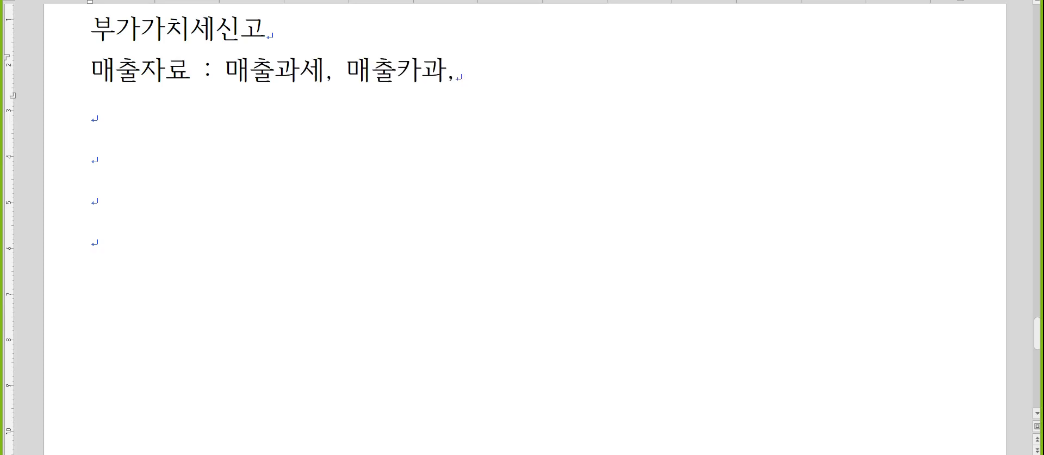
pyautogui.write(' 매출현과, 매출수출')
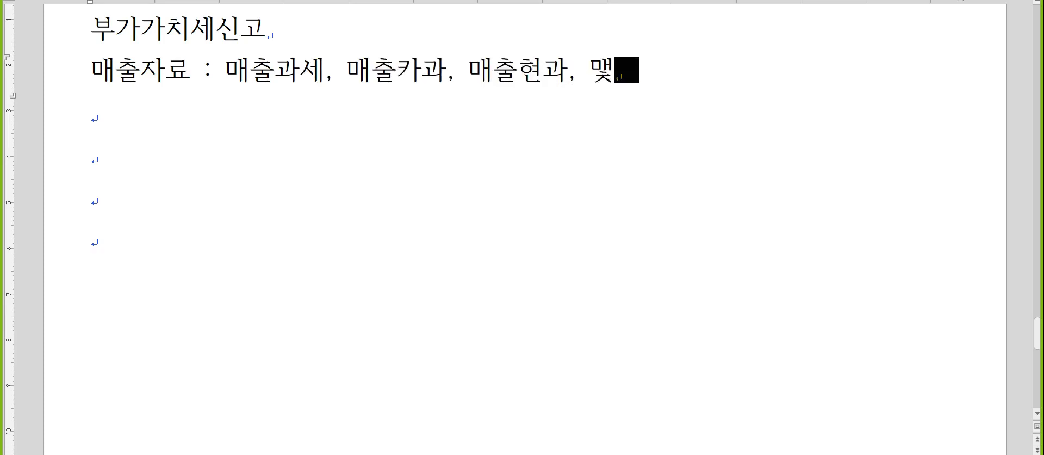
pyautogui.press('BackSpace')
pyautogui.press('BackSpace')
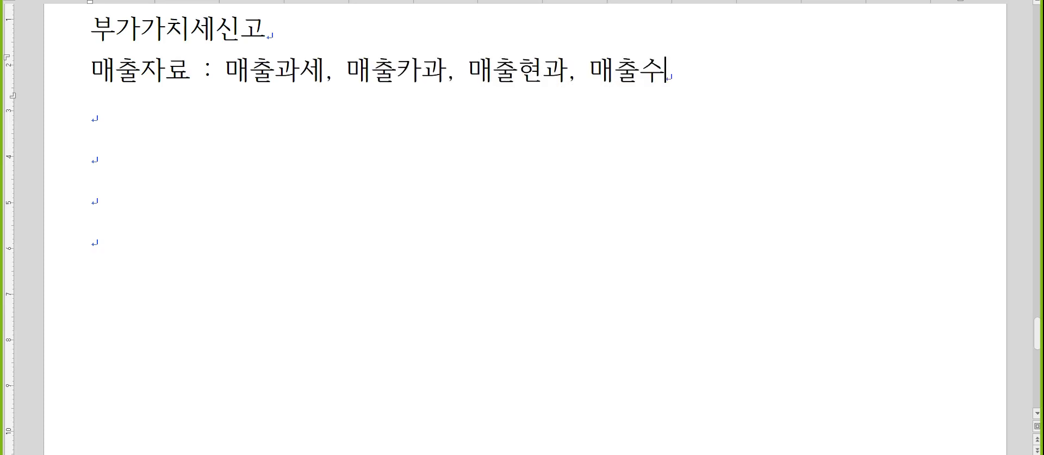
pyautogui.write('영세, 매출수출,')
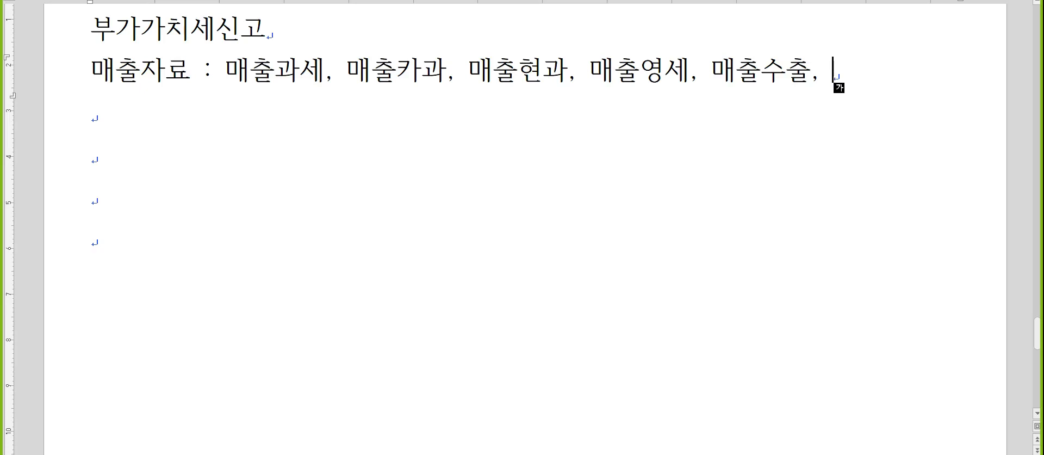
# - Add the line '대손 : 어음 - 부도발생일로부터 6개월 경과' below it
pyautogui.press('Down')
pyautogui.write('eoth')
pyautogui.press('BackSpace')
pyautogui.press('BackSpace')
pyautogui.press('BackSpace')
pyautogui.press('BackSpace')
pyautogui.write('대손 : 어음')
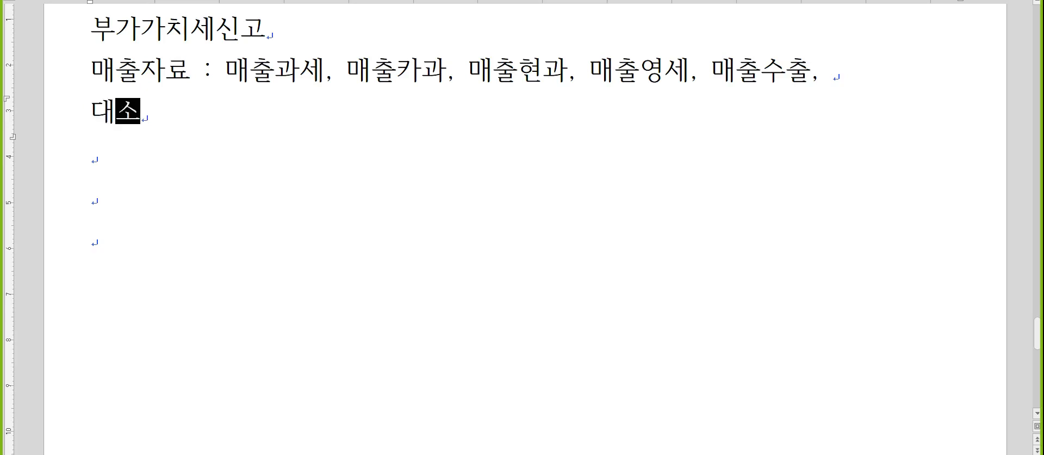
pyautogui.write(' - 부도발생이로')
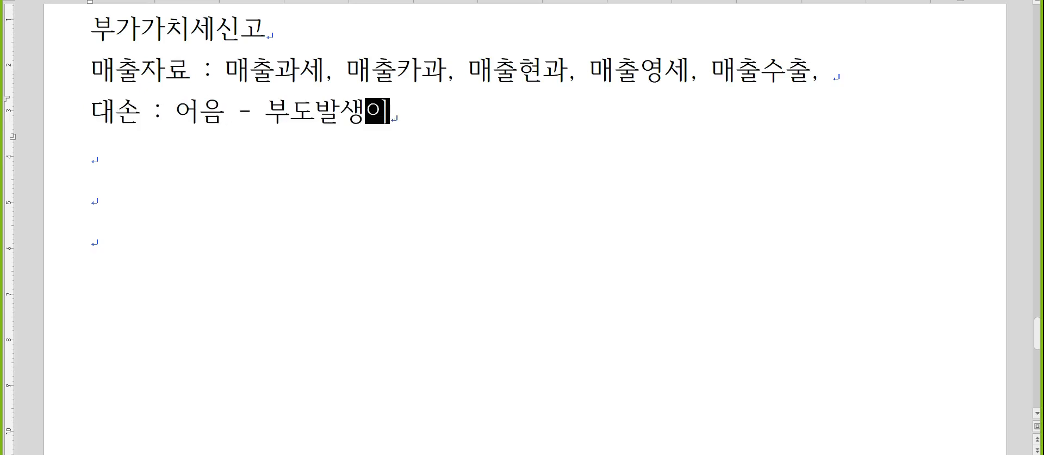
pyautogui.press('BackSpace')
pyautogui.press('BackSpace')
pyautogui.press('BackSpace')
pyautogui.write('일ㄹ로부터 6개월 경')
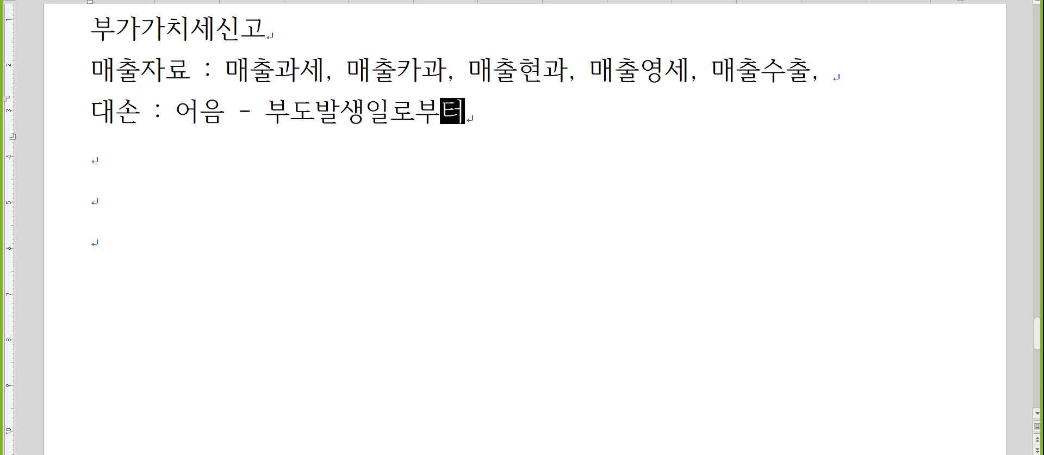
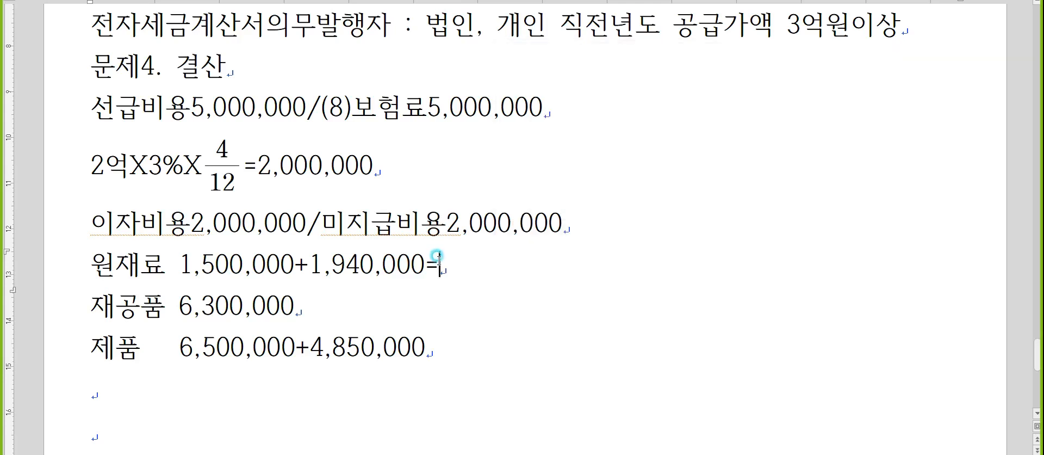
# - Finish the 원재료 line with 3,440,000 and add an equals sign to the 제품 line
pyautogui.write('3,440,000')
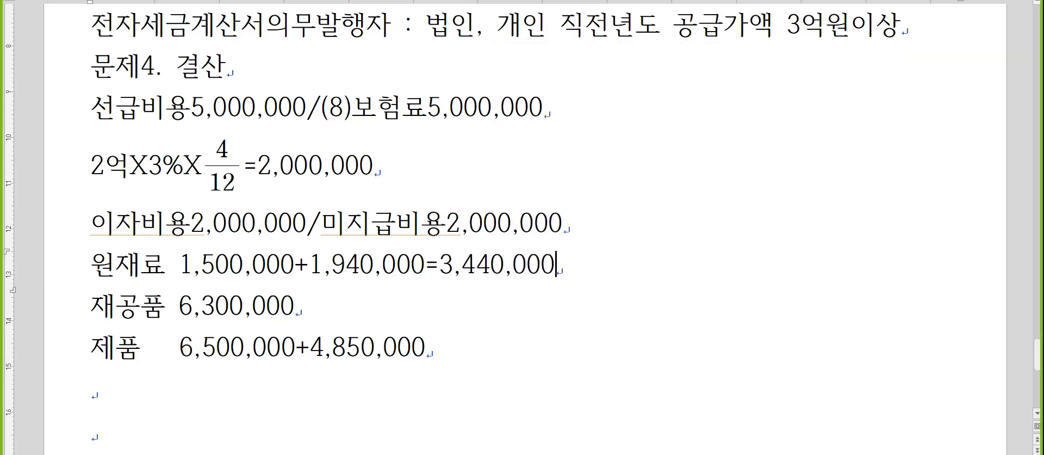
pyautogui.press('Down')
pyautogui.press('Down')
pyautogui.write('=')
# - Add 6,500,000+4,850,000 in Calculator and write 11,350,000 on the 제품 line
pyautogui.hotkey('alt', 'Tab')
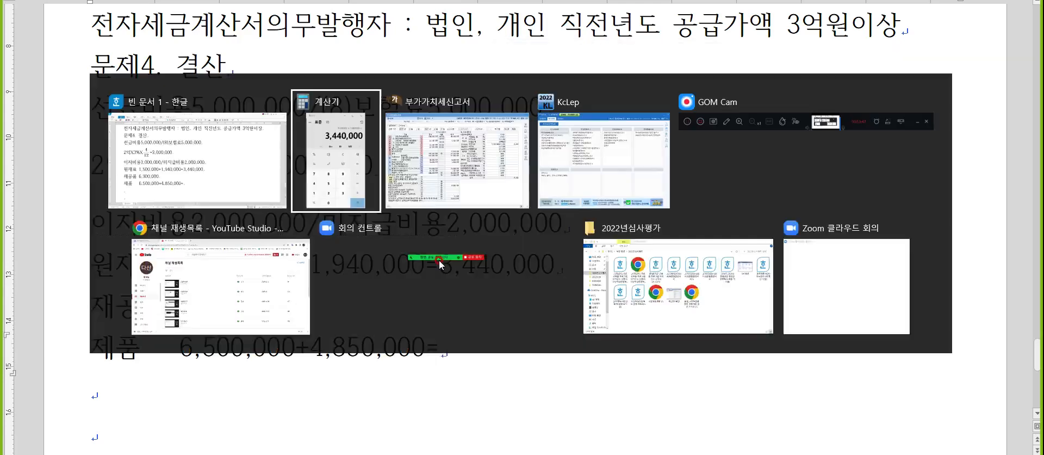
pyautogui.write('65000000')
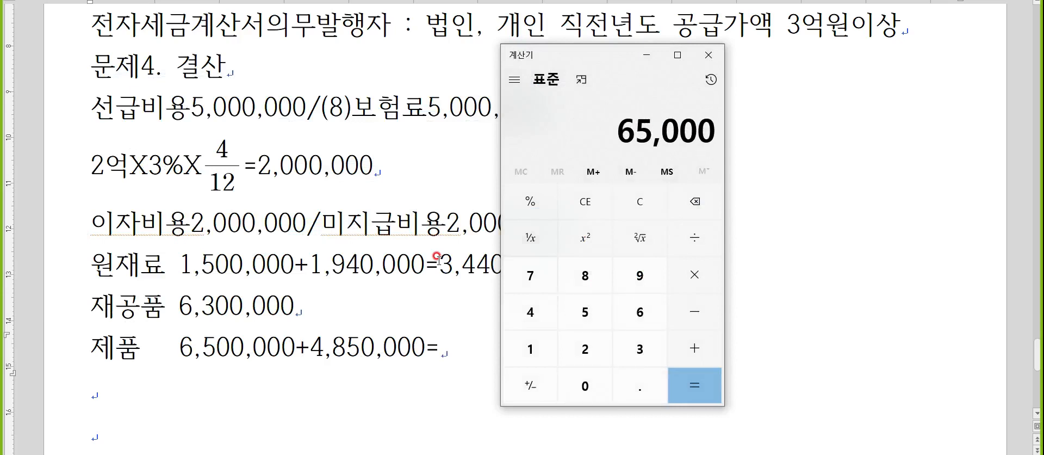
pyautogui.press('BackSpace')
pyautogui.write('+4850000')
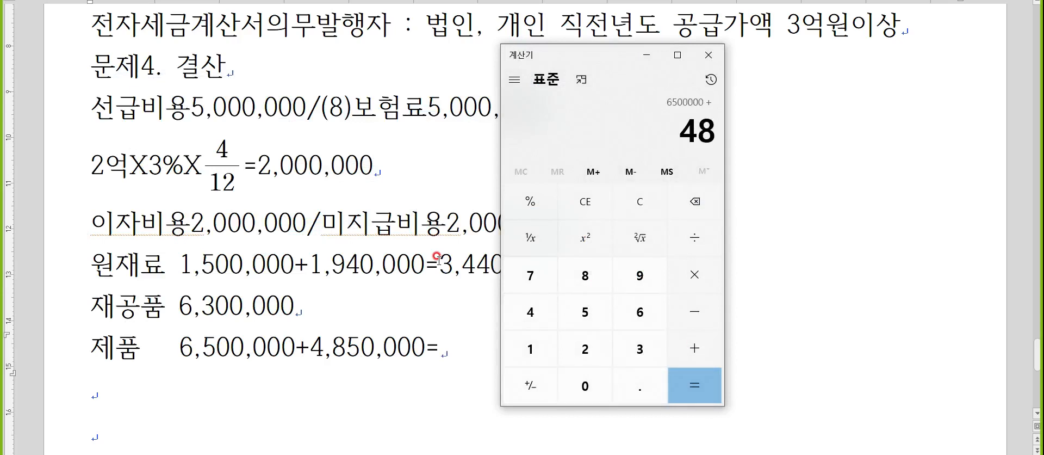
pyautogui.press('Return')
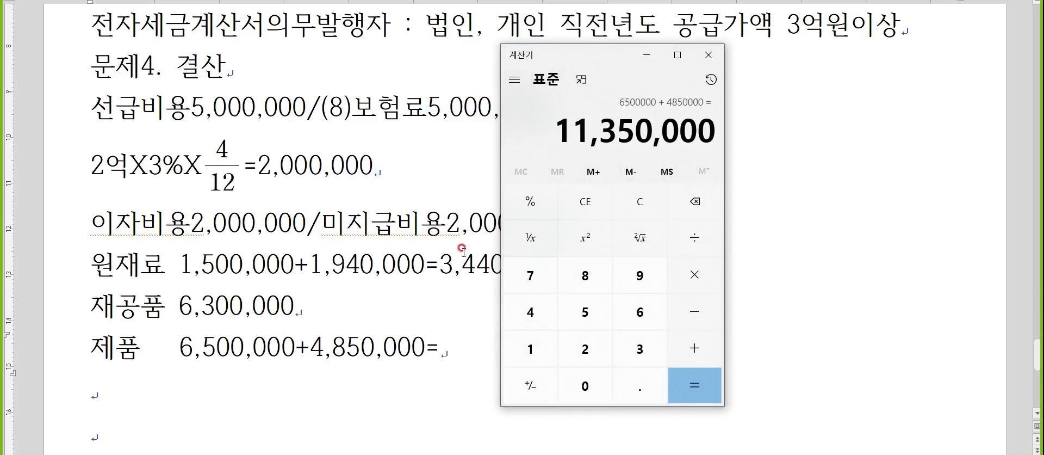
pyautogui.click(447, 344)
pyautogui.write('11,350,000')
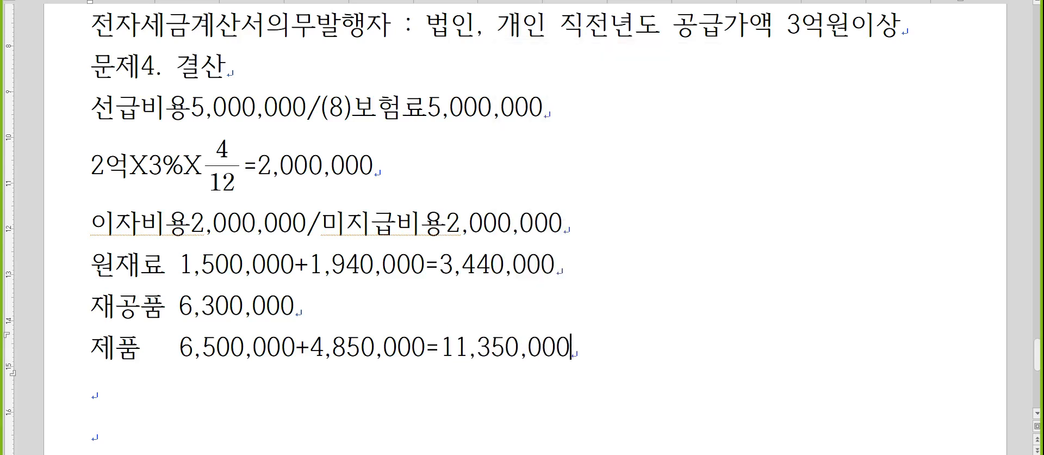
pyautogui.hotkey('alt', 'Tab')
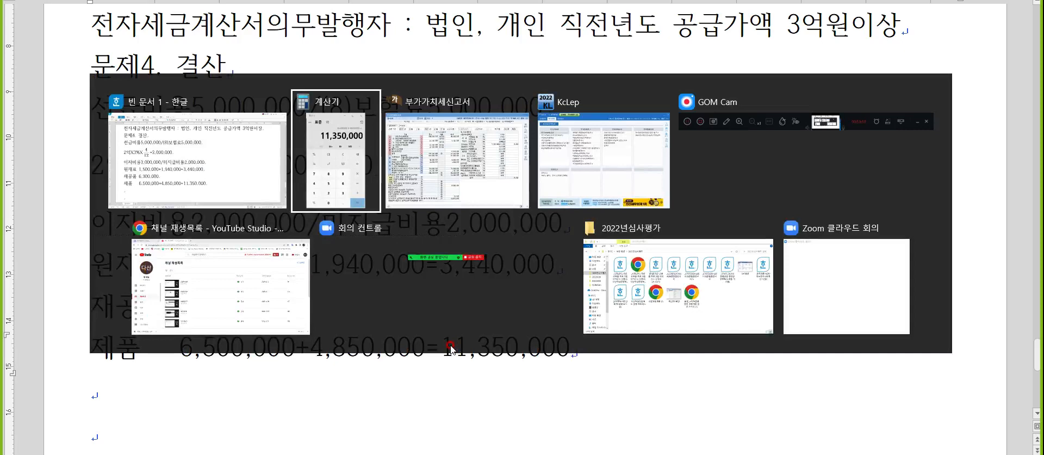
pyautogui.hotkey('alt', 'Tab')
pyautogui.hotkey('alt', 'Tab')
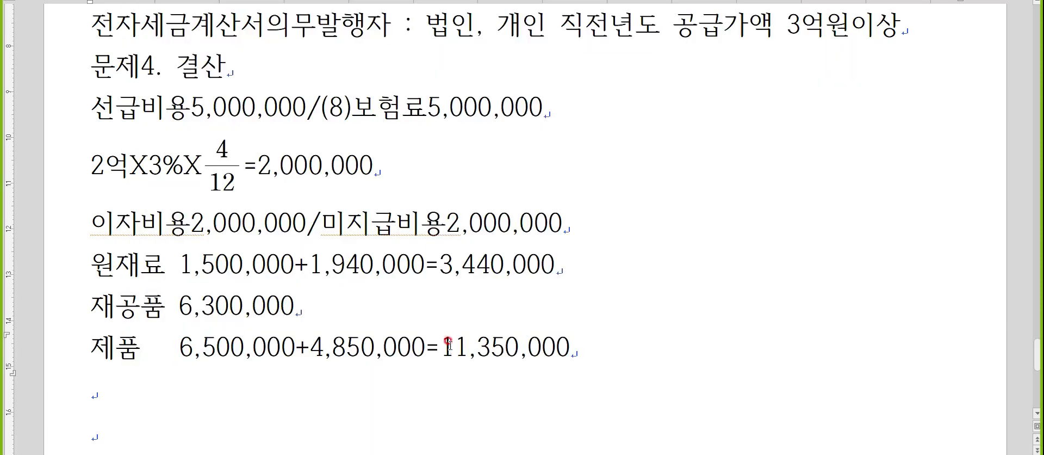
pyautogui.hotkey('alt', 'Tab')
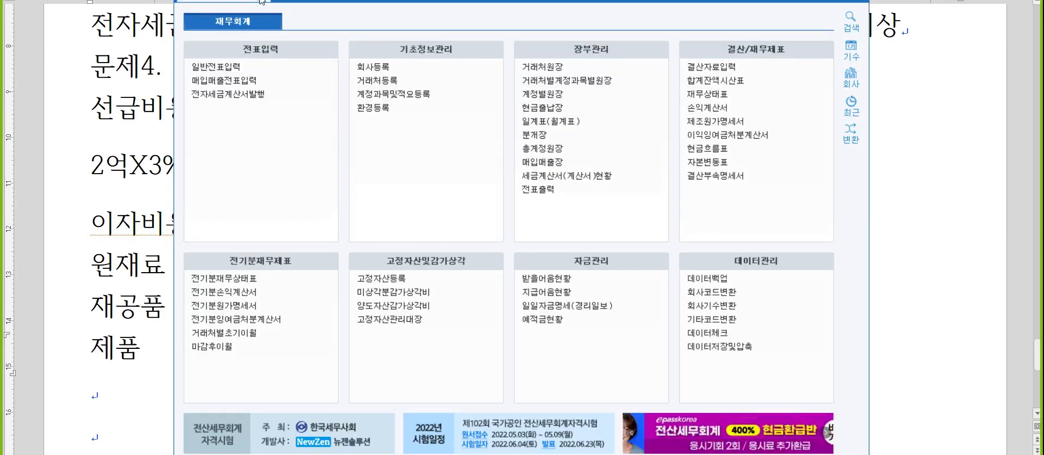
# - Open 결산자료입력 for the period 01 to 12
pyautogui.click(708, 66)
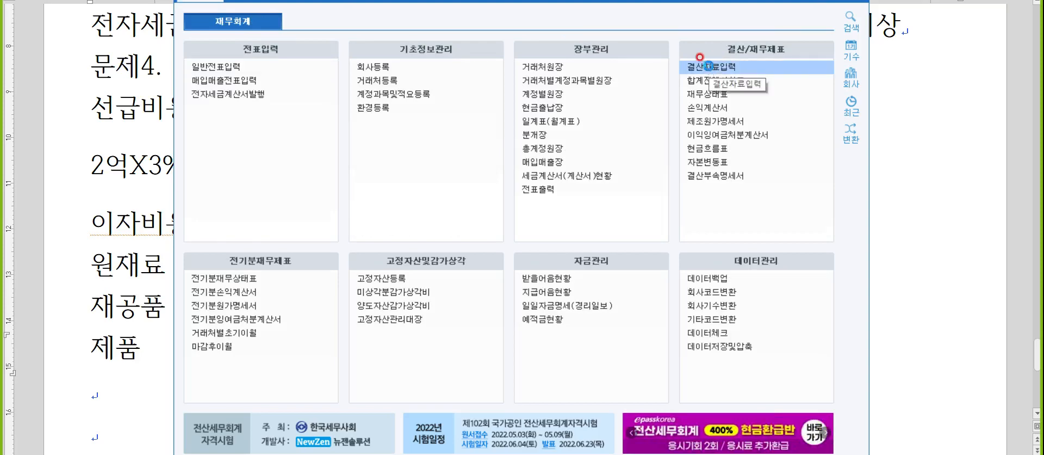
pyautogui.write('01')
pyautogui.press('Return')
pyautogui.write('12')
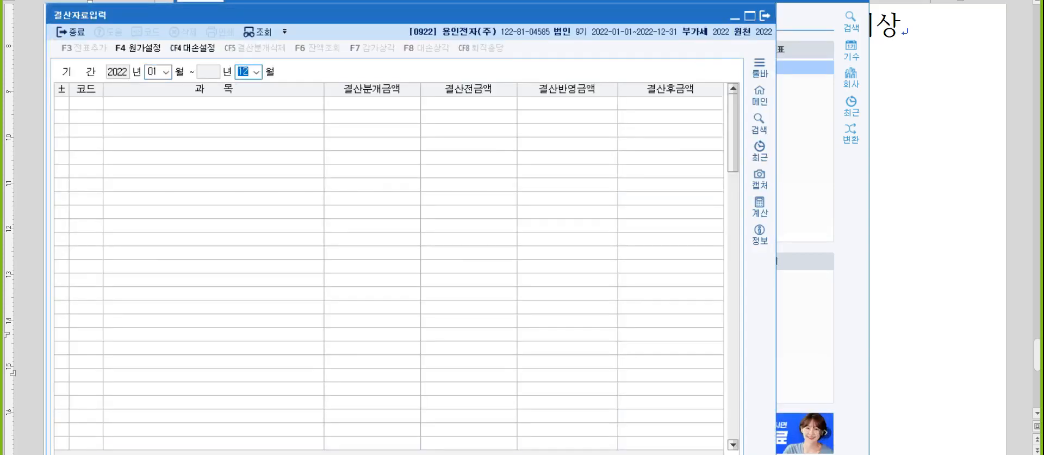
pyautogui.press('Return')
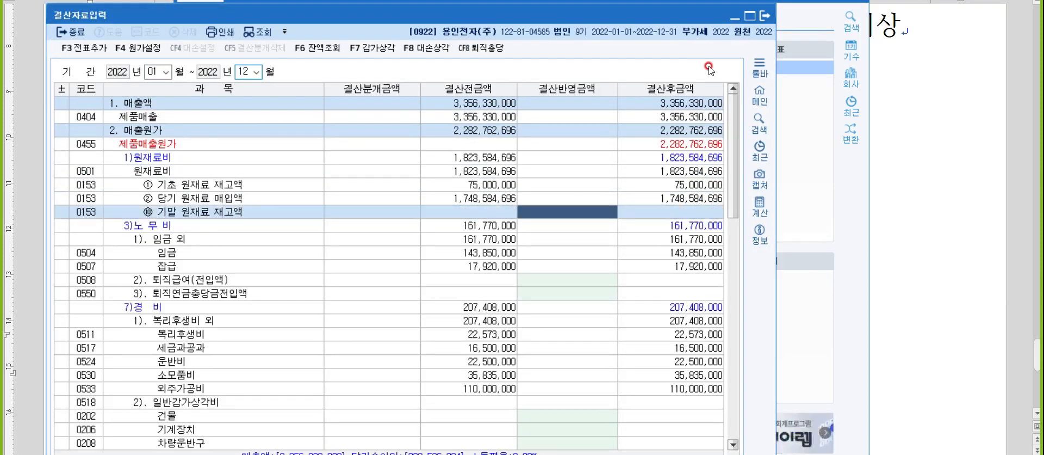
# - Enter ending raw materials inventory of 3,440,000
pyautogui.hotkey('alt', 'Tab')
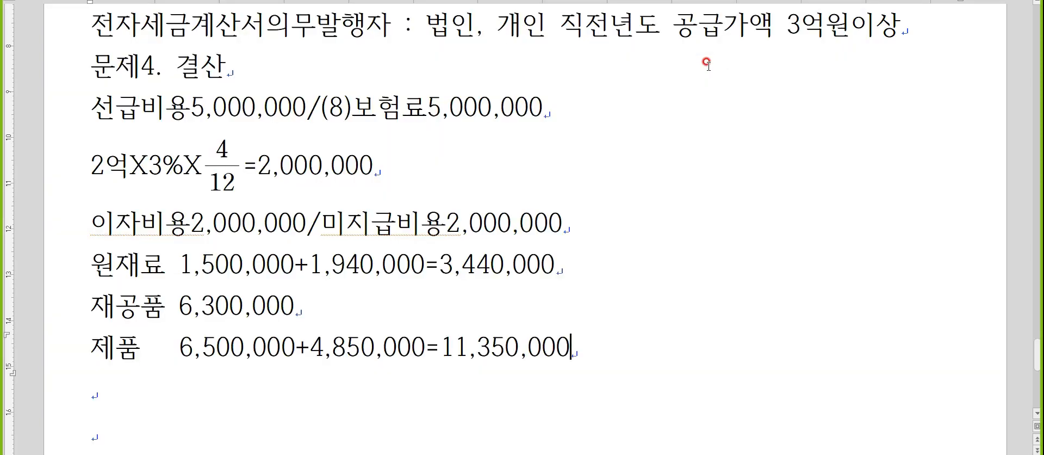
pyautogui.hotkey('alt', 'Tab')
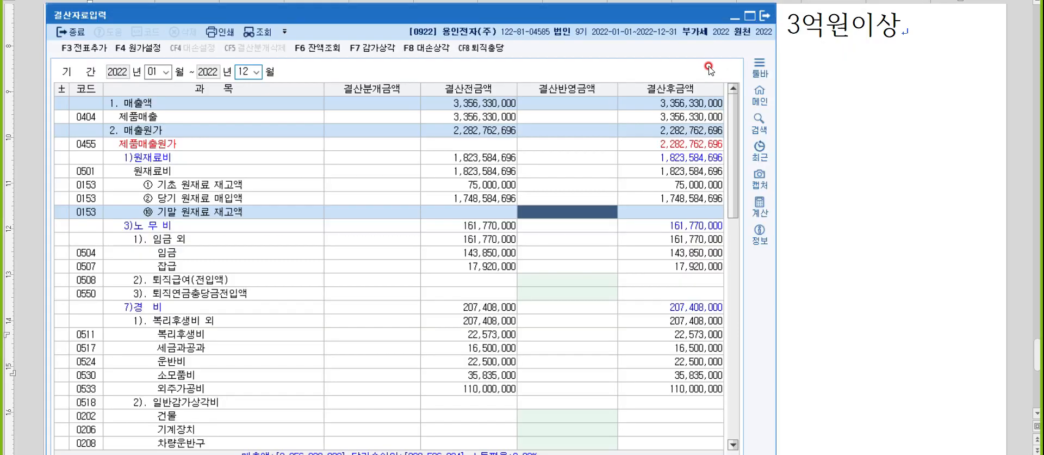
pyautogui.write('5440000')
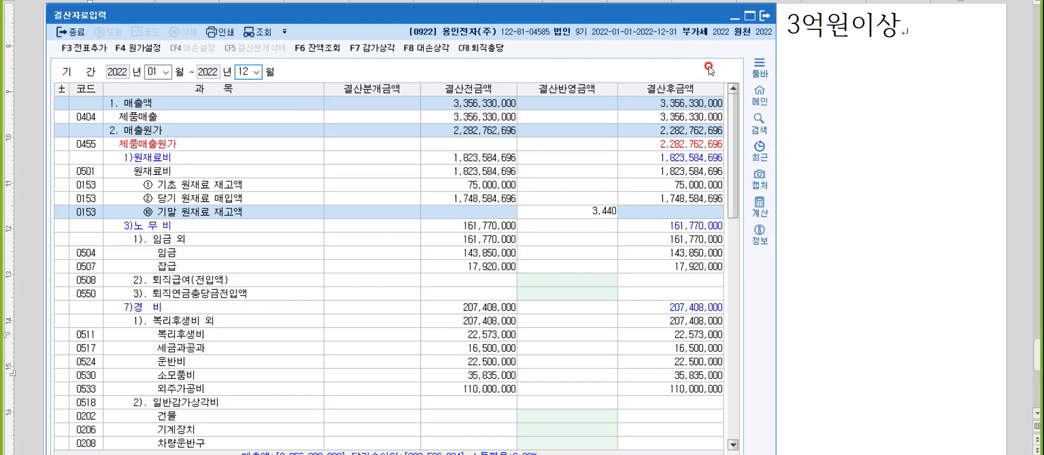
pyautogui.press('Return')
# - Enter ending work-in-process inventory 6,300,000 and finished goods inventory 11,350,000
pyautogui.scroll(-5, 925, 88)
pyautogui.scroll(-1, 691, 277)
pyautogui.scroll(-9, 689, 275)
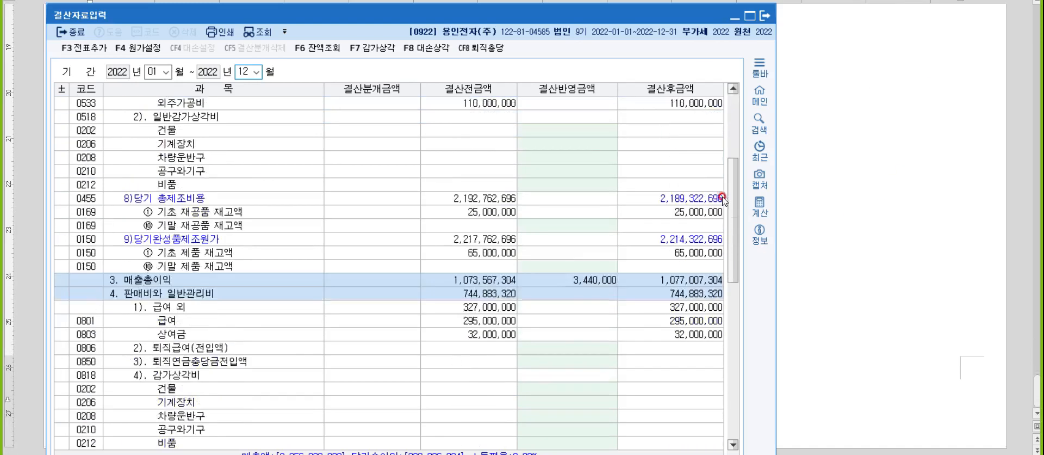
pyautogui.click(579, 103)
pyautogui.click(579, 101)
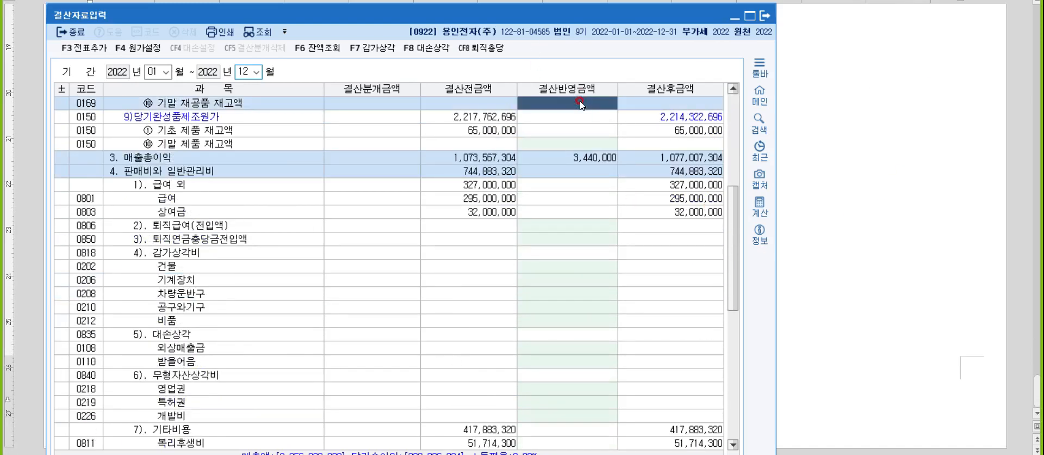
pyautogui.write('6,30')
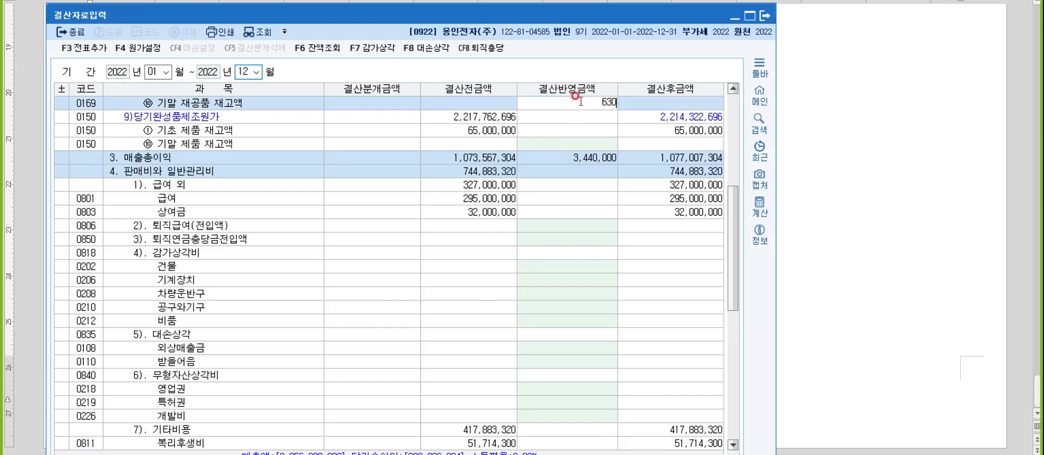
pyautogui.write('0,000')
pyautogui.press('Return')
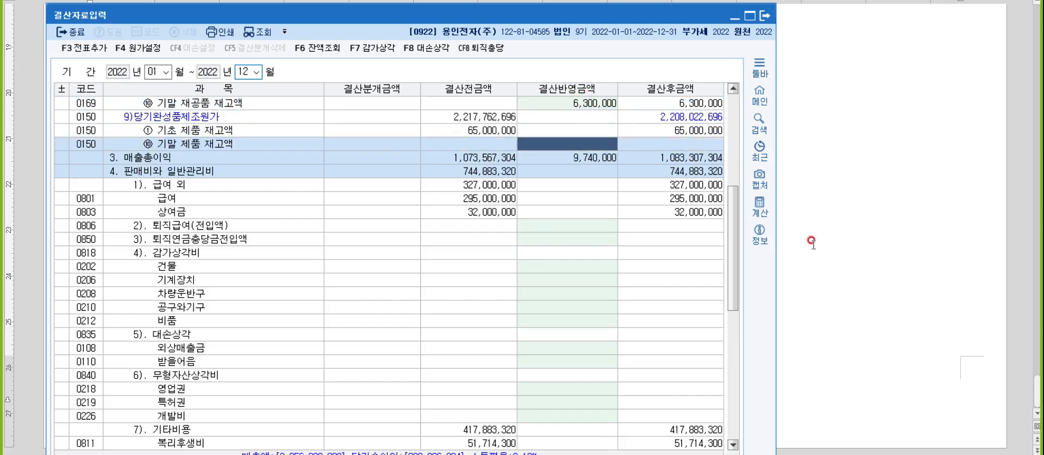
pyautogui.click(806, 236)
pyautogui.scroll(3, 748, 192)
pyautogui.hotkey('alt', 'Tab')
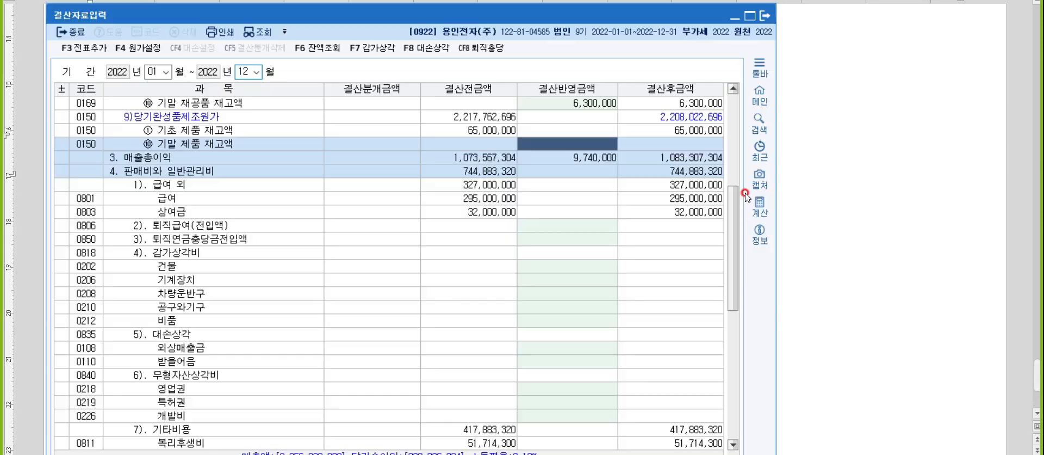
pyautogui.write('11,350,000')
pyautogui.press('Return')
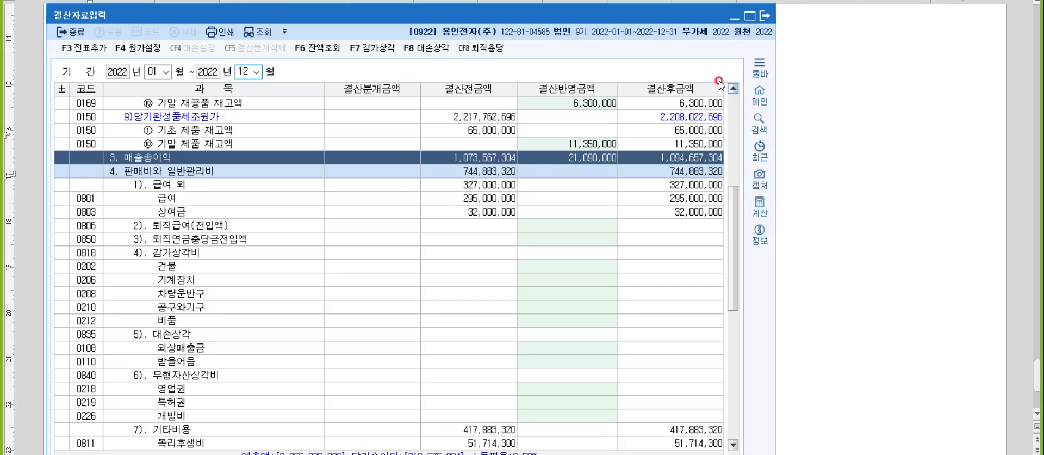
# - In 대손상각, clear the 받을어음, 단기대여금 and 선급금 allowances and apply -1,565,600 for receivables
pyautogui.click(425, 52)
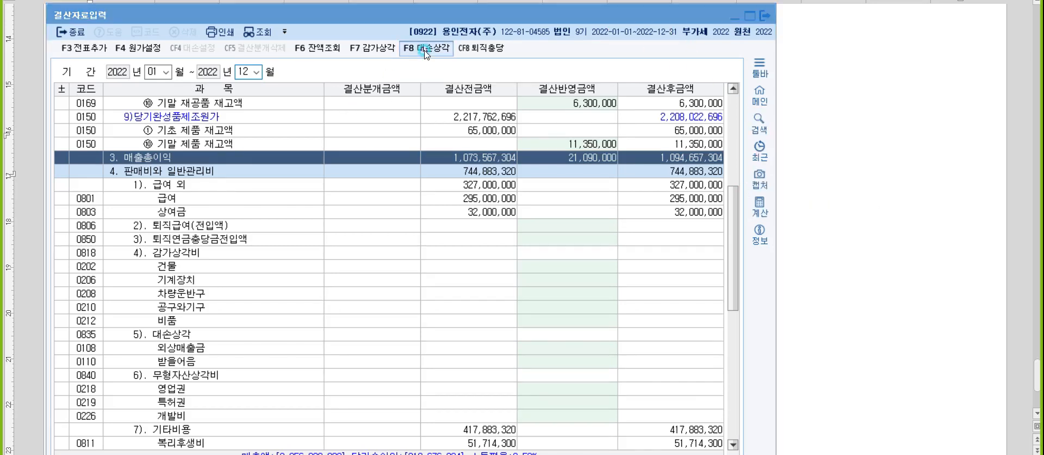
pyautogui.click(520, 201)
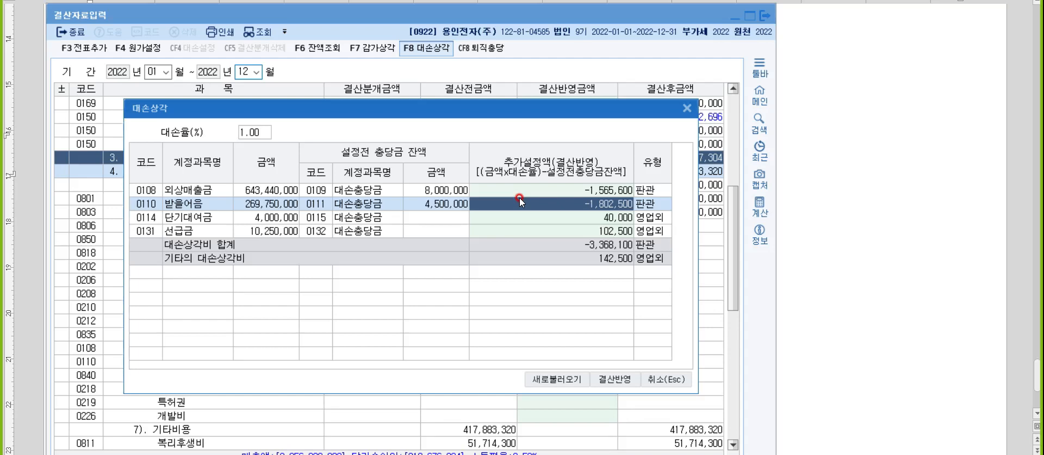
pyautogui.press('space')
pyautogui.press('Return')
pyautogui.press('space')
pyautogui.press('Return')
pyautogui.press('space')
pyautogui.press('Return')
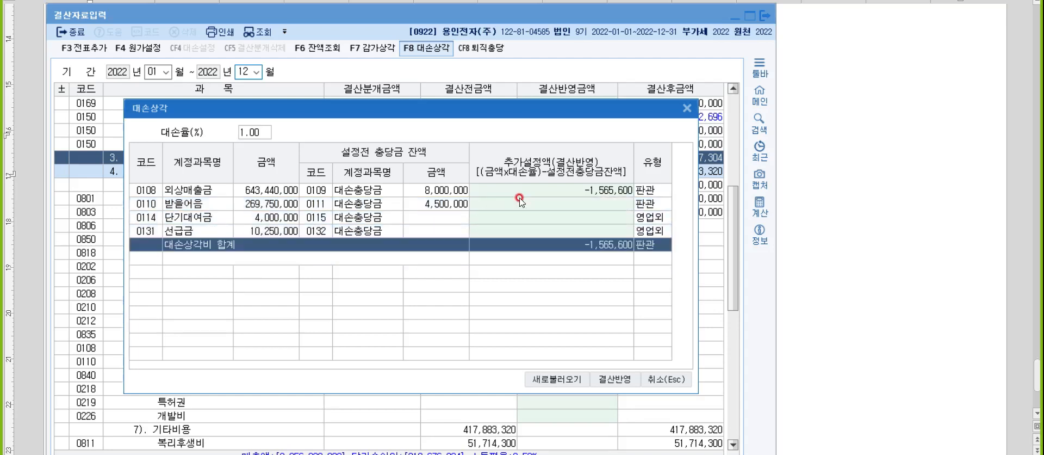
pyautogui.click(607, 384)
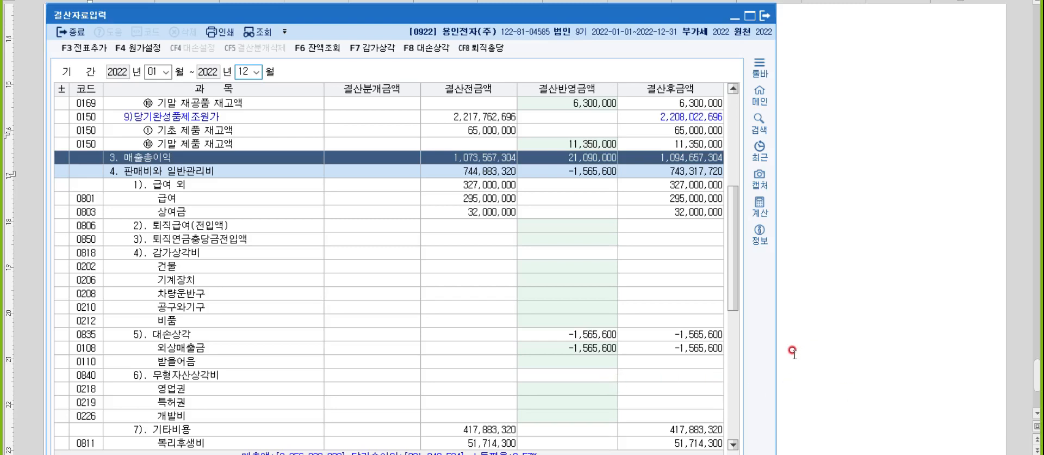
# - Start a new line in the notes reading '영업권 30,000,000/5X'
pyautogui.click(970, 203)
pyautogui.click(203, 133)
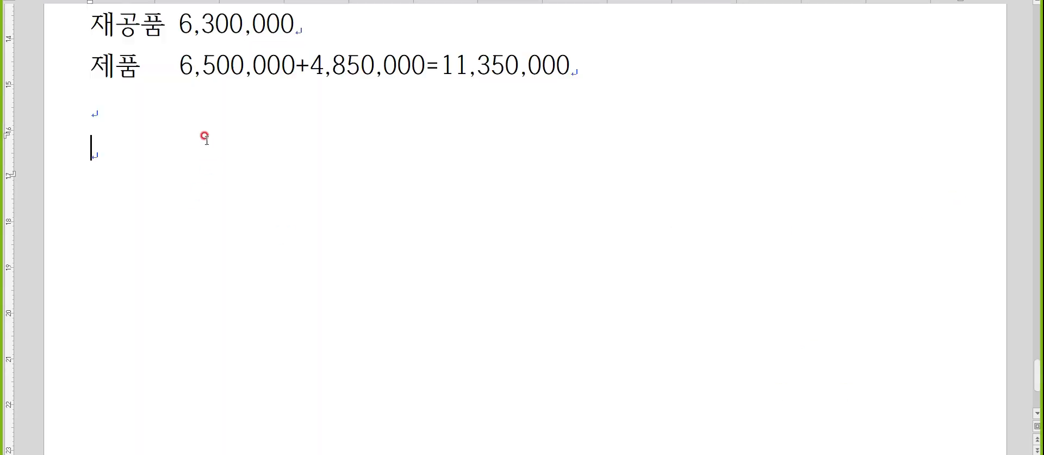
pyautogui.write('영업권 30,')
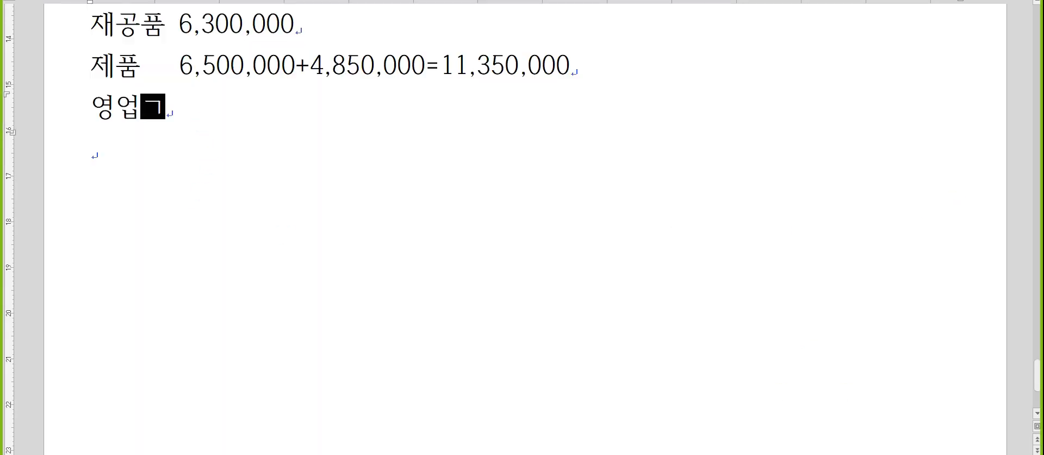
pyautogui.write('000,000')
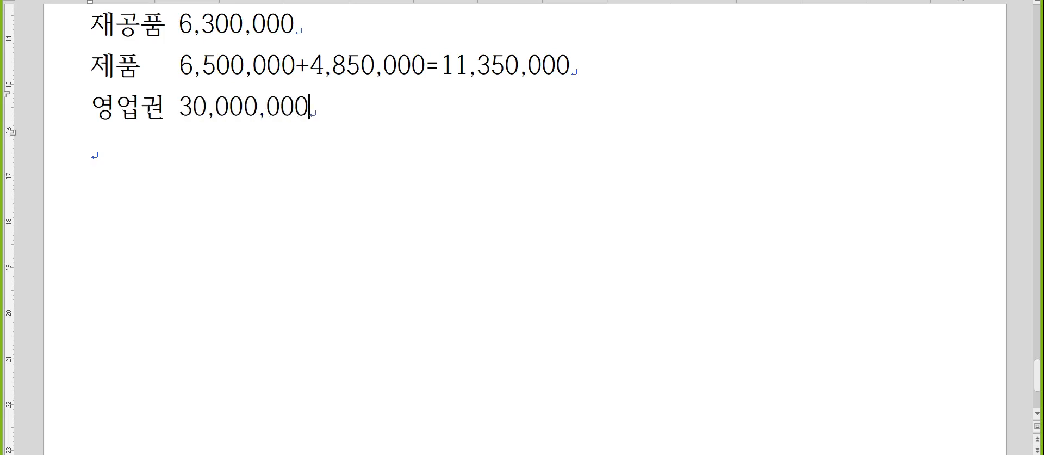
pyautogui.write('-0')
pyautogui.press('Left')
pyautogui.press('Left')
pyautogui.press('Delete')
pyautogui.press('Delete')
pyautogui.write('/5ㅌ')
pyautogui.press('BackSpace')
pyautogui.write('X')
# - Insert the stacked fraction 8/12 as an equation, followed by an equals sign
pyautogui.hotkey('ctrl', 'n')
pyautogui.press('m')
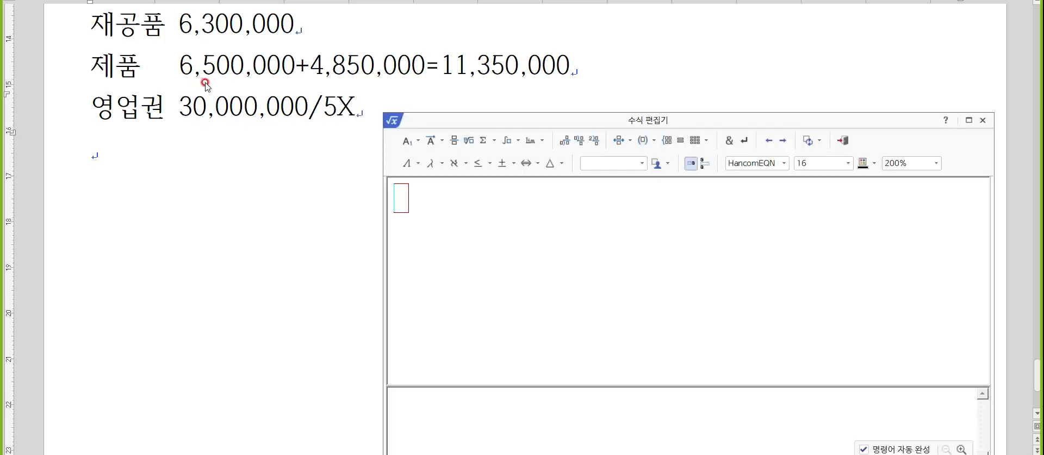
pyautogui.click(455, 137)
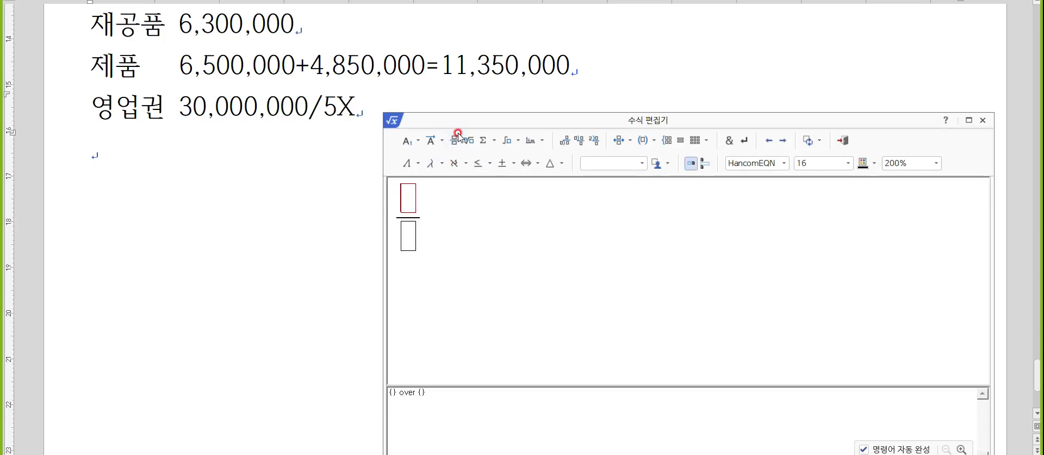
pyautogui.press('Down')
pyautogui.write('12')
pyautogui.press('Up')
pyautogui.write('8')
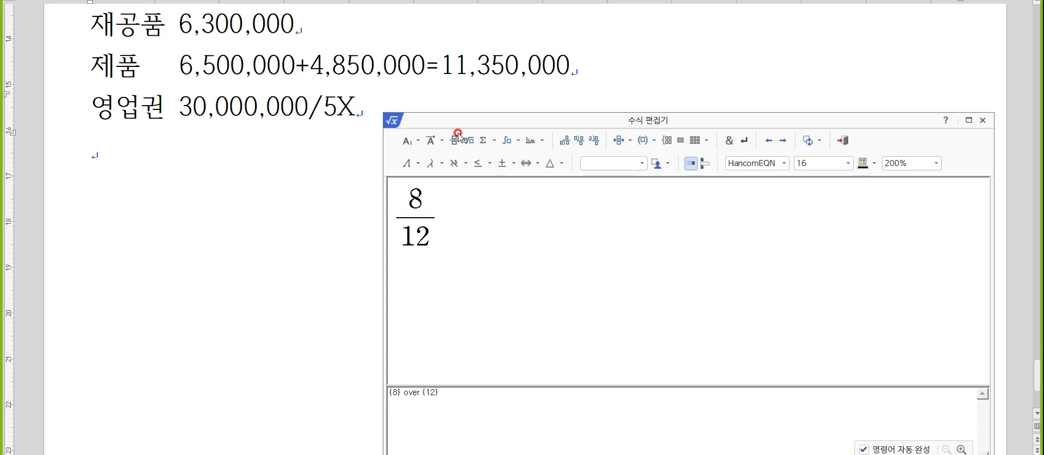
pyautogui.hotkey('shift', 'Escape')
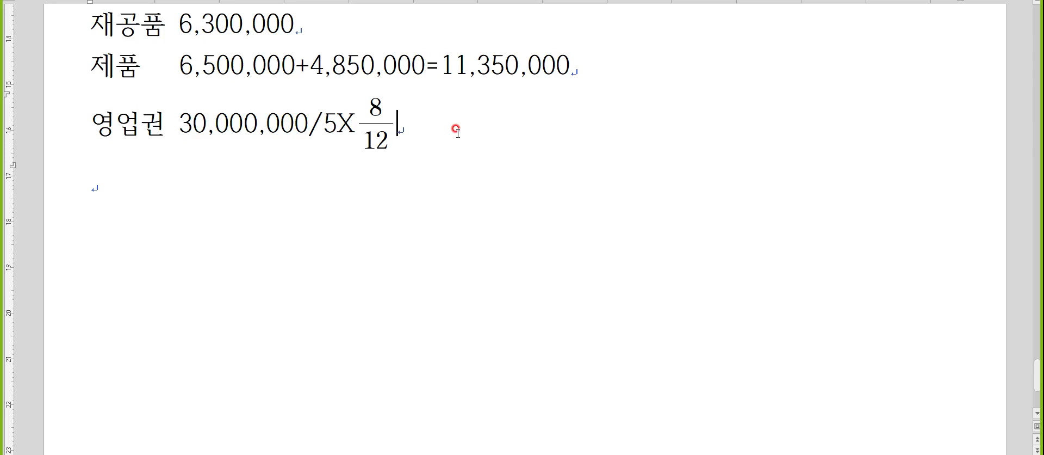
pyautogui.press('Hangul')
pyautogui.write('=')
# - Compute 30,000,000÷5÷12×8 in Calculator and write the result 4,000,000 in the notes
pyautogui.hotkey('alt', 'Tab')
pyautogui.press('Escape')
pyautogui.write('30000')
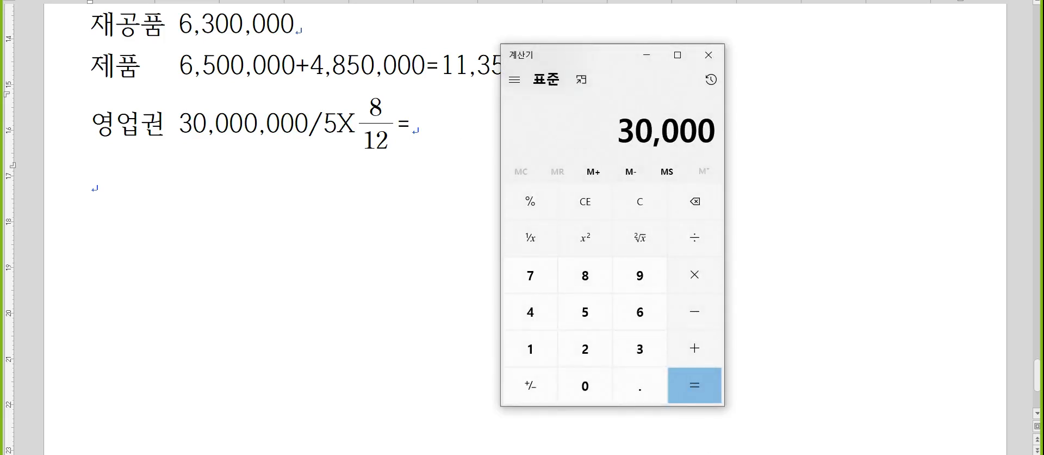
pyautogui.write('000')
pyautogui.press('/')
pyautogui.write('5')
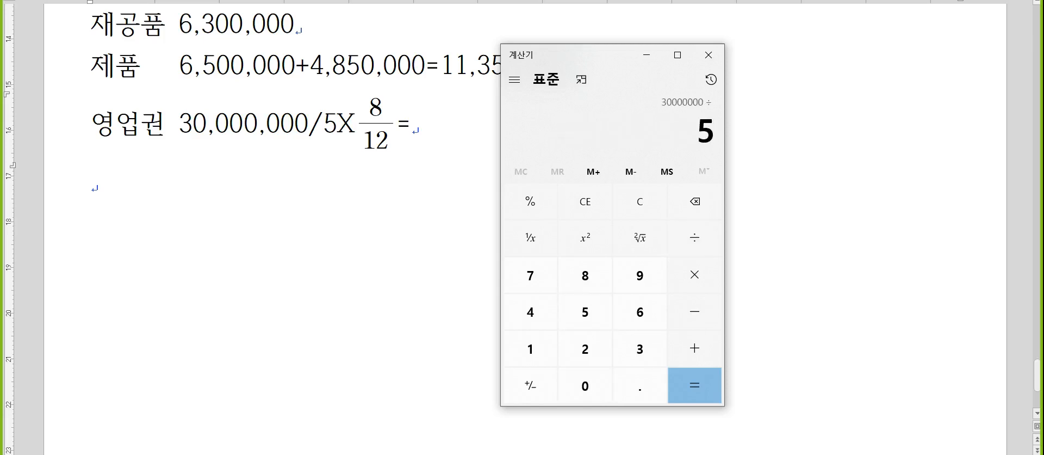
pyautogui.press('/')
pyautogui.write('12')
pyautogui.press('*')
pyautogui.write('8')
pyautogui.press('Return')
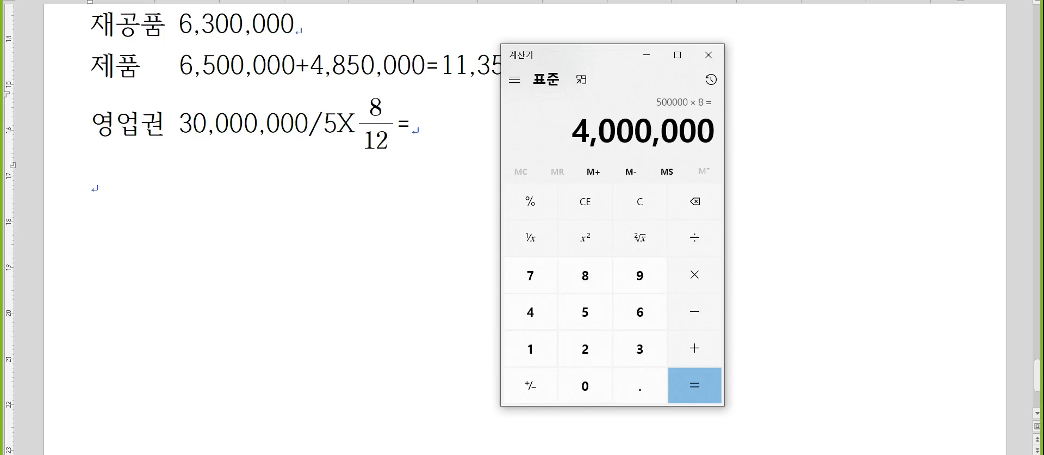
pyautogui.click(429, 133)
pyautogui.write('4,')
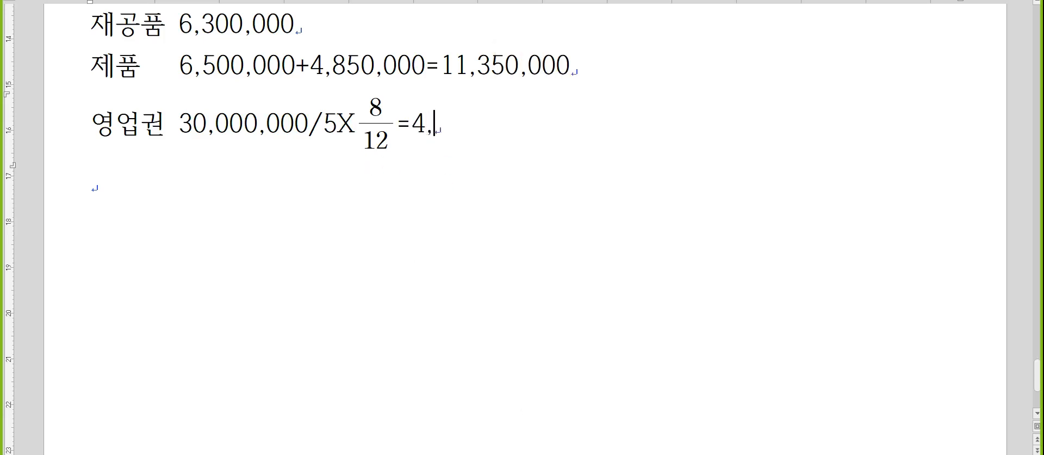
pyautogui.write('000,000')
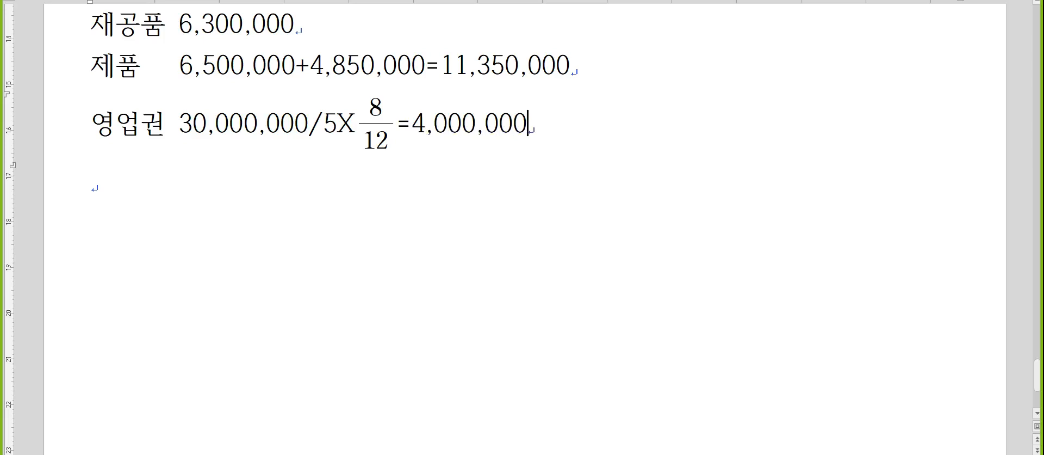
pyautogui.hotkey('alt', 'Tab')
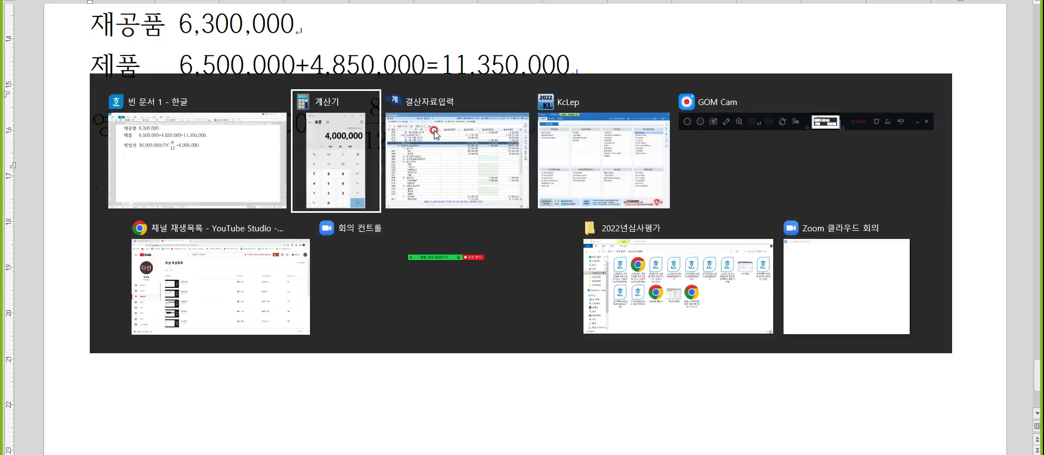
pyautogui.click(489, 144)
# - Find the 영업권 row and enter 4,000,000 as its 결산반영금액
pyautogui.hotkey('ctrl', 'f')
pyautogui.write('영업권')
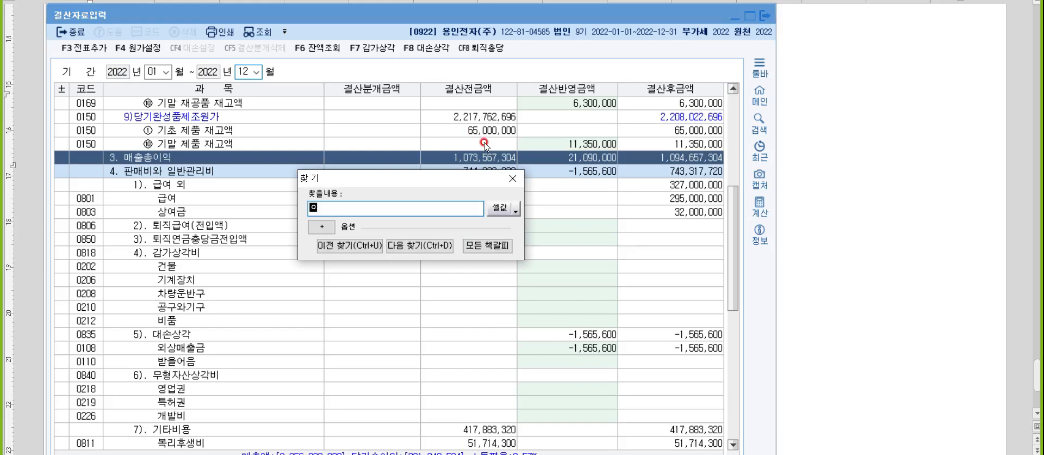
pyautogui.press('Return')
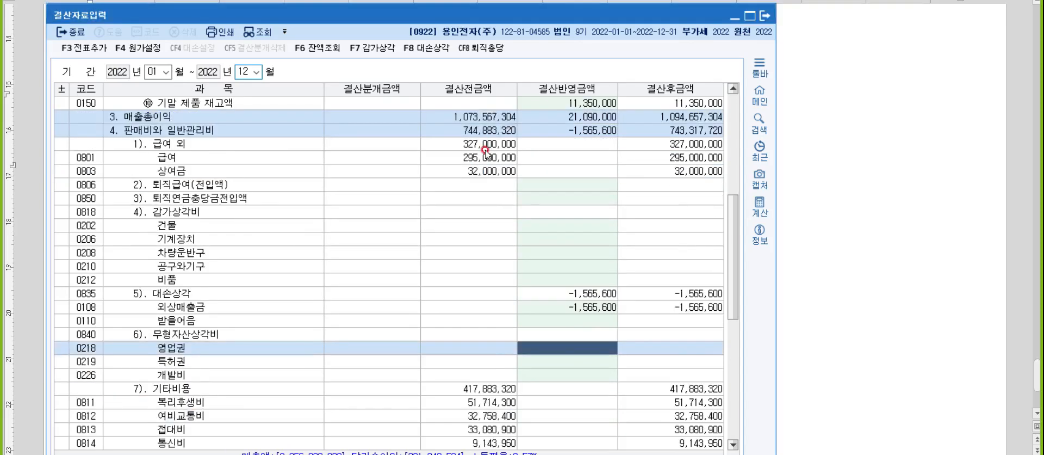
pyautogui.write('4000000')
pyautogui.press('Return')
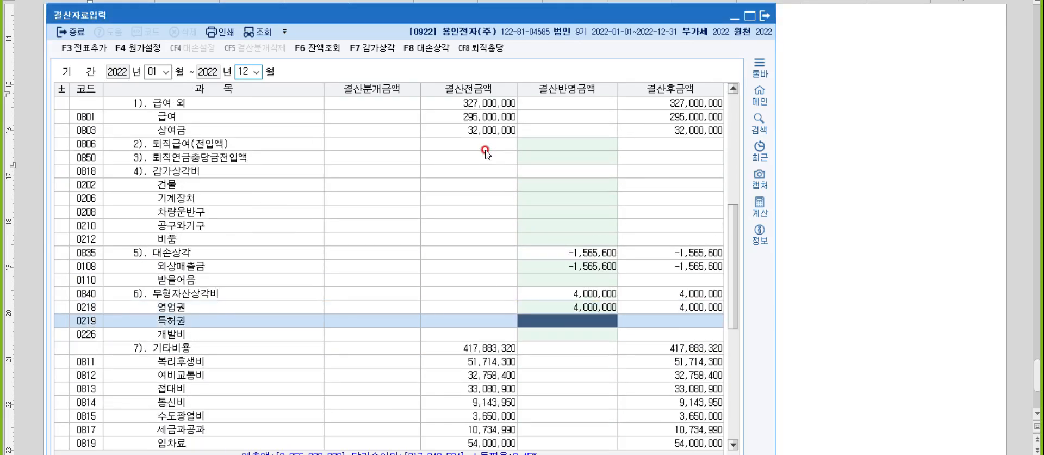
# - Generate closing entries with 전표추가, decline regenerating them, and exit the screen
pyautogui.click(102, 53)
pyautogui.click(430, 269)
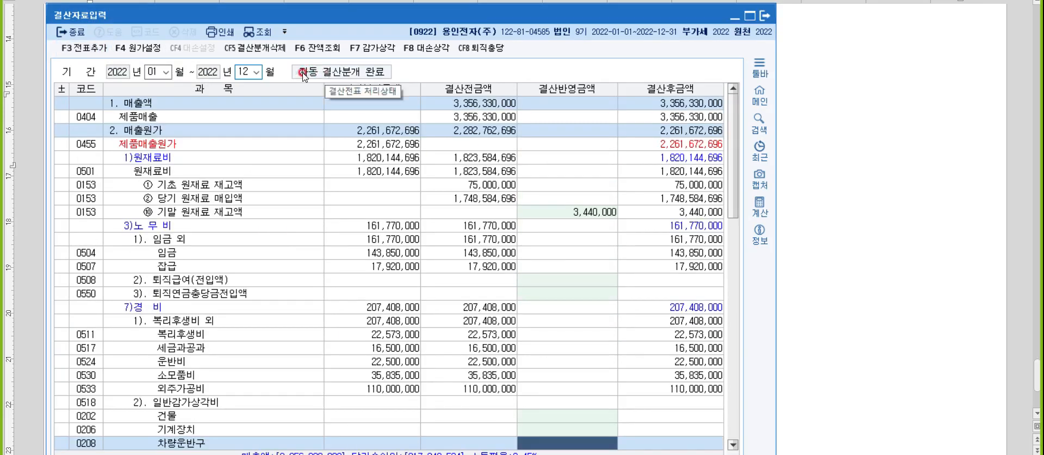
pyautogui.click(82, 48)
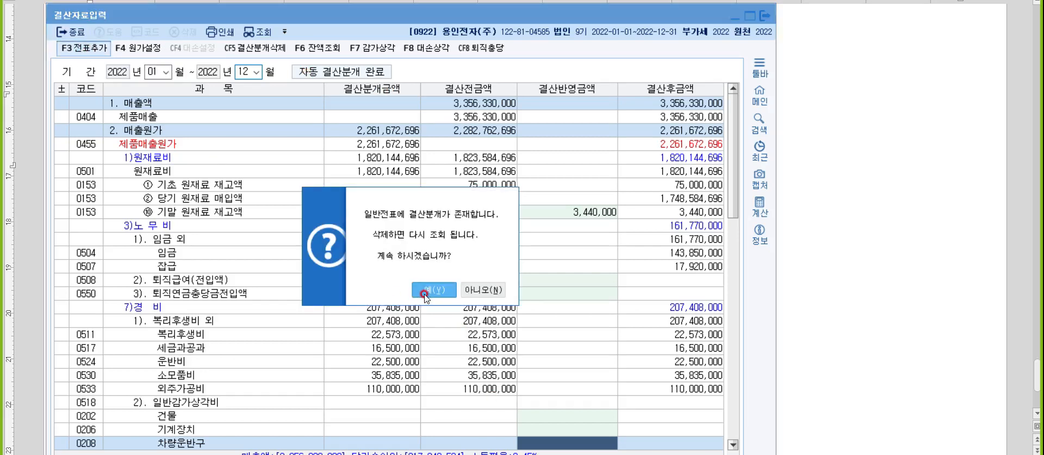
pyautogui.click(472, 290)
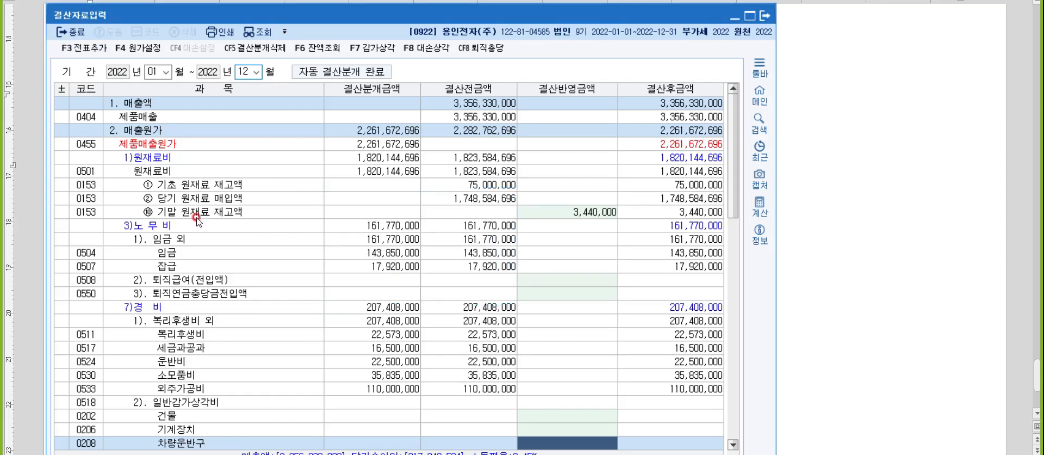
pyautogui.click(65, 33)
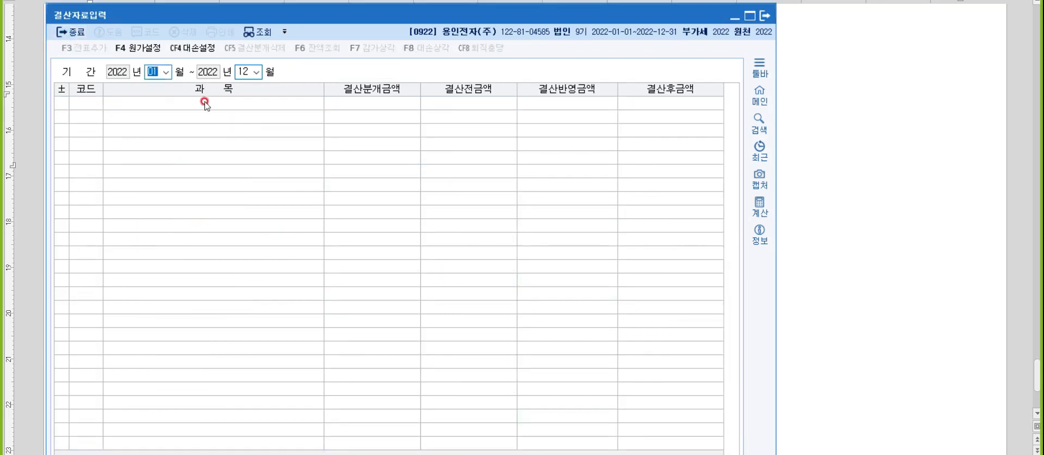
# - Close 결산자료입력 and type the heading '문제5. 원천징수' below the 영업권 line
pyautogui.click(57, 33)
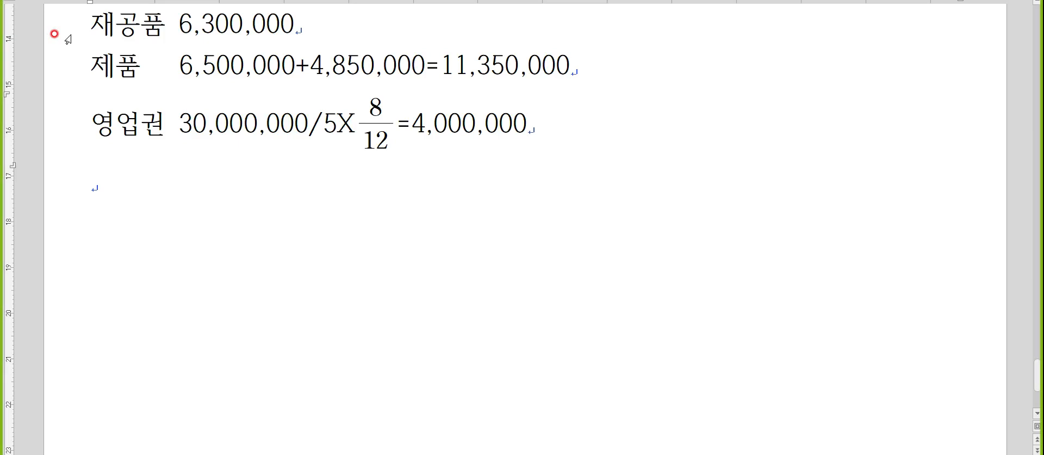
pyautogui.click(126, 187)
pyautogui.write('an')
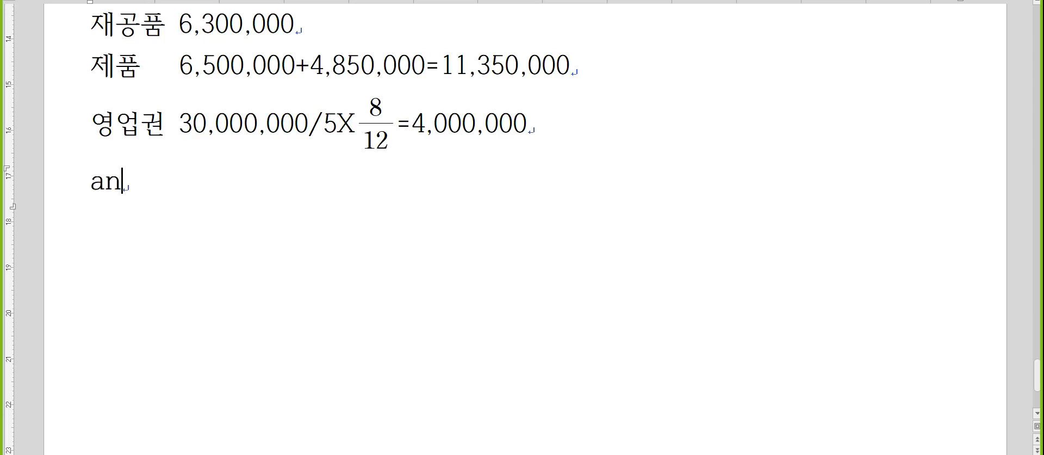
pyautogui.press('BackSpace')
pyautogui.press('BackSpace')
pyautogui.write('문제5')
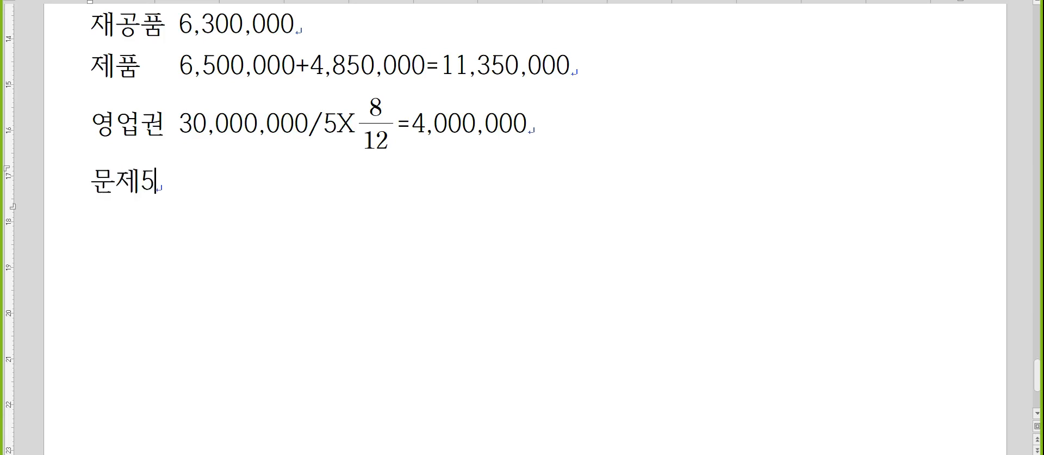
pyautogui.write('. 원천징')
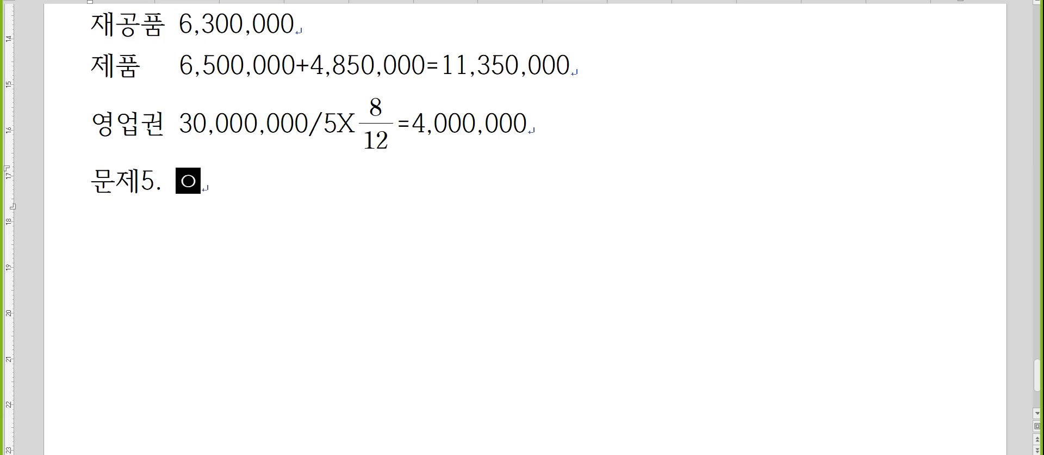
pyautogui.write('수')
pyautogui.press('Return')
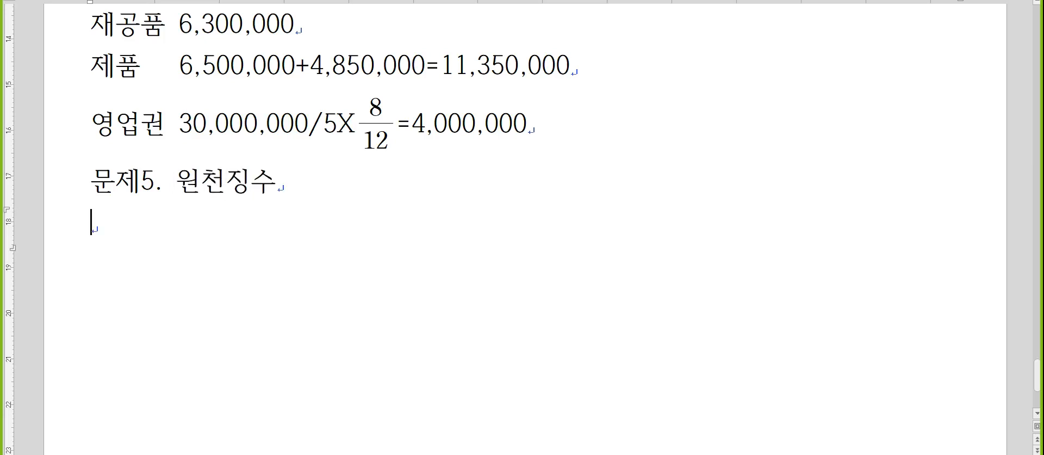
pyautogui.click(129, 186)
pyautogui.hotkey('alt', 'Tab')
pyautogui.press('Tab')
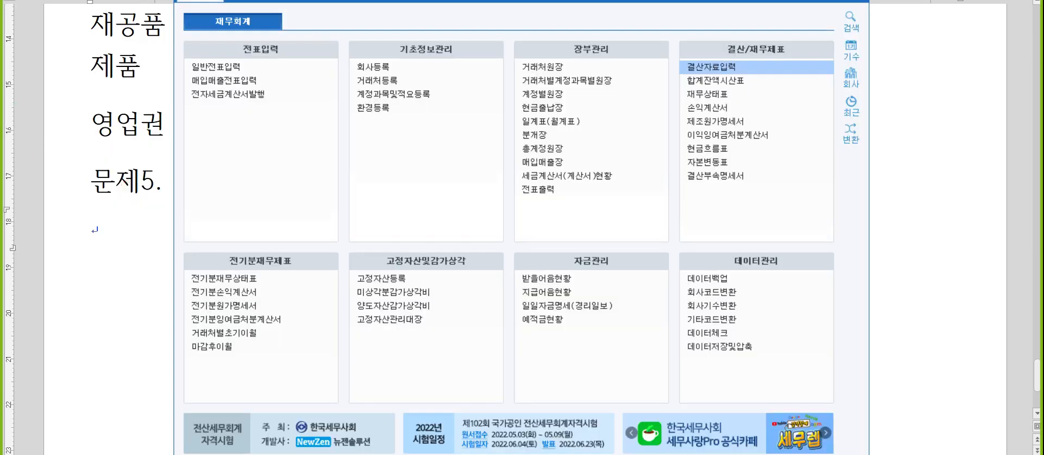
# - Open 급여자료입력 and its 수당공제 registration
pyautogui.click(293, 1)
pyautogui.click(260, 80)
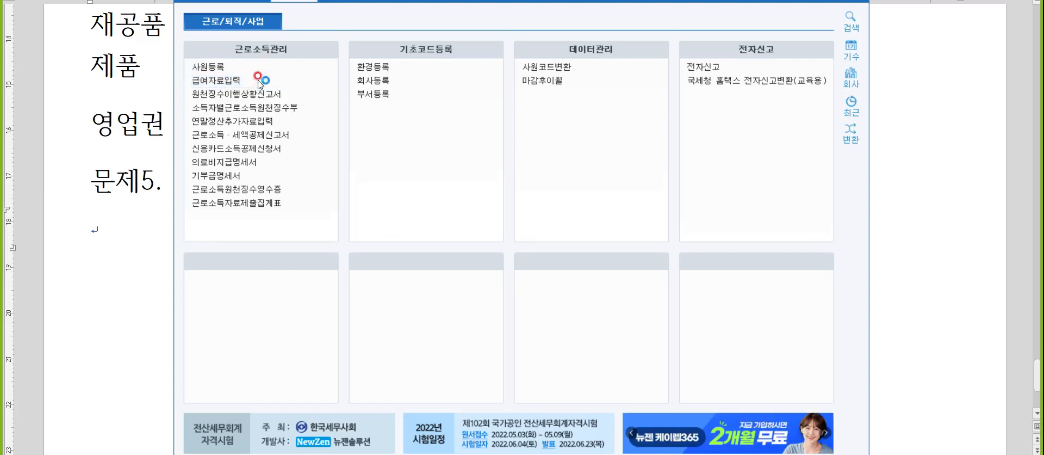
pyautogui.click(251, 76)
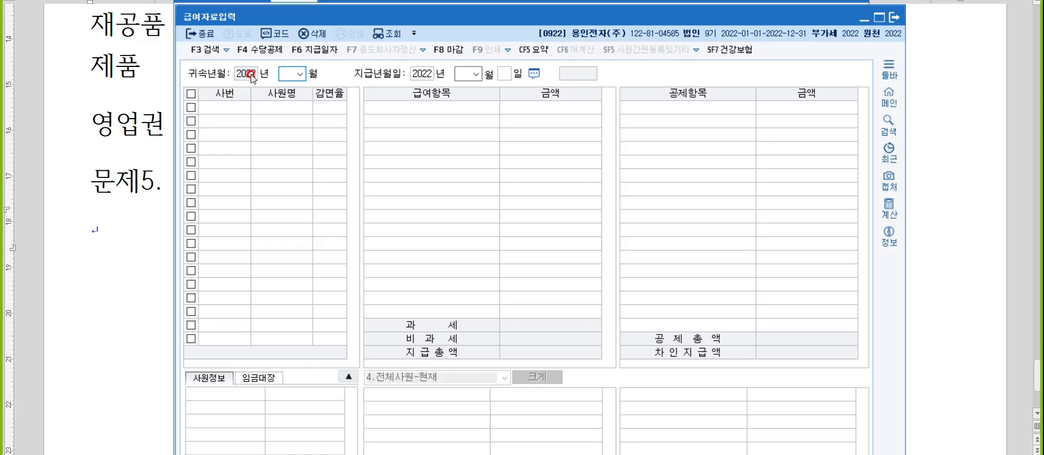
pyautogui.click(257, 52)
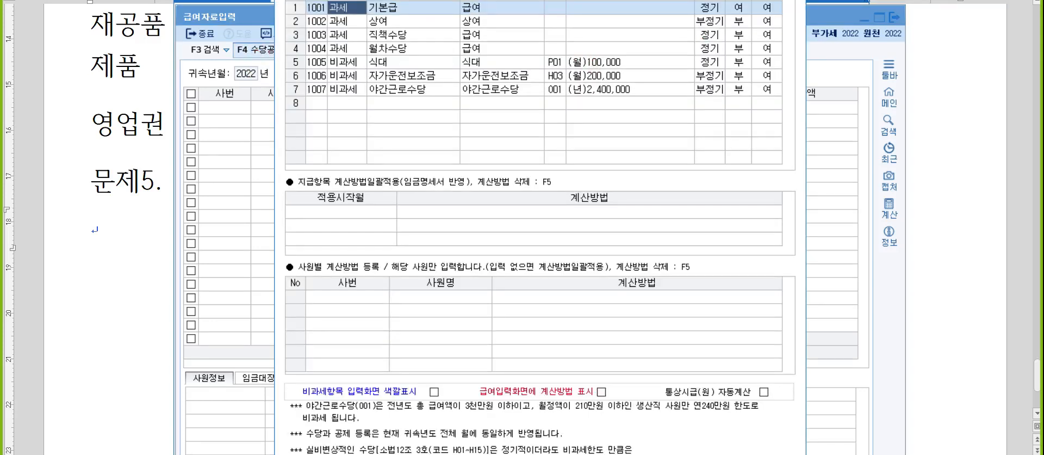
# - Set the last column to 0:부 for the 자가운전보조금 and 야간근로수당 rows
pyautogui.click(770, 8)
pyautogui.press('Down')
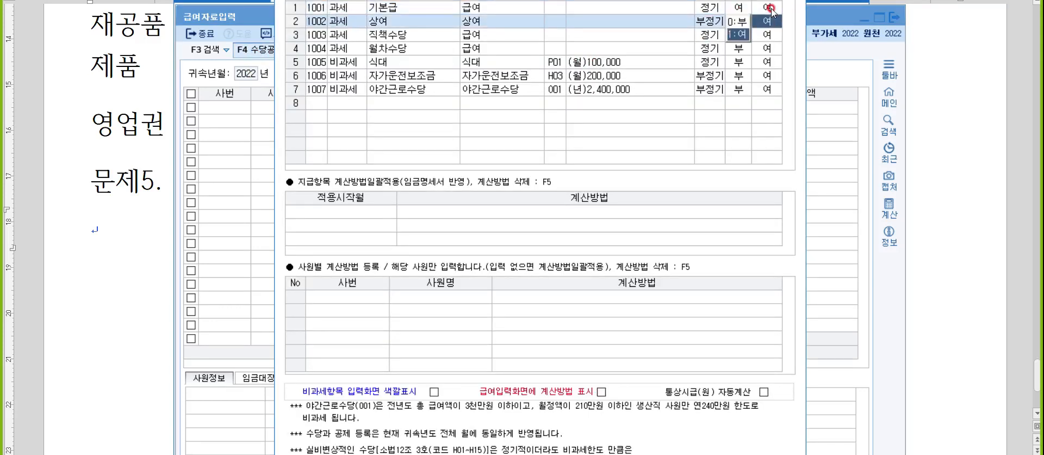
pyautogui.press('0')
pyautogui.press('Return')
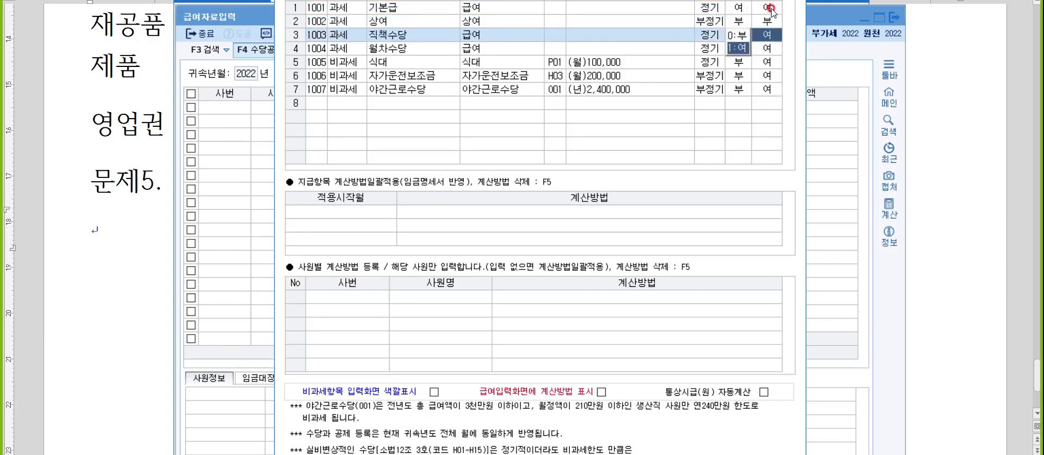
pyautogui.press('Down')
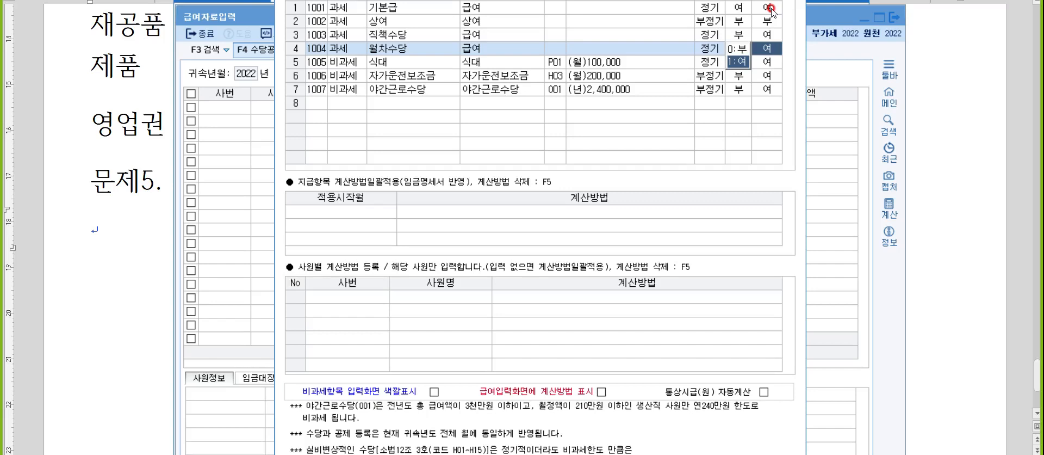
pyautogui.press('0')
pyautogui.press('Return')
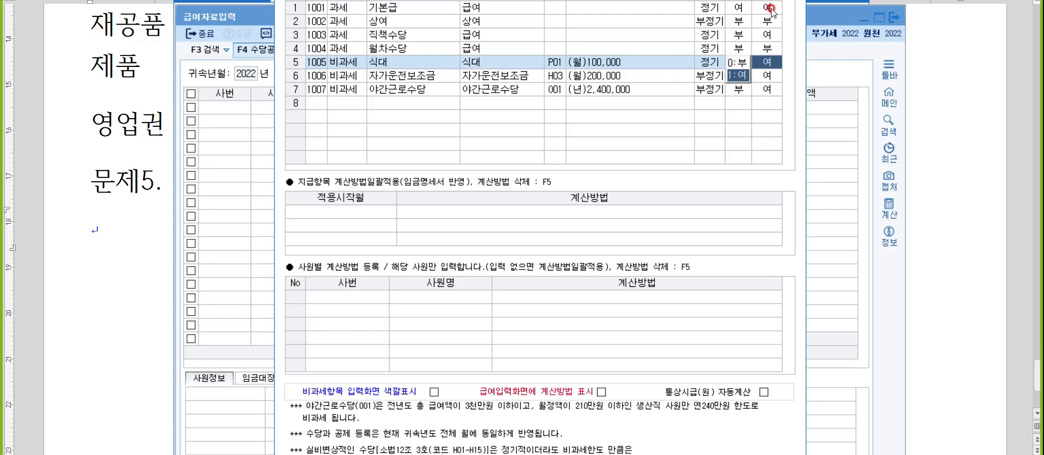
pyautogui.press('Return')
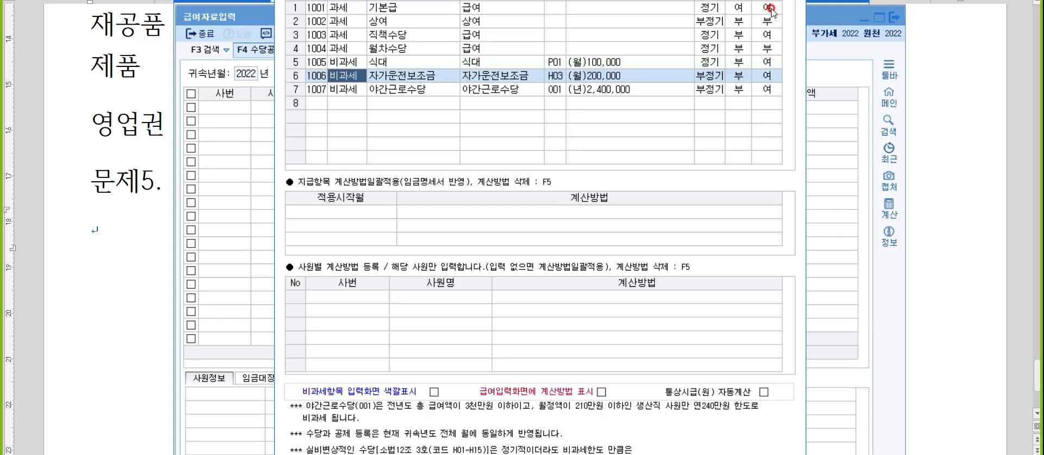
pyautogui.press('Return')
pyautogui.press('Return')
pyautogui.press('Return')
pyautogui.press('Return')
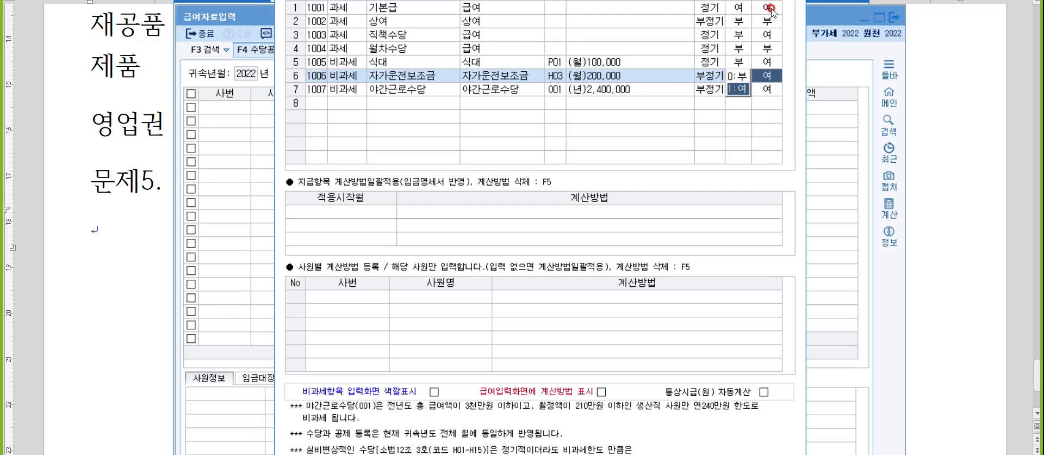
pyautogui.press('Return')
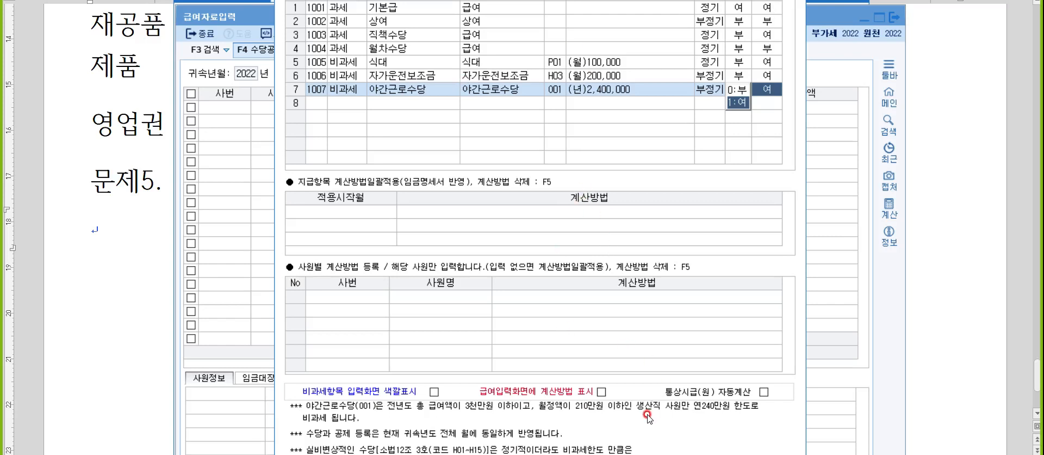
pyautogui.click(735, 91)
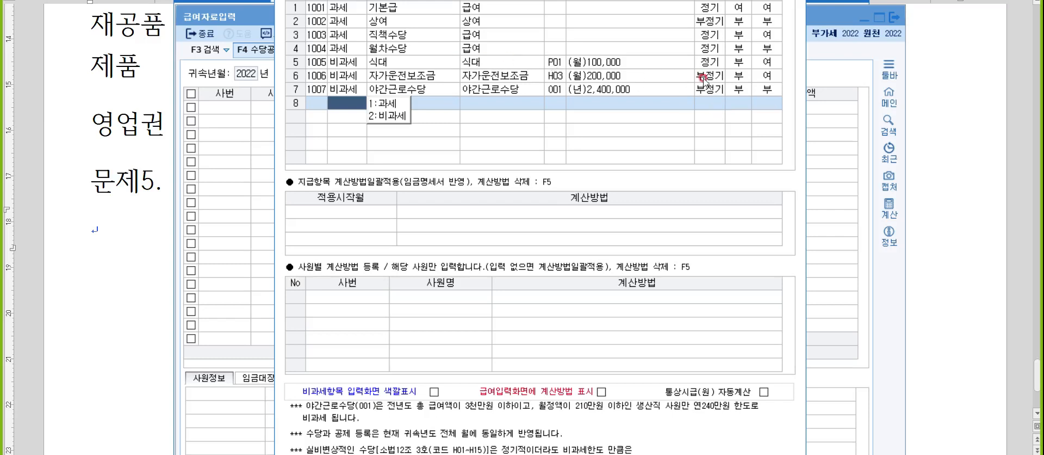
# - Add 연장수당 as a new taxable allowance in row 8
pyautogui.click(401, 103)
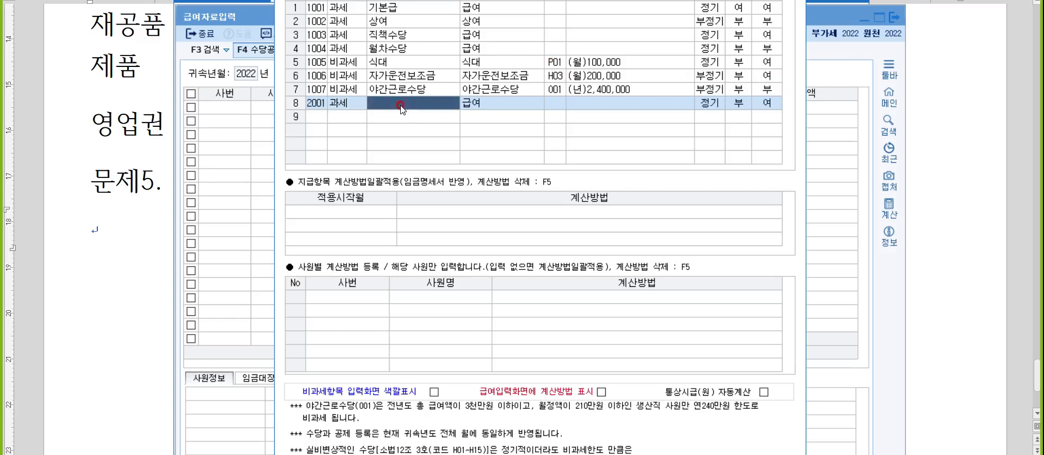
pyautogui.write('연장수당')
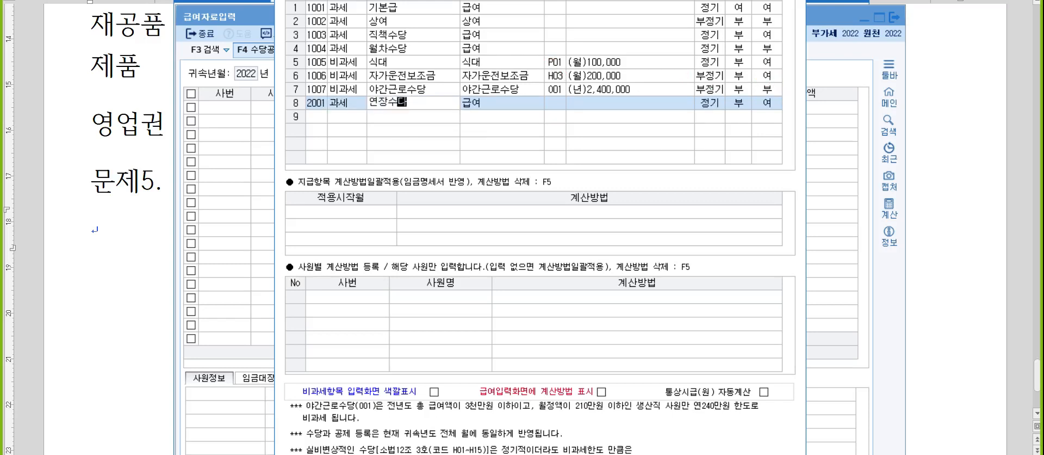
pyautogui.press('Return')
pyautogui.press('Return')
pyautogui.press('Return')
pyautogui.press('Return')
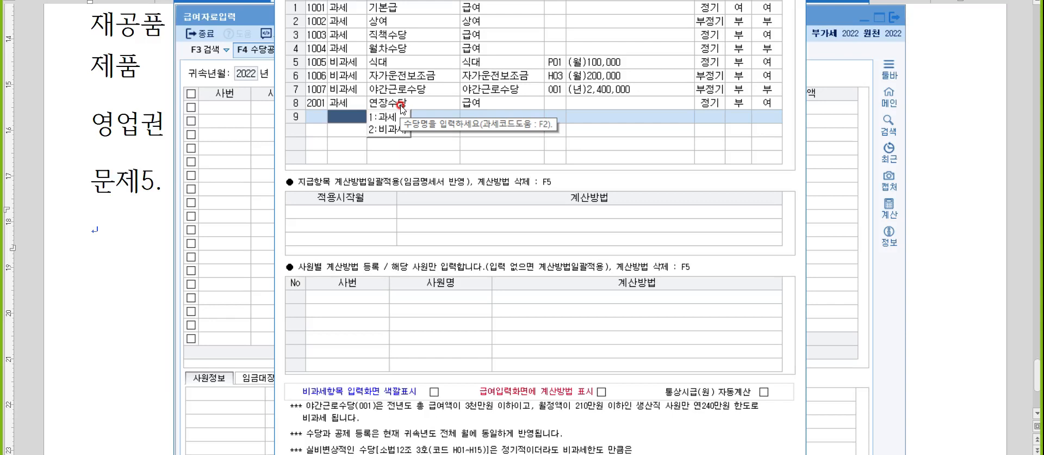
# - Add 연구보조비 as a non-taxable allowance with code H10, then close the registration
pyautogui.write('2')
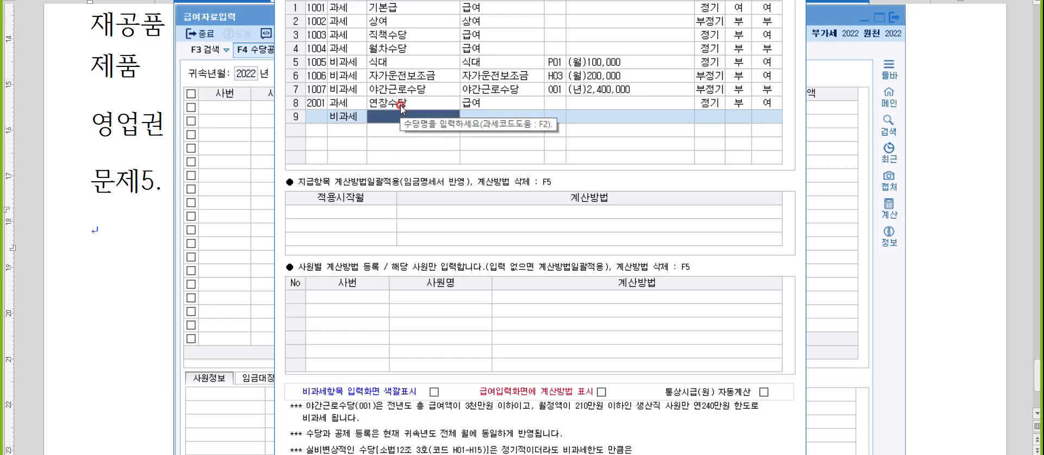
pyautogui.write('연구보조비')
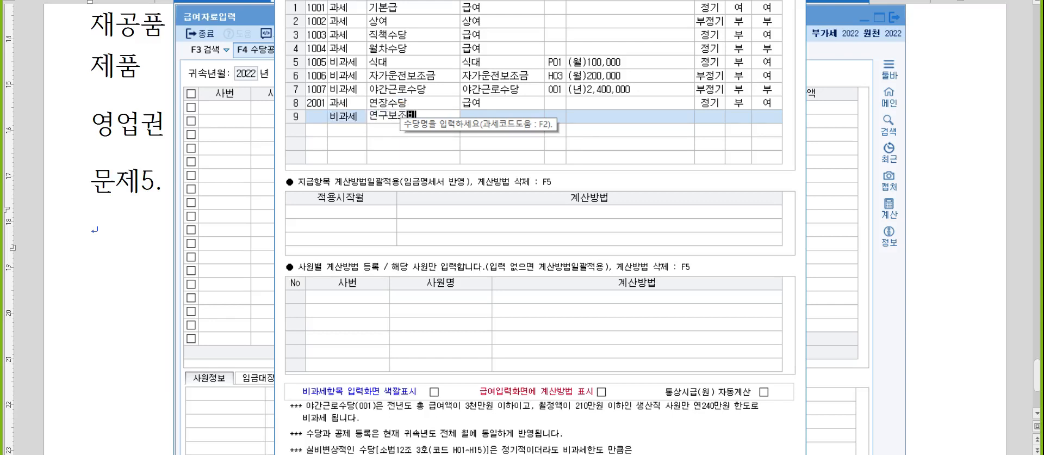
pyautogui.press('Return')
pyautogui.press('F2')
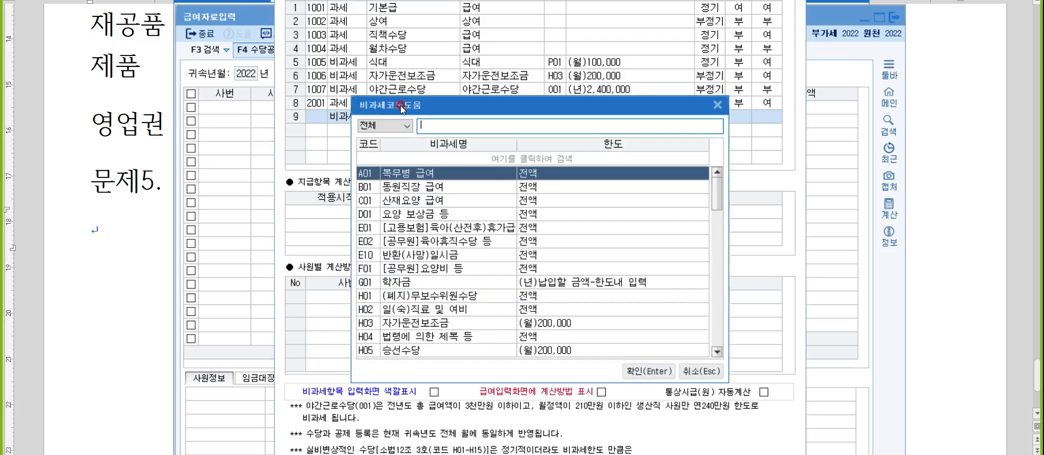
pyautogui.write('연귀')
pyautogui.press('Down')
pyautogui.press('Down')
pyautogui.press('Down')
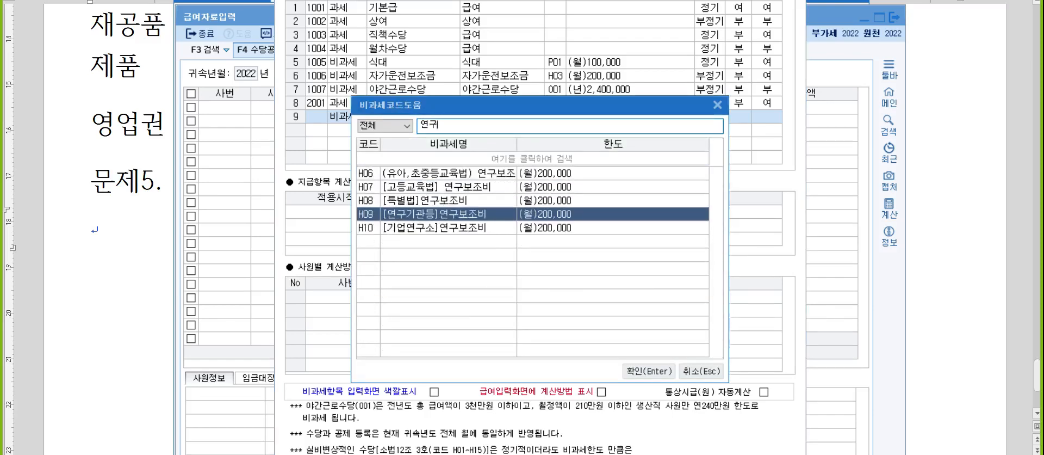
pyautogui.write('ㅣㅣ')
pyautogui.press('Down')
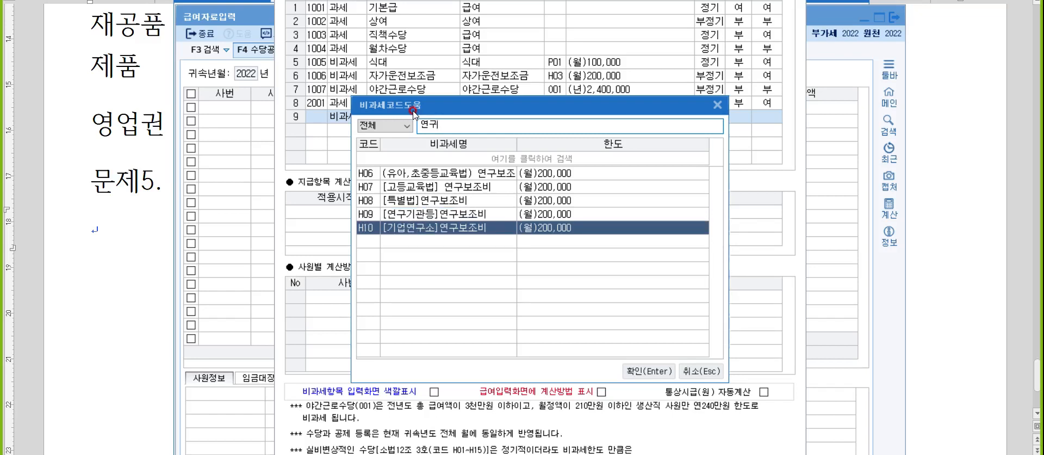
pyautogui.press('Return')
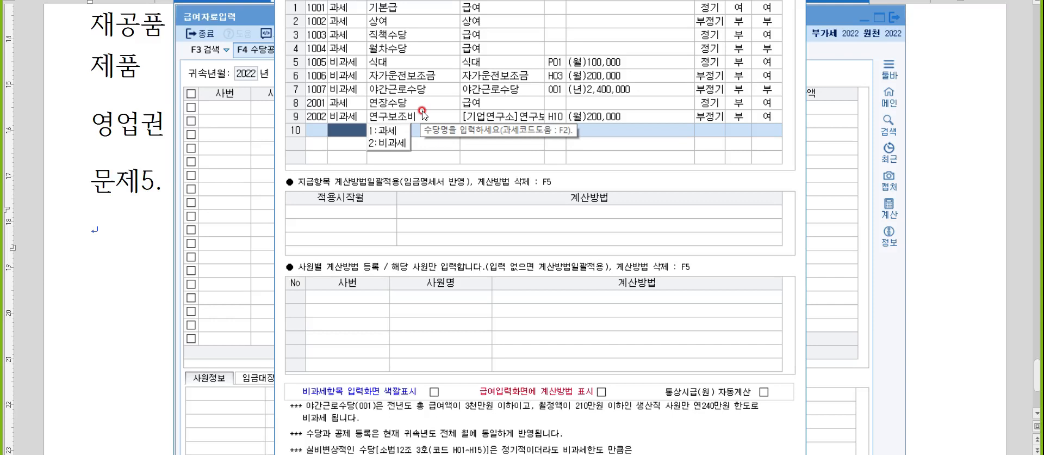
pyautogui.press('Escape')
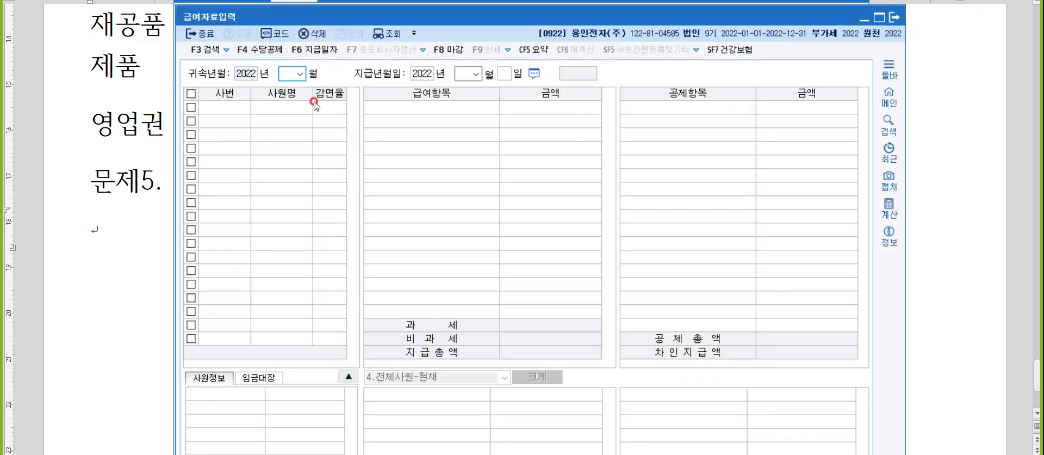
# - Set 귀속년월 to 09 and 지급년월일 to 2022-10-10, then select employee 101
pyautogui.write('09')
pyautogui.press('Return')
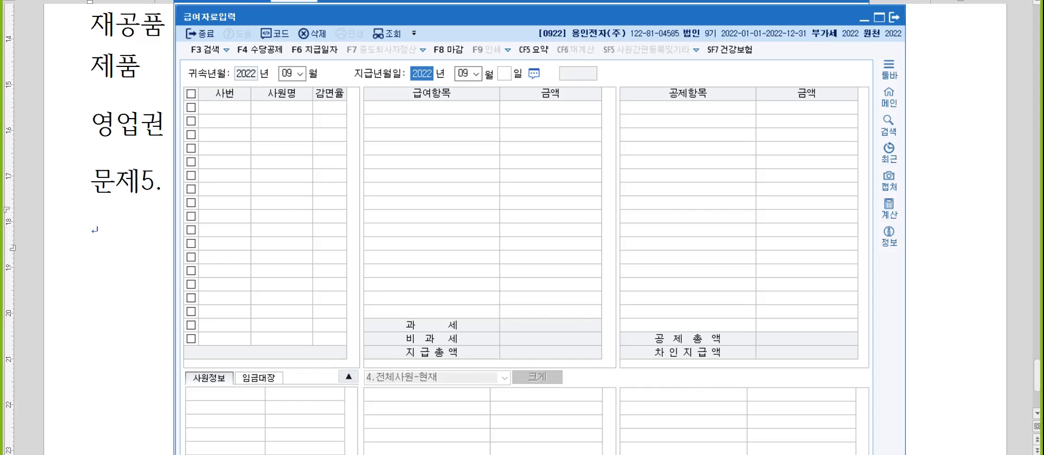
pyautogui.press('Return')
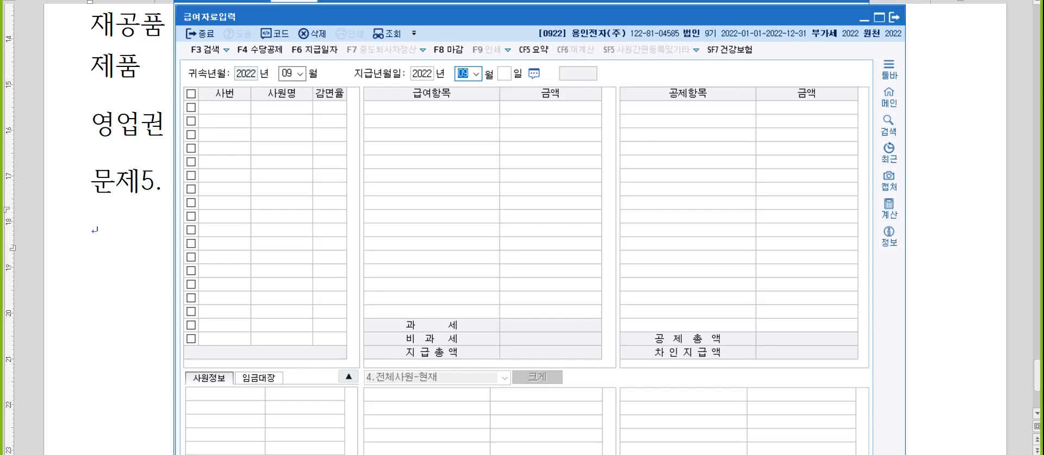
pyautogui.write('101')
pyautogui.write('0')
pyautogui.press('Return')
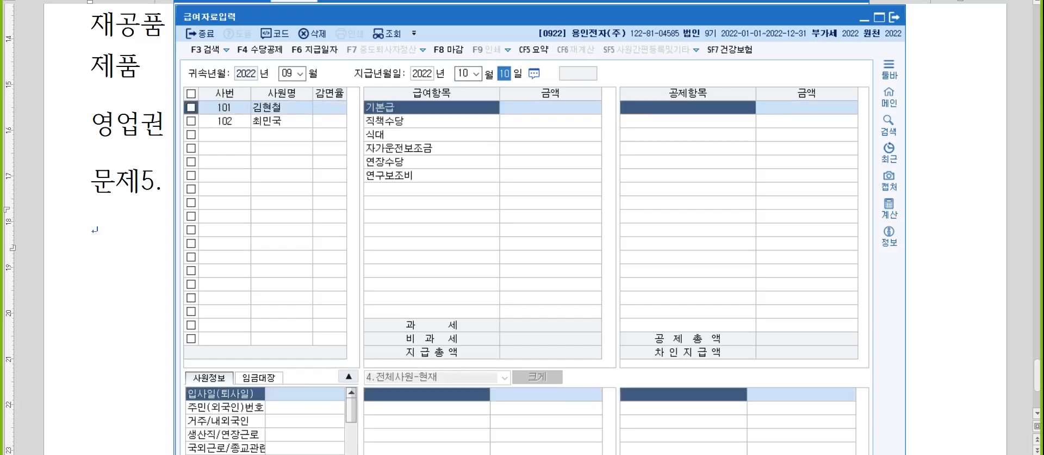
pyautogui.click(314, 101)
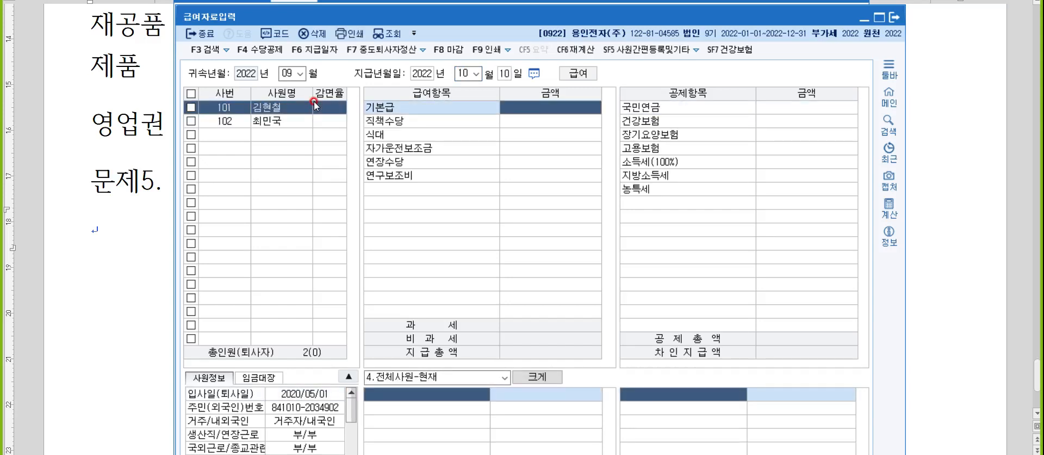
# - Enter 기본급 2,500,000 and 직책수당 300,000
pyautogui.write('2500000')
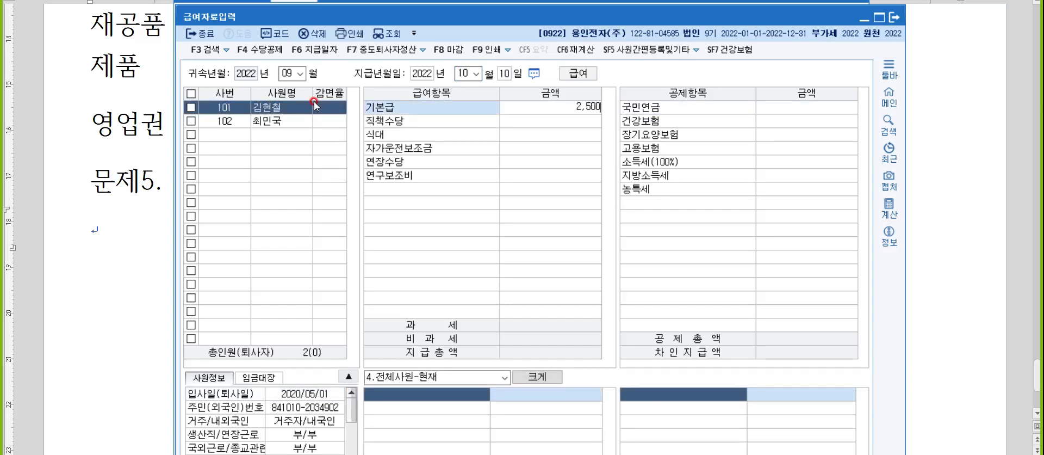
pyautogui.press('Return')
pyautogui.write('1')
pyautogui.press('BackSpace')
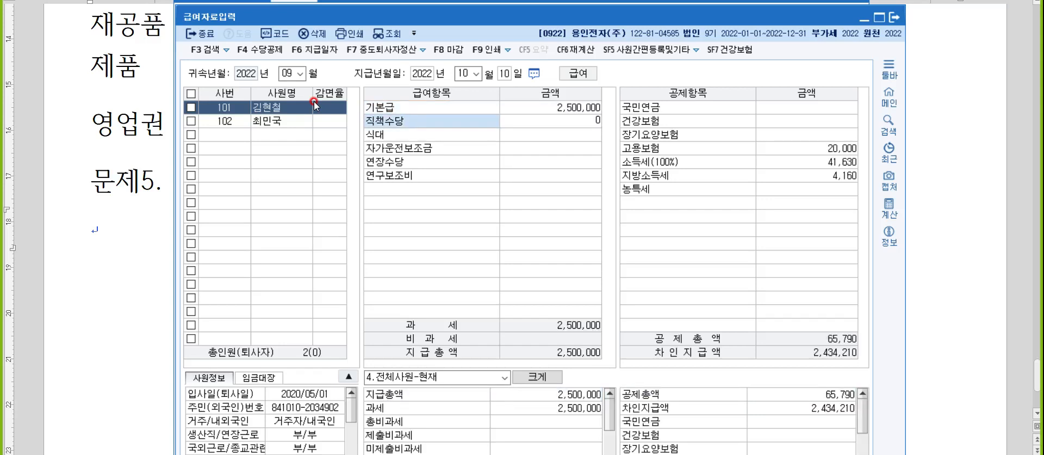
pyautogui.write('300')
pyautogui.press('Return')
pyautogui.press('Up')
pyautogui.write('300000')
pyautogui.press('Return')
# - Enter 식대 150,000, 자가운전보조금 300,000, 연장수당 200,000 and 연구보조비 300,000
pyautogui.write('1500000')
pyautogui.press('Return')
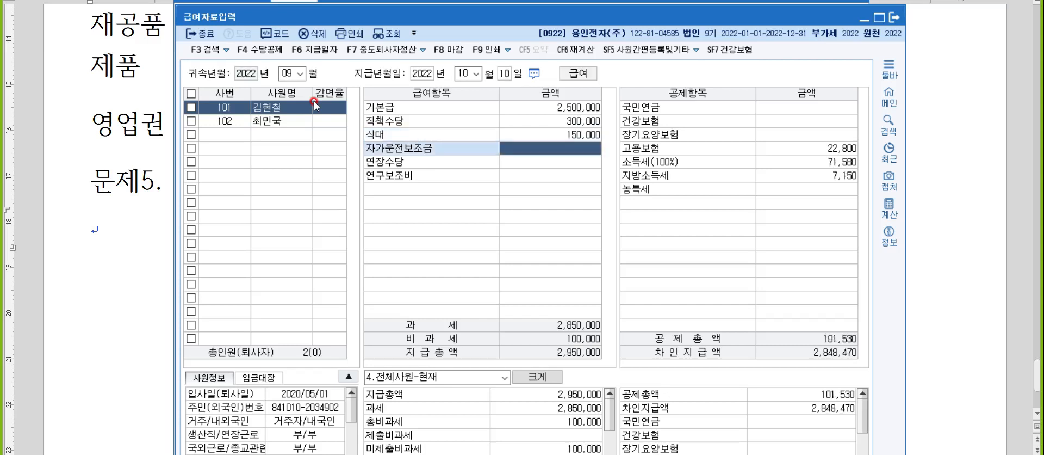
pyautogui.write('3000000')
pyautogui.press('Return')
pyautogui.write('2')
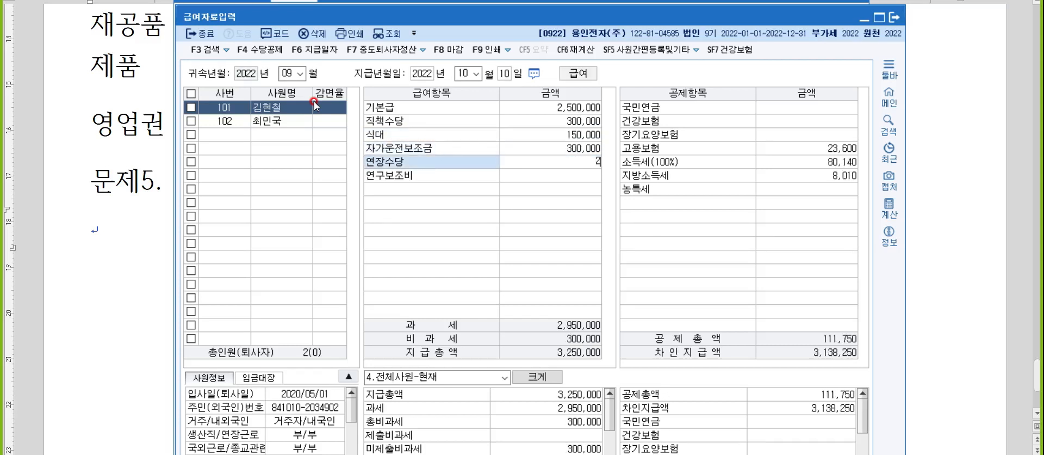
pyautogui.write('00,000')
pyautogui.press('Return')
pyautogui.write('300000')
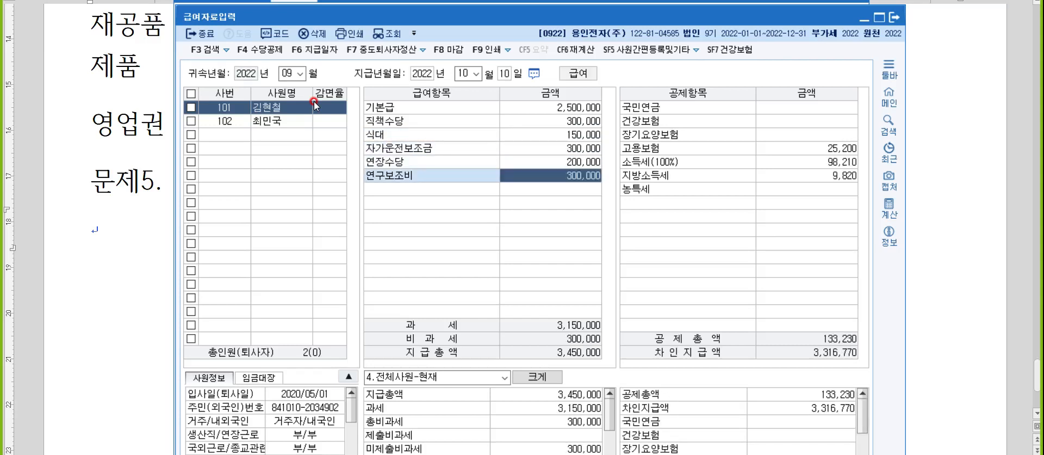
pyautogui.press('Return')
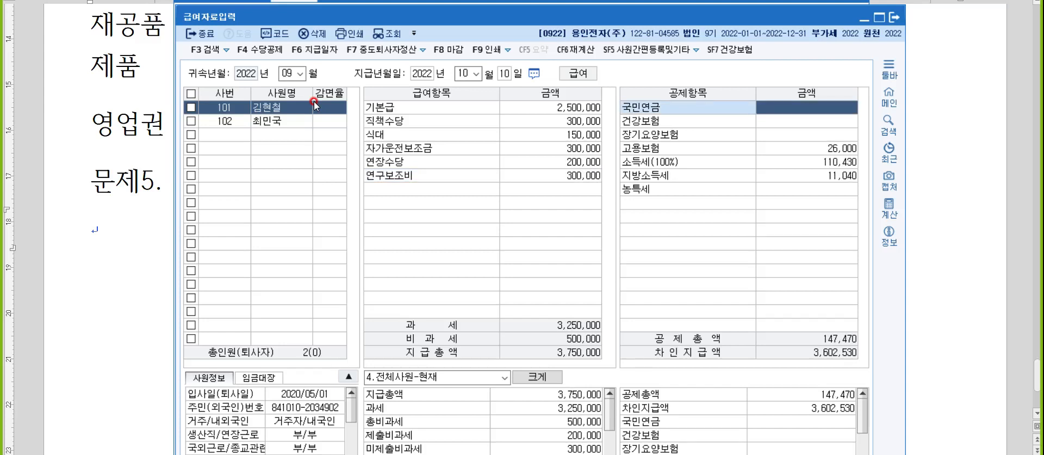
# - Enter 국민연금 146,250, 건강보험 104,970 and 장기요양보험 10,750, keeping 고용보험 26,000 and income taxes
pyautogui.write('146250')
pyautogui.press('Return')
pyautogui.write('1')
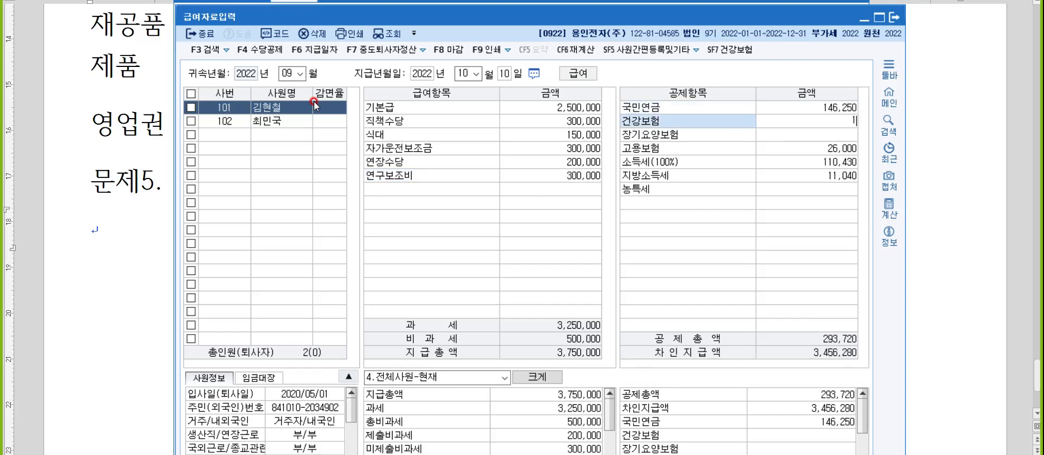
pyautogui.press('BackSpace')
pyautogui.write('0')
pyautogui.press('BackSpace')
pyautogui.write('104970')
pyautogui.press('Return')
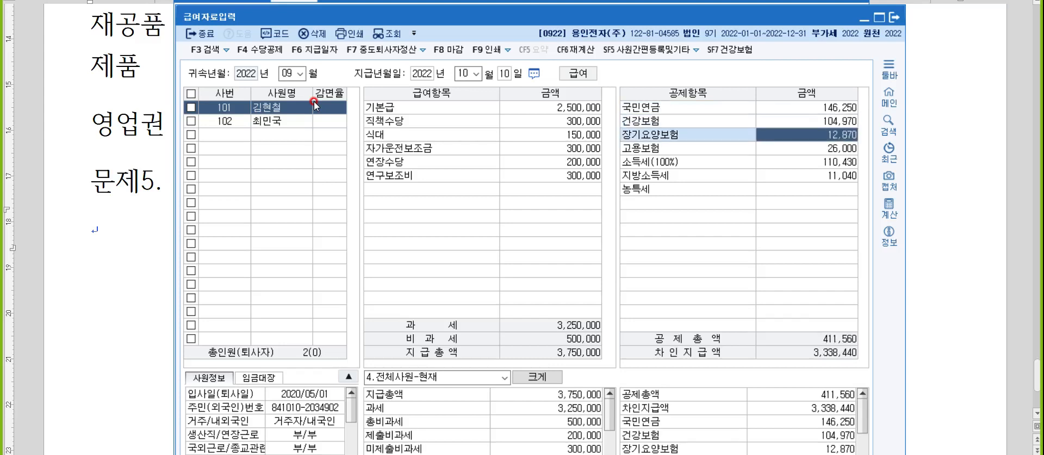
pyautogui.write('10750')
pyautogui.press('Return')
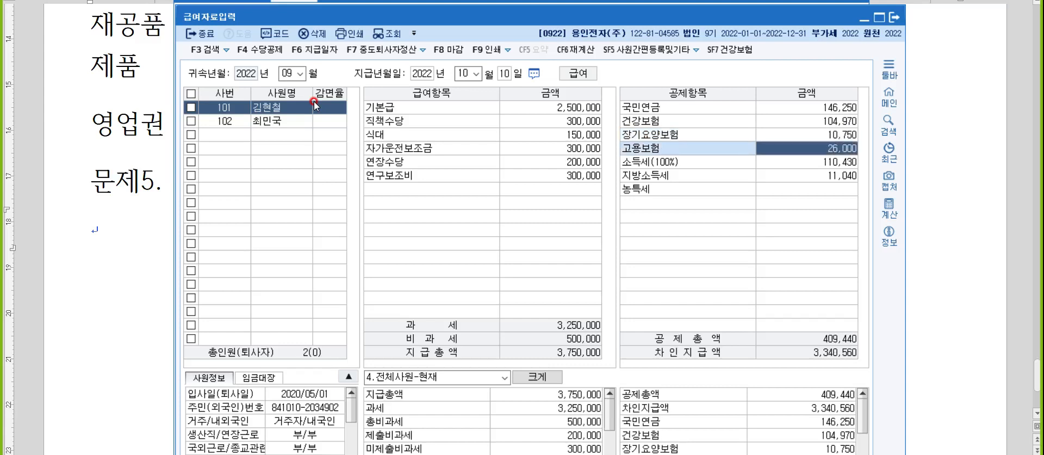
pyautogui.press('Return')
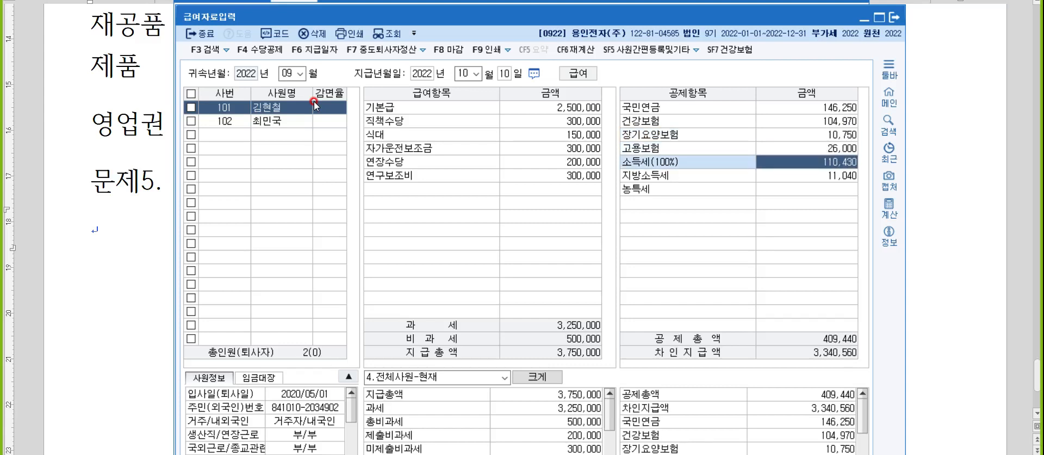
pyautogui.press('Return')
pyautogui.press('Return')
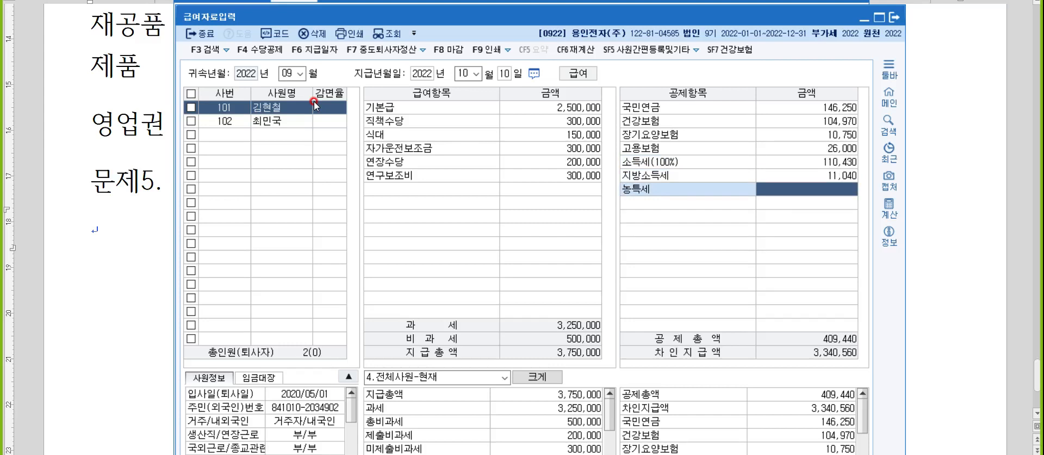
# - Close payroll entry and load the withholding report for 귀속 month 09, payment month 10, regular filing
pyautogui.press('Escape')
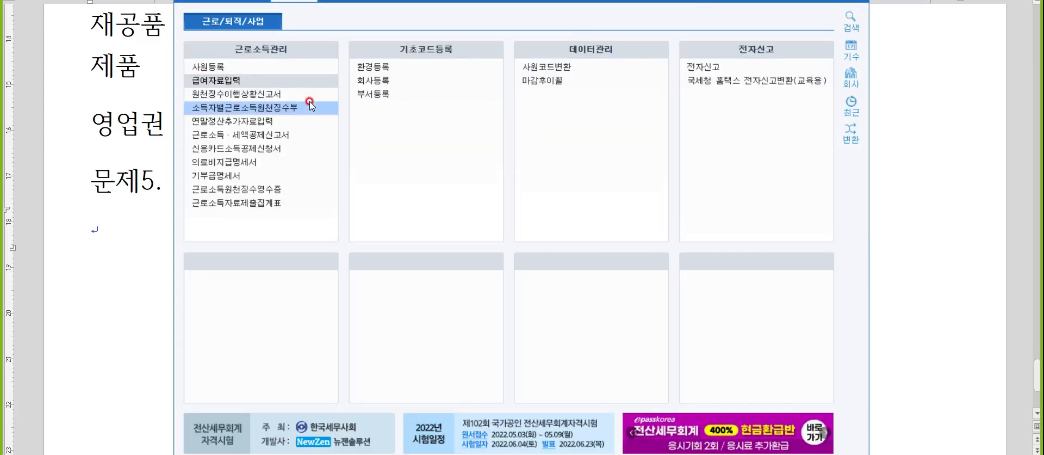
pyautogui.click(268, 100)
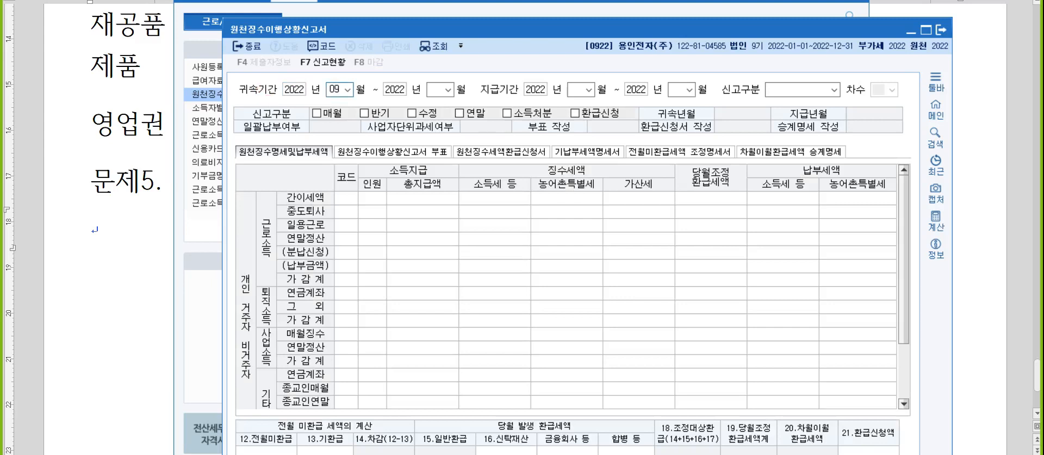
pyautogui.write('09')
pyautogui.press('Return')
pyautogui.write('10')
pyautogui.press('Return')
pyautogui.write('10')
pyautogui.press('Return')
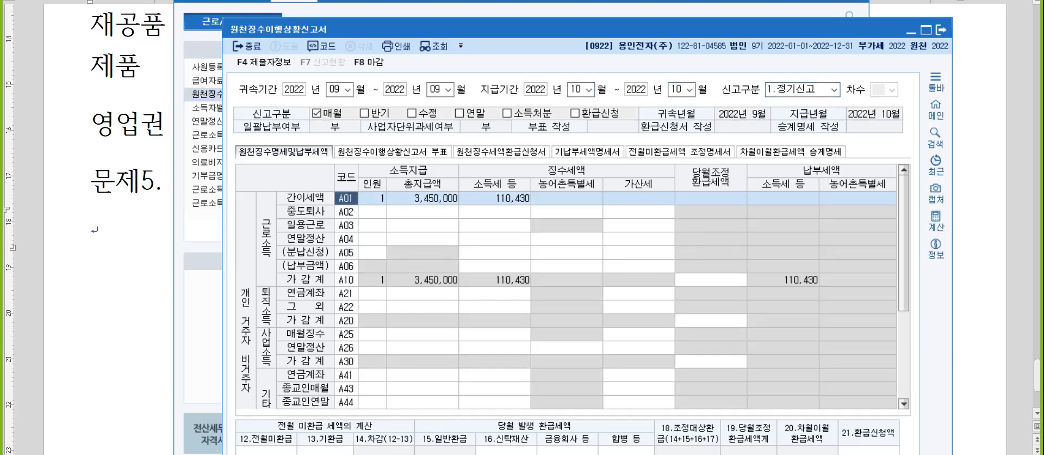
# - Enter 180,000 as 12.전월미환급 tax, leaving 69,570 carried forward, and close the report
pyautogui.scroll(-1, 321, 278)
pyautogui.click(275, 407)
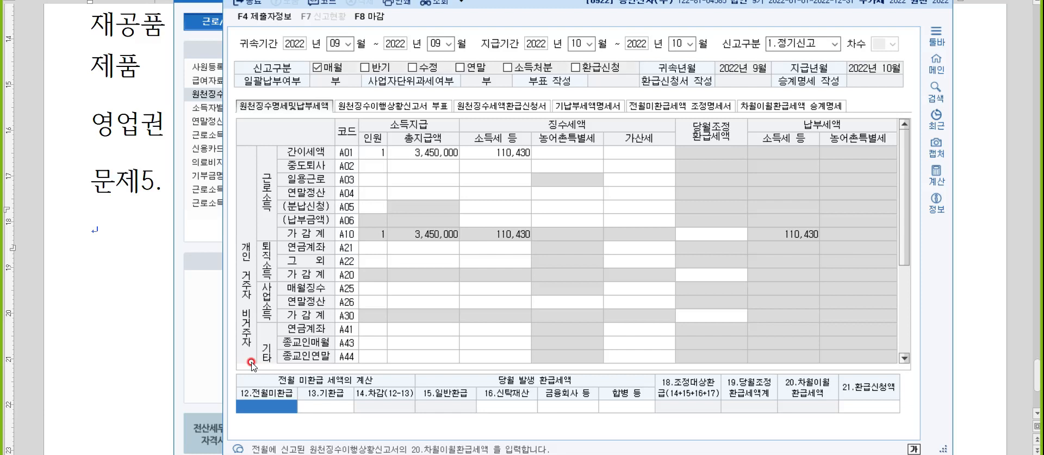
pyautogui.write('1800000')
pyautogui.press('Return')
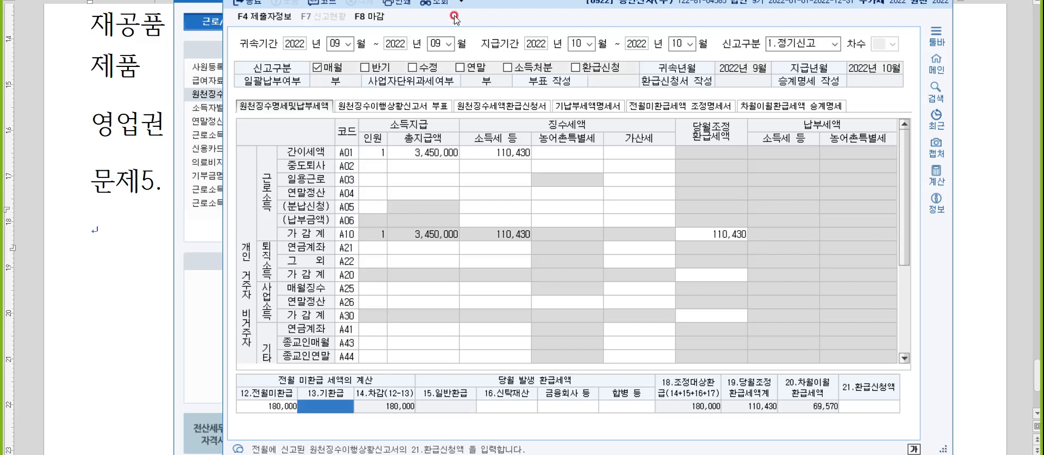
pyautogui.press('Escape')
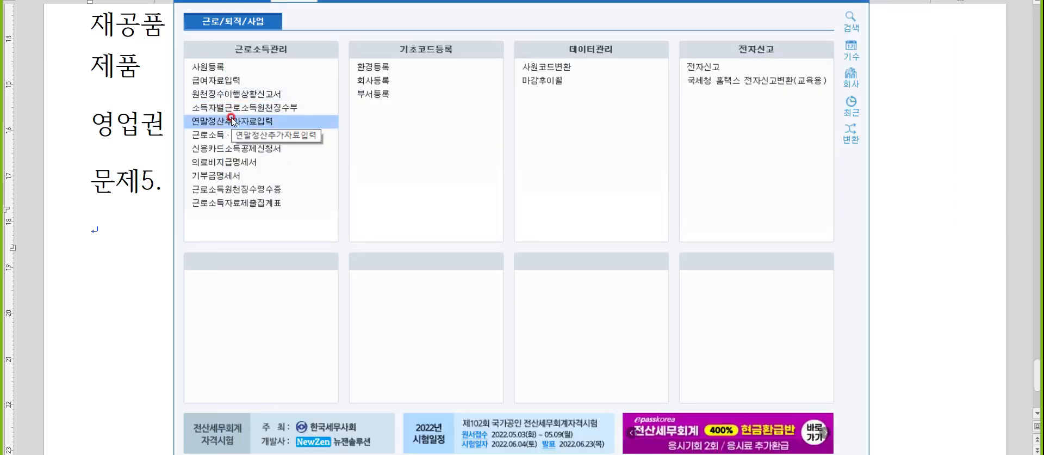
# - Open 연말정산추가자료입력 and load employee 102's settlement record
pyautogui.click(231, 121)
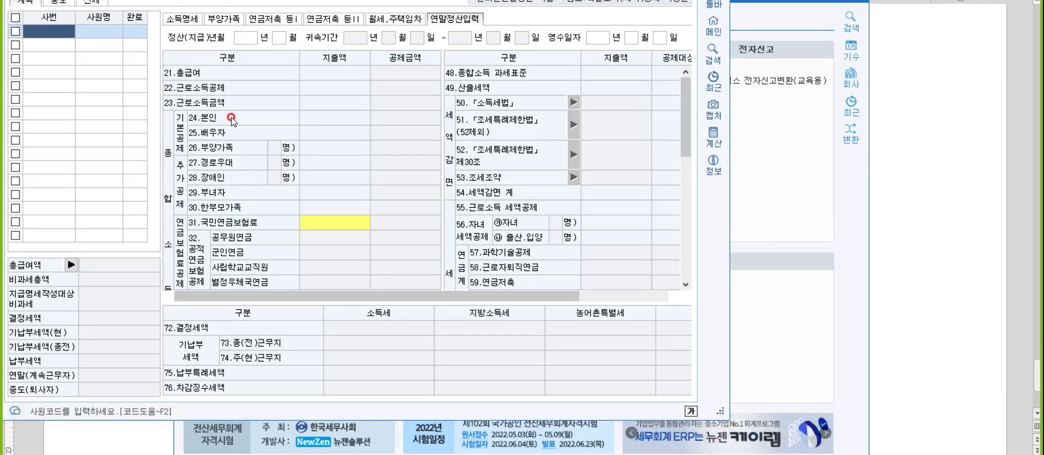
pyautogui.write('102')
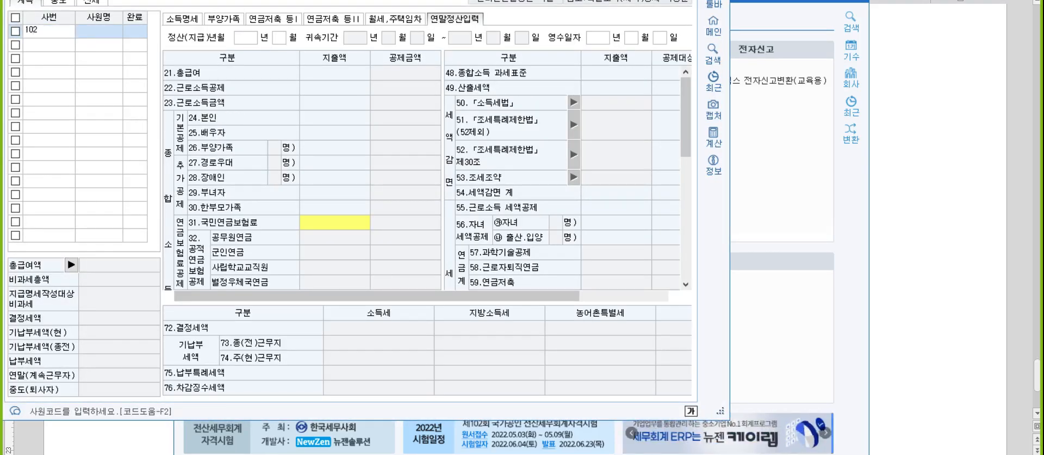
pyautogui.press('Return')
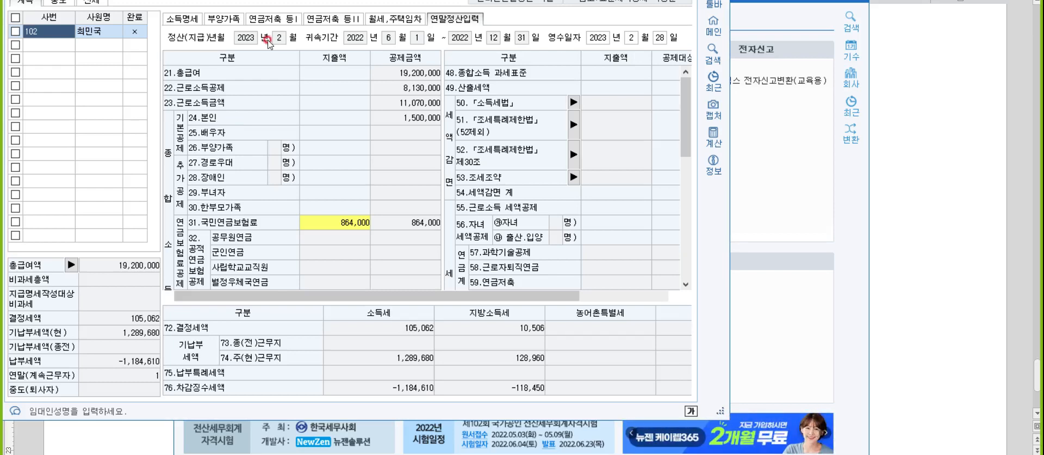
# - On 소득명세, enter former employer (주)안전양회, its registration number, period 2022-01-01 to 2022-05-31, salary 18,000,000, bonus 2,000,000
pyautogui.click(185, 19)
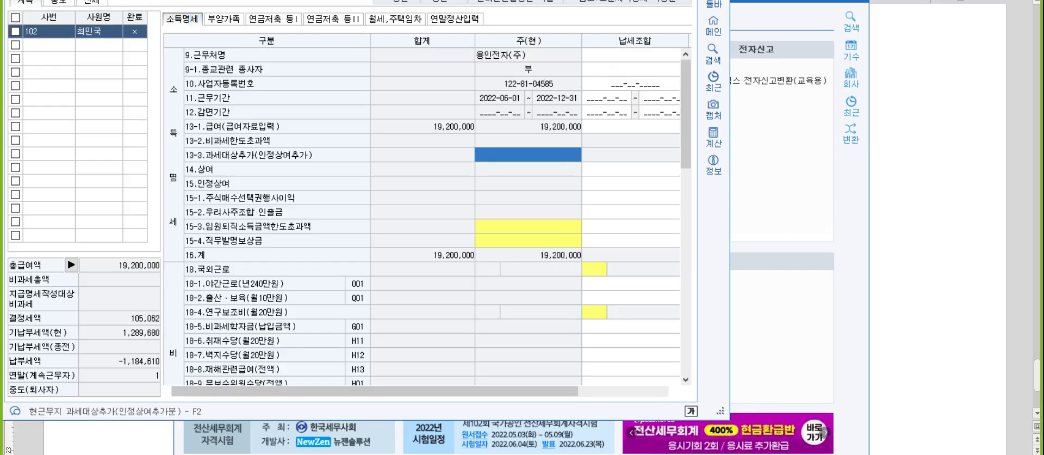
pyautogui.click(688, 1)
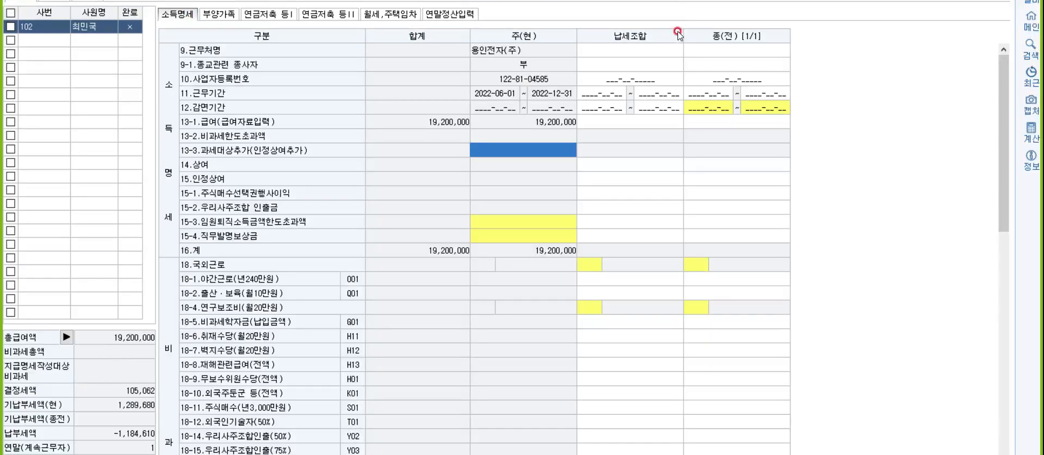
pyautogui.click(704, 55)
pyautogui.click(753, 48)
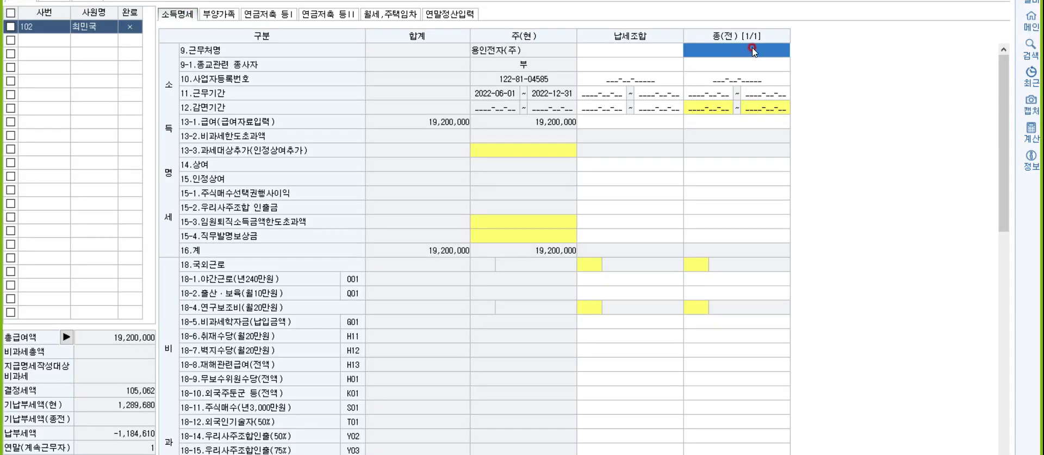
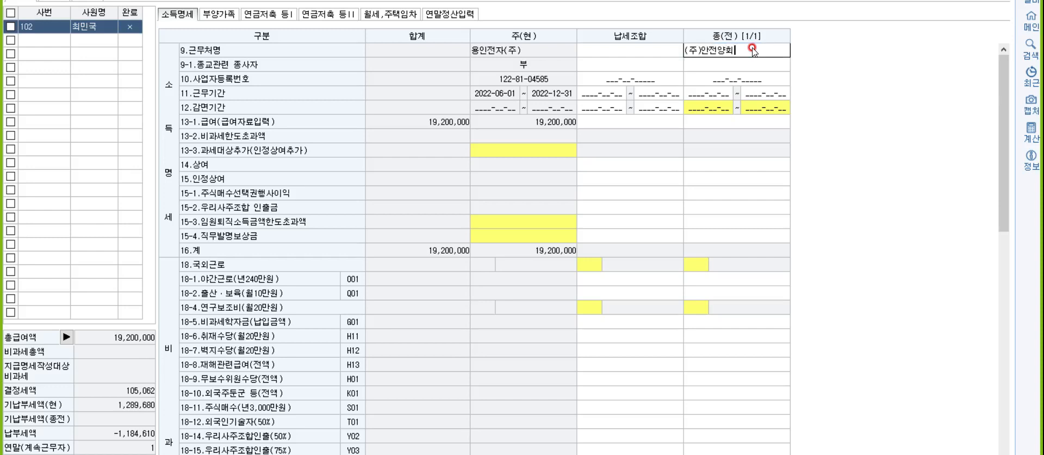
pyautogui.press('Return')
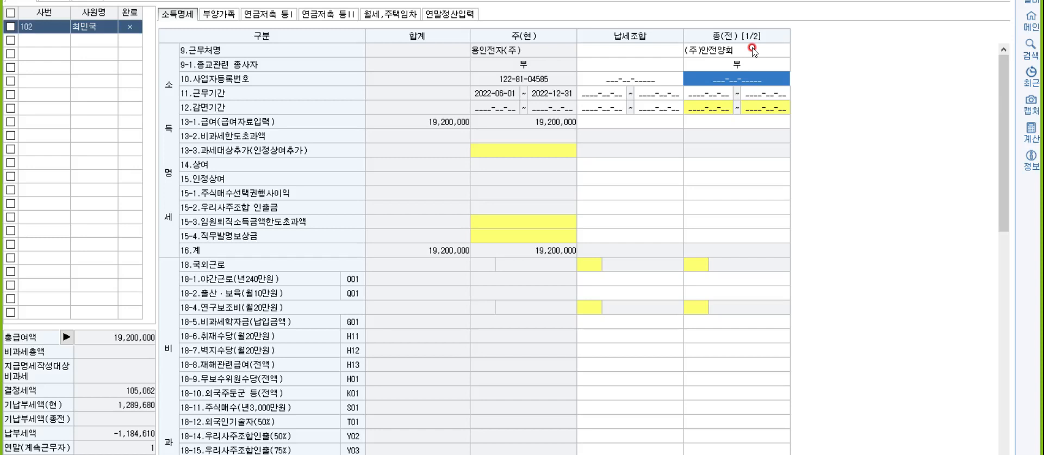
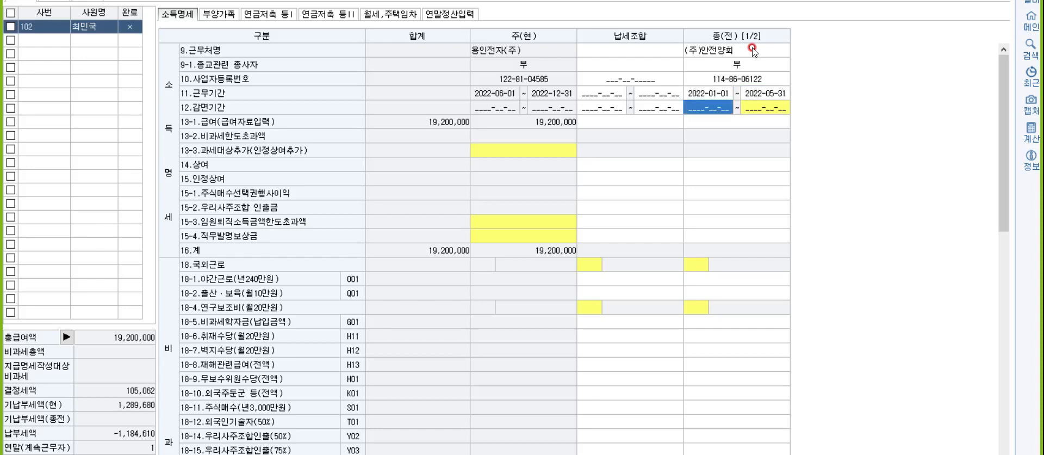
pyautogui.press('Return')
pyautogui.press('Return')
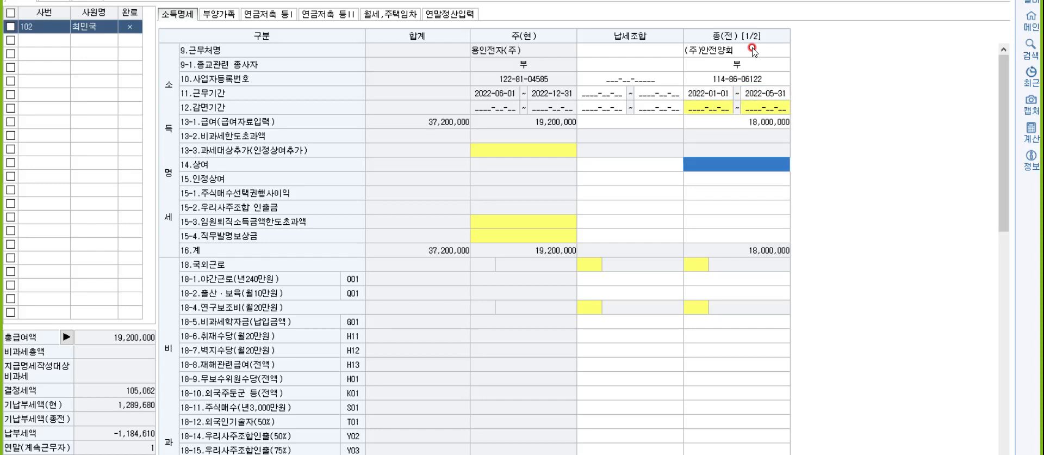
pyautogui.press('Return')
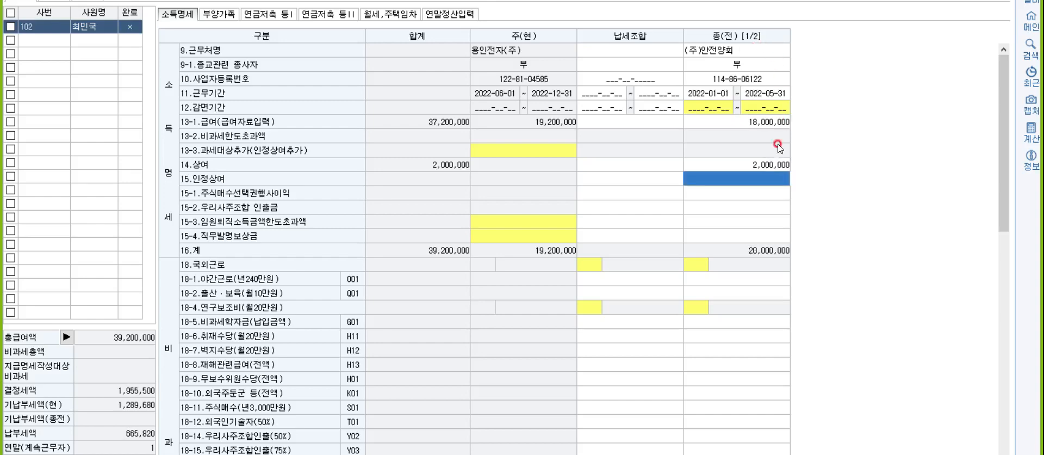
# - Enter former-employer premiums (health 785,000, care 49,600, employment 134,000, pension) and paid taxes 245,876 and 24,587
pyautogui.scroll(-10, 732, 264)
pyautogui.click(723, 275)
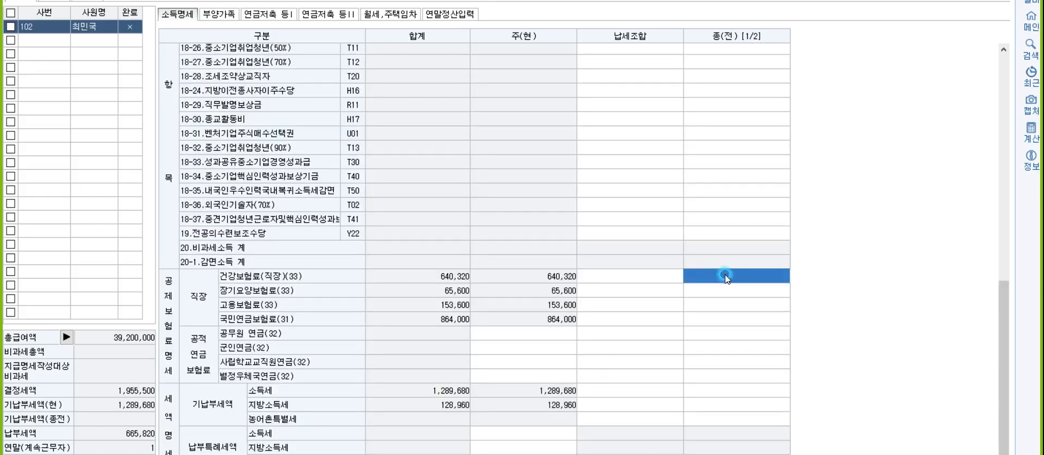
pyautogui.write('7850000')
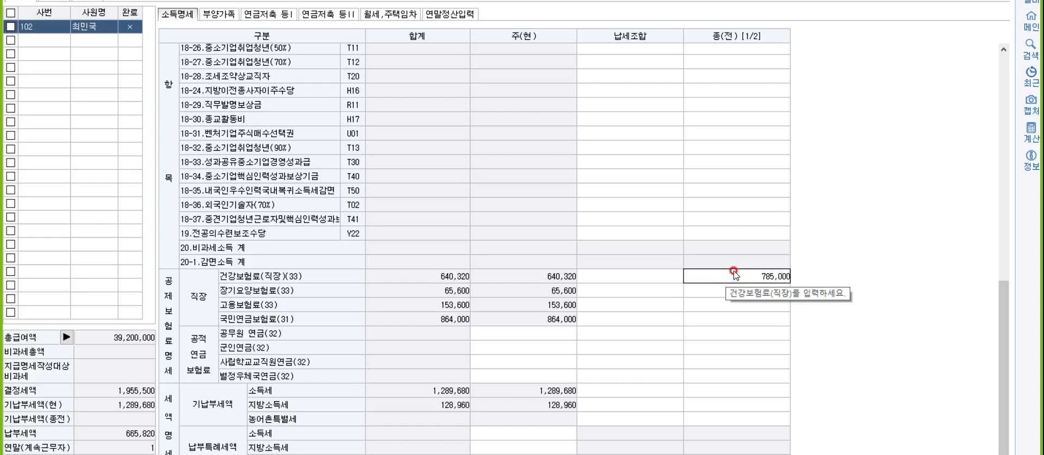
pyautogui.press('Return')
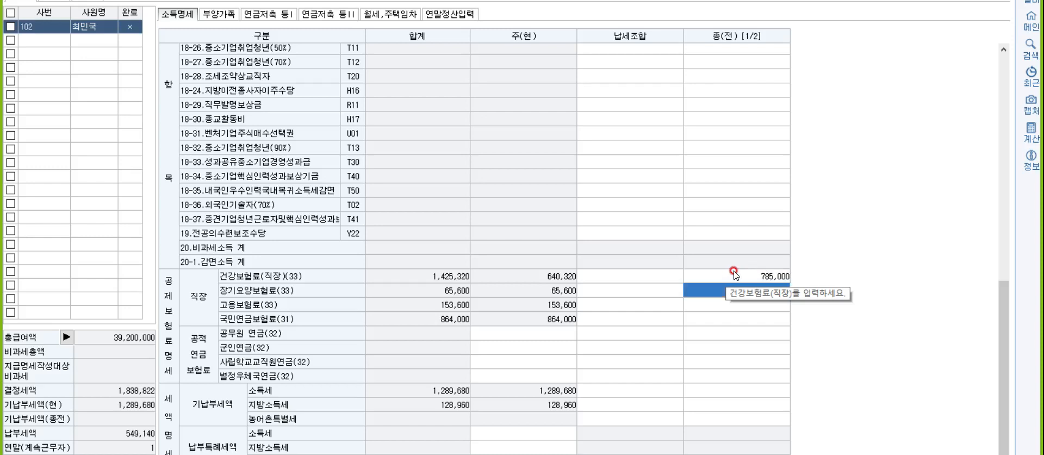
pyautogui.write('49600')
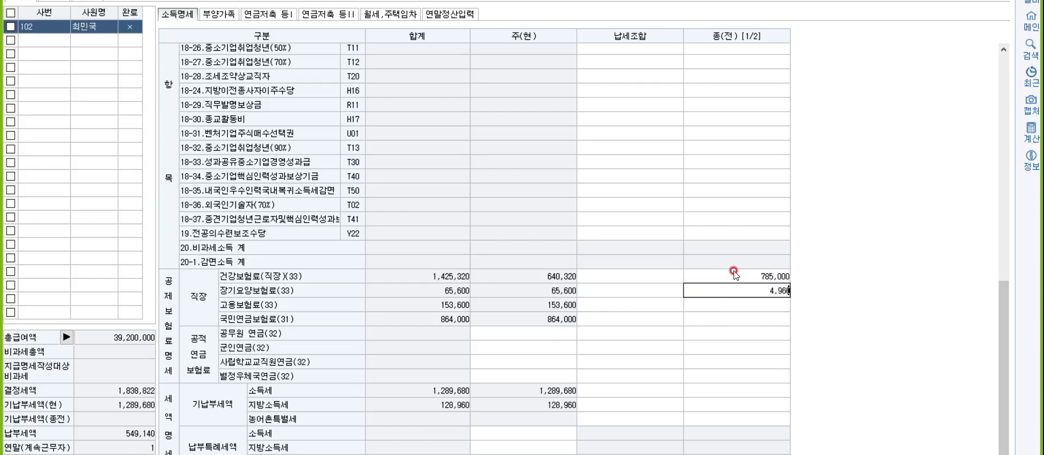
pyautogui.press('Return')
pyautogui.write('1340000')
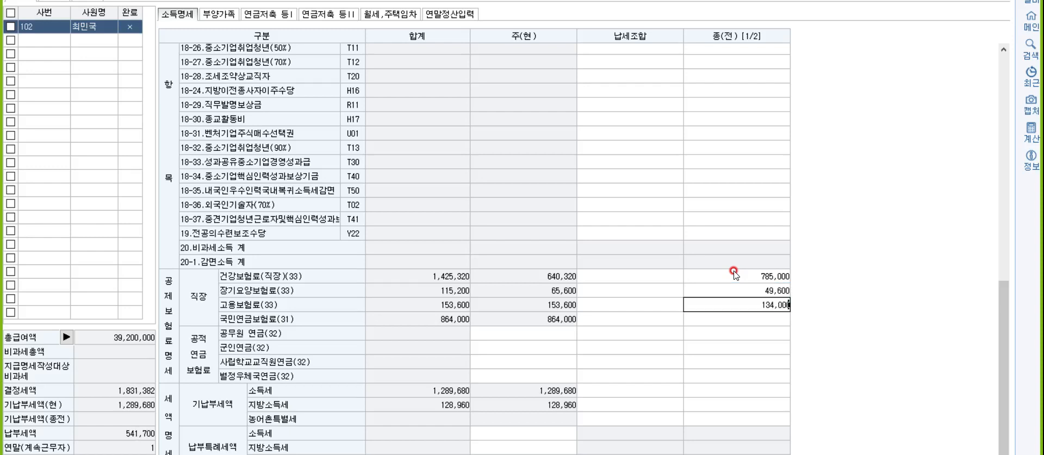
pyautogui.press('Return')
pyautogui.write('900000')
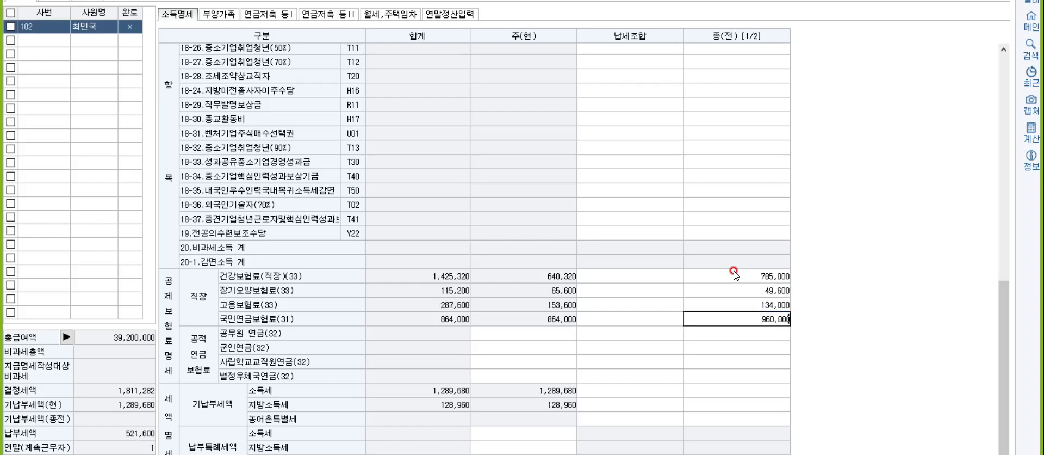
pyautogui.press('Return')
pyautogui.press('Return')
pyautogui.press('Return')
pyautogui.press('Return')
pyautogui.press('Return')
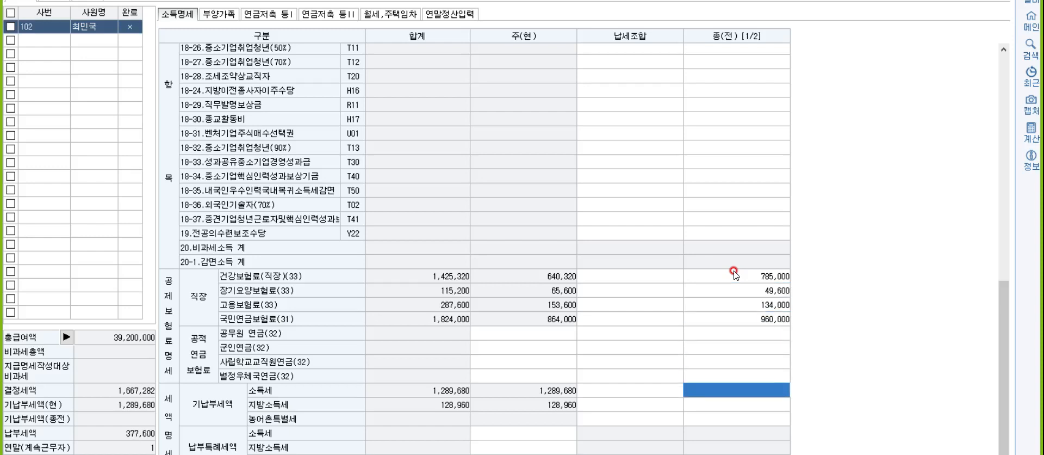
pyautogui.write('245876')
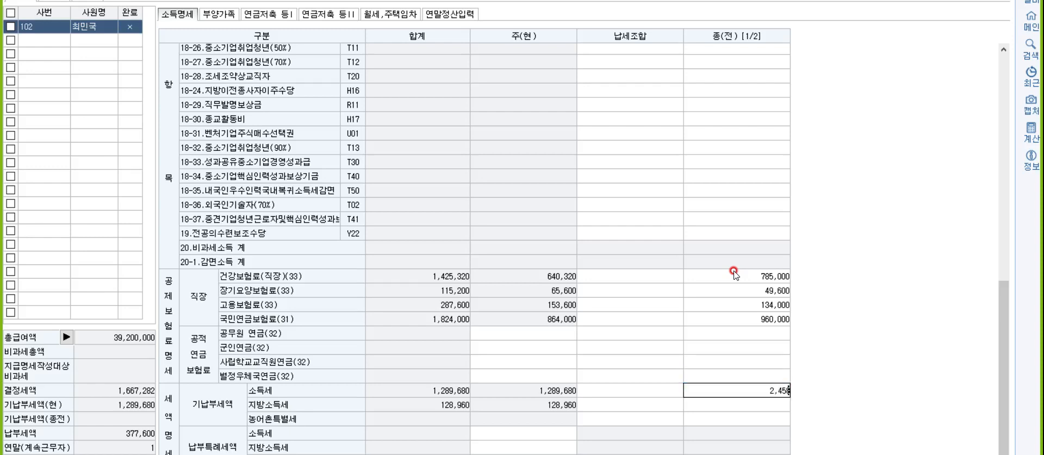
pyautogui.press('Return')
pyautogui.write('2')
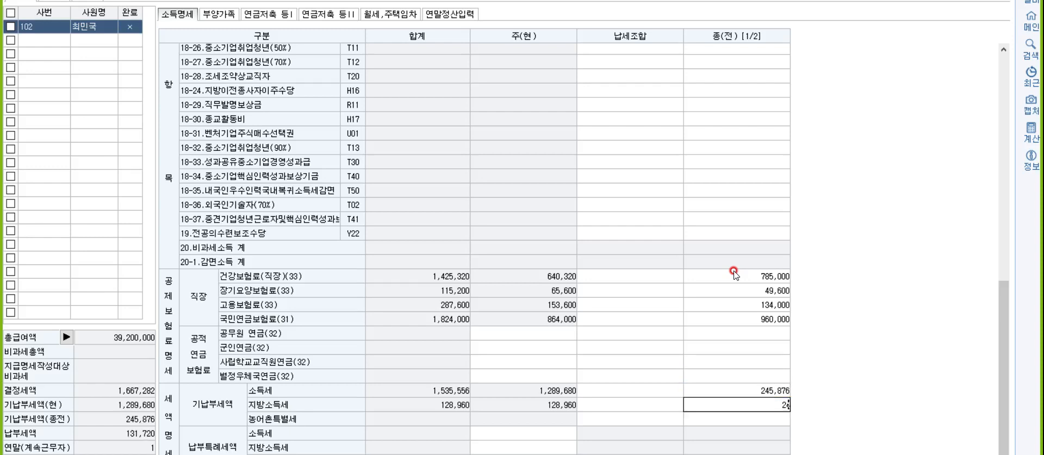
pyautogui.write('4,587')
pyautogui.press('Return')
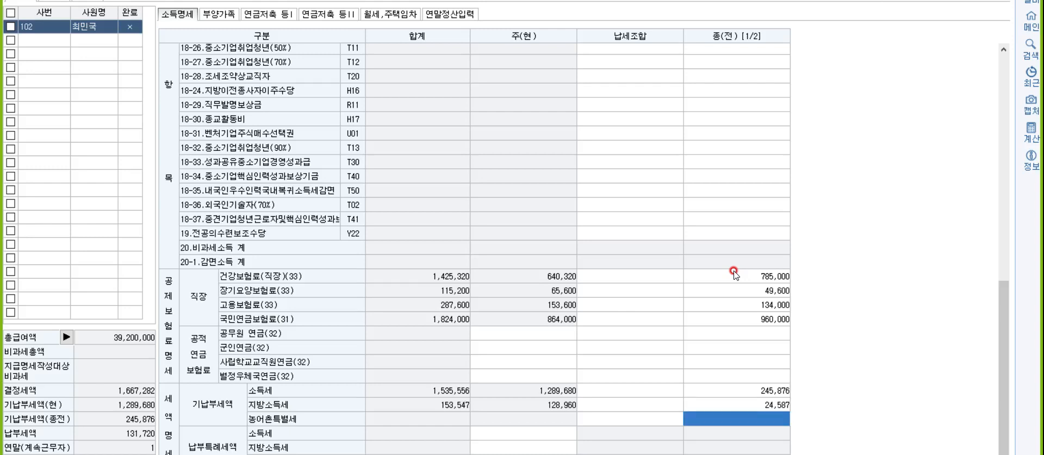
# - On 연말정산입력, enter 750,000 as the general 보장성보험 expense, giving a 90,000 credit
pyautogui.click(472, 16)
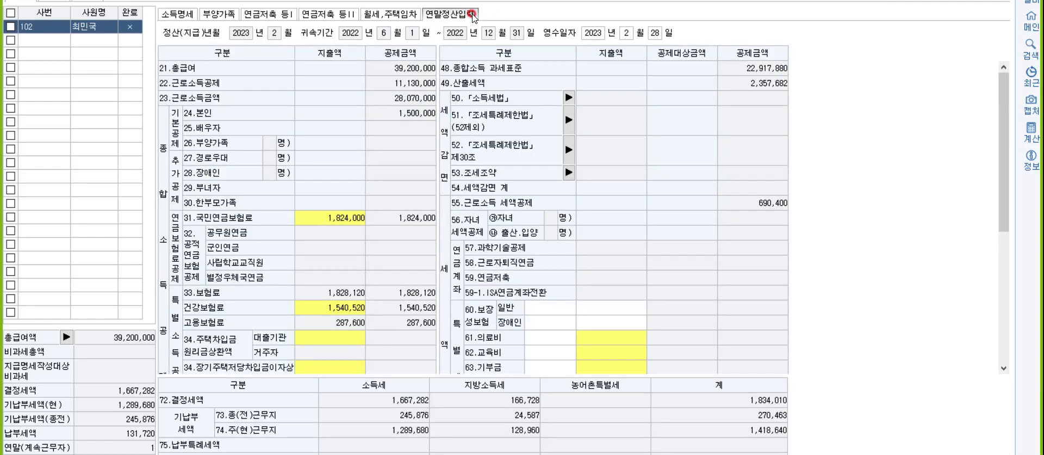
pyautogui.scroll(-2, 550, 140)
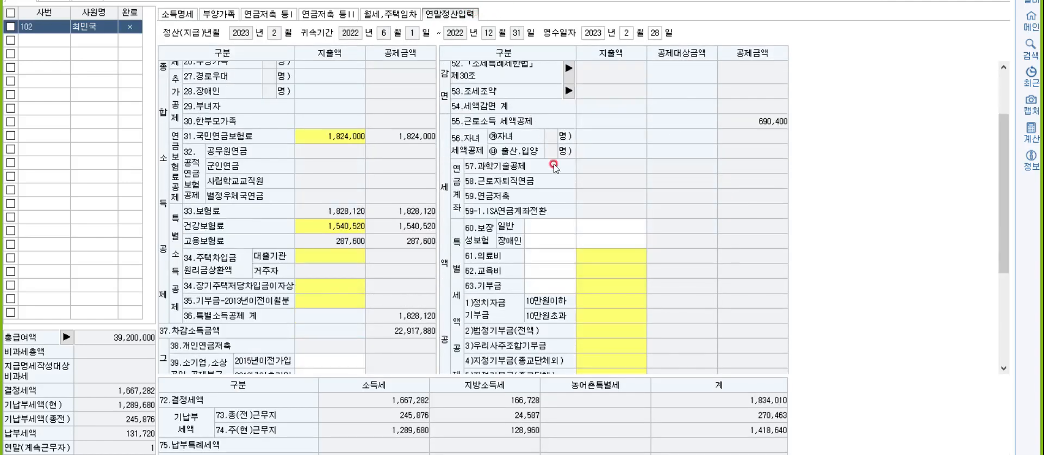
pyautogui.click(593, 226)
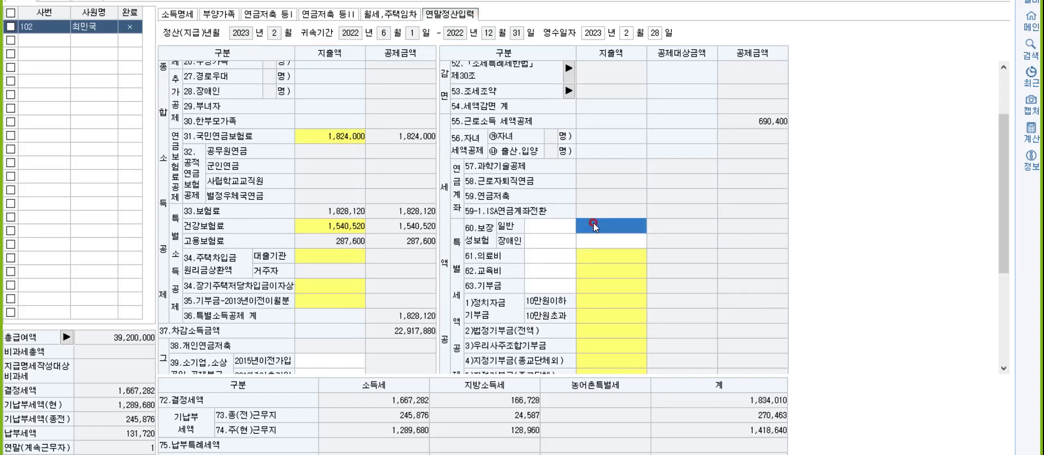
pyautogui.write('7500000')
pyautogui.press('Return')
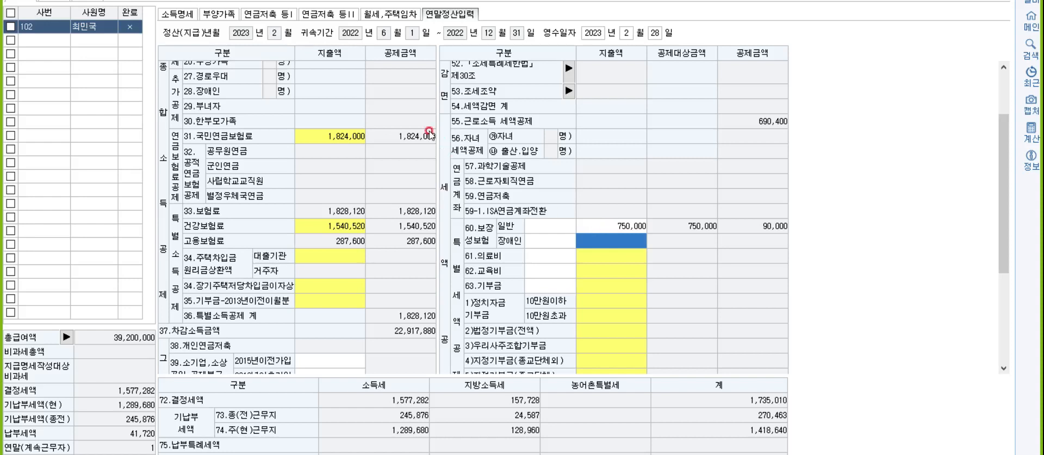
# - Open 의료비지급명세서 from 부양가족 and start a 본인 row with 국세청장 evidence
pyautogui.click(210, 16)
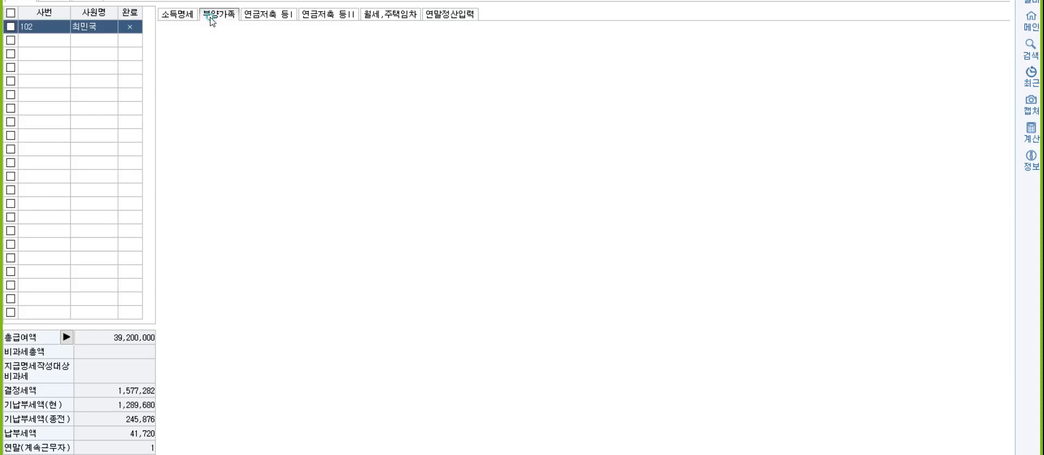
pyautogui.click(517, 255)
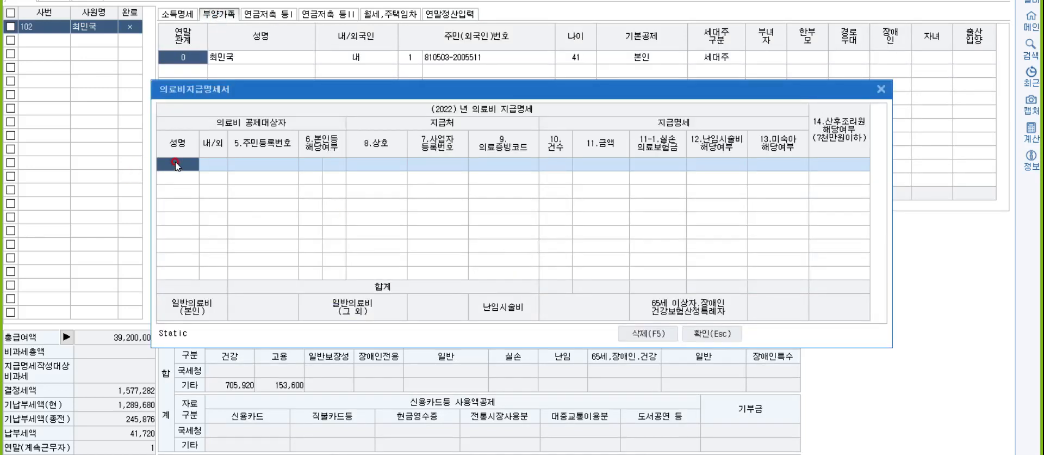
pyautogui.doubleClick(176, 164)
pyautogui.press('Return')
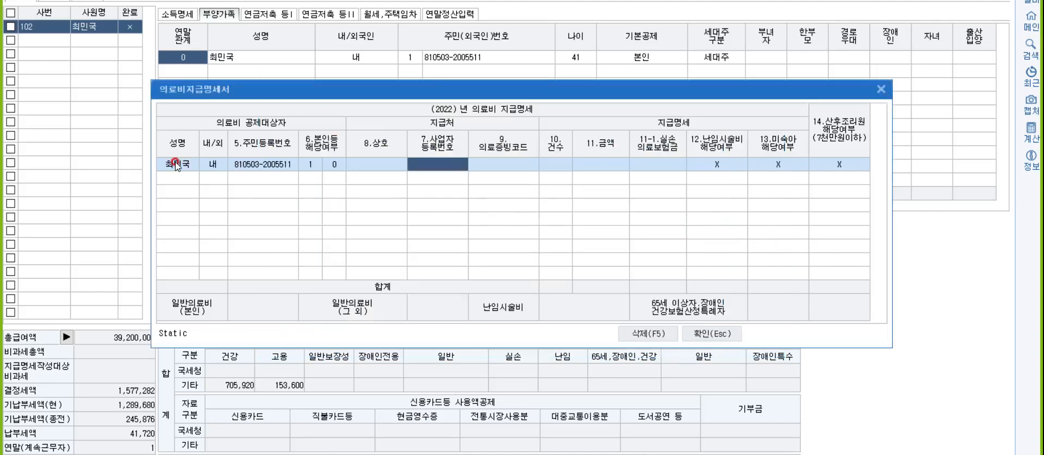
pyautogui.press('Return')
pyautogui.write('1')
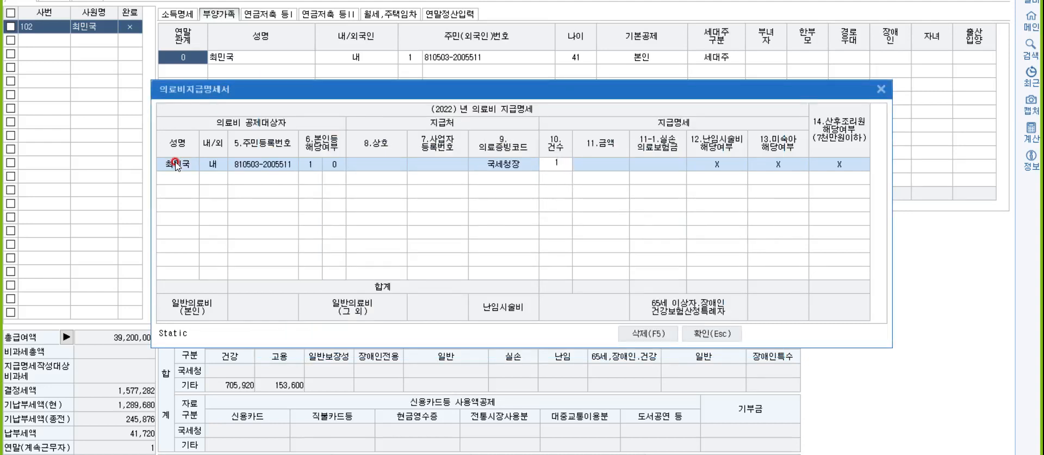
pyautogui.write('36')
pyautogui.press('Return')
pyautogui.press('Return')
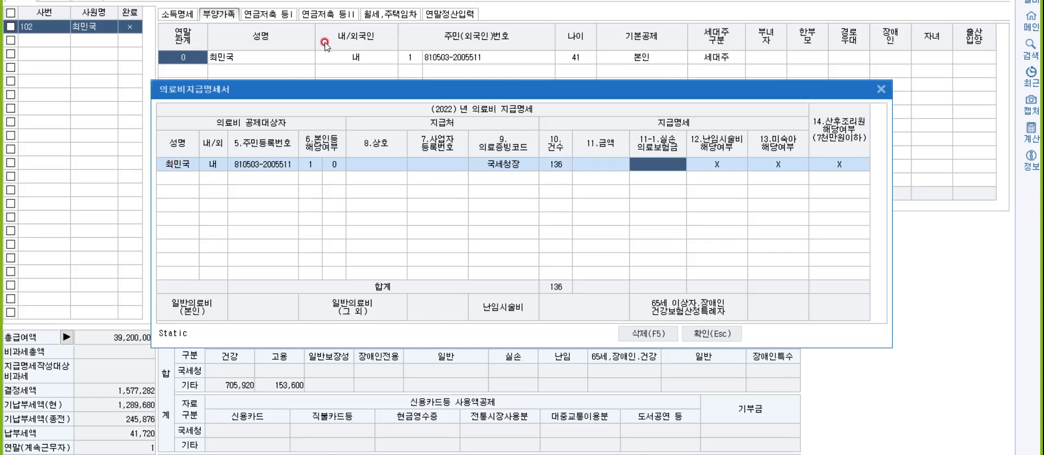
# - Set the first medical row to 1 case and 3,600,000
pyautogui.click(554, 163)
pyautogui.click(554, 163)
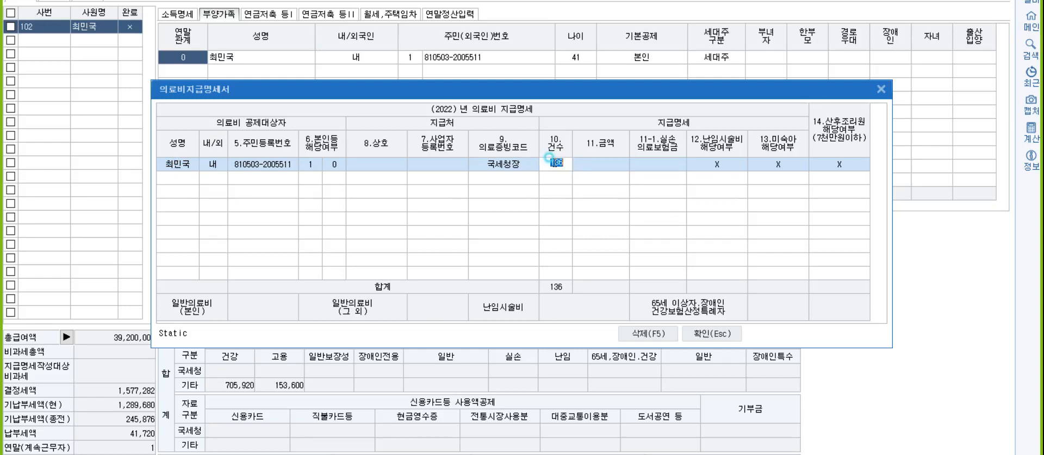
pyautogui.write('1')
pyautogui.press('Return')
pyautogui.write('1360')
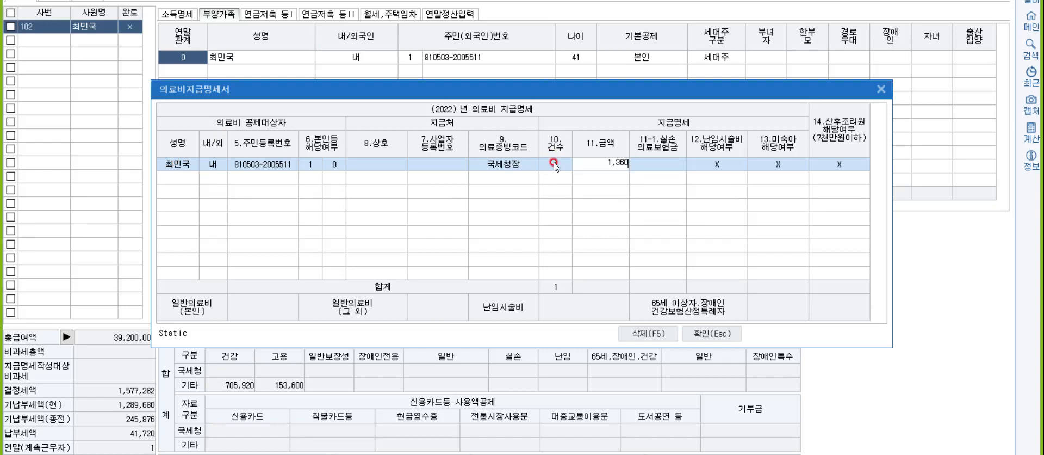
pyautogui.press('BackSpace')
pyautogui.press('BackSpace')
pyautogui.press('BackSpace')
pyautogui.press('BackSpace')
pyautogui.write('3600000')
pyautogui.press('Return')
pyautogui.press('Return')
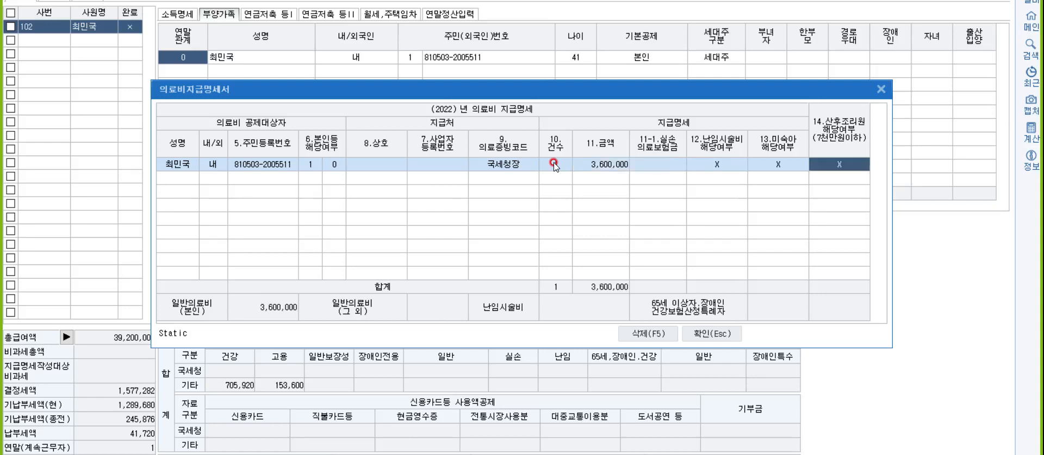
# - Add a second 본인 국세청장 medical row of 550,000 and apply the statement
pyautogui.press('Return')
pyautogui.press('Return')
pyautogui.press('Return')
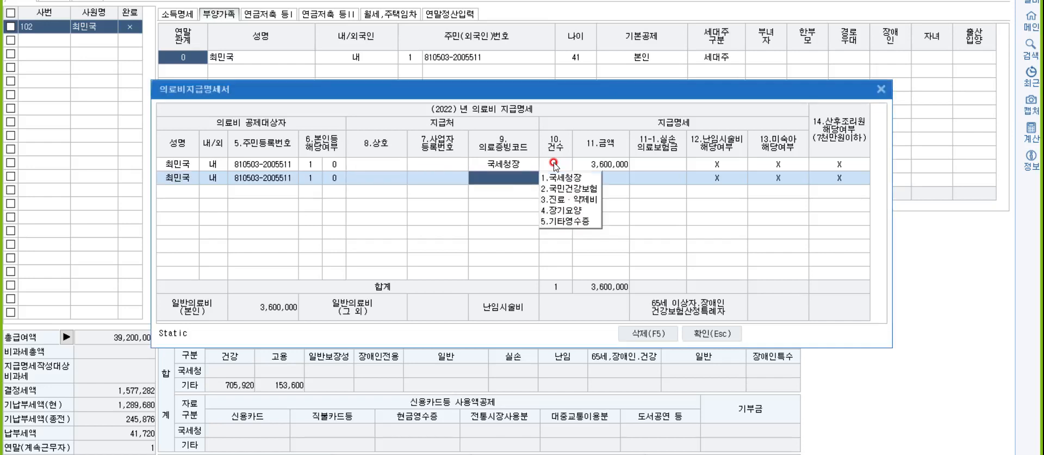
pyautogui.press('Return')
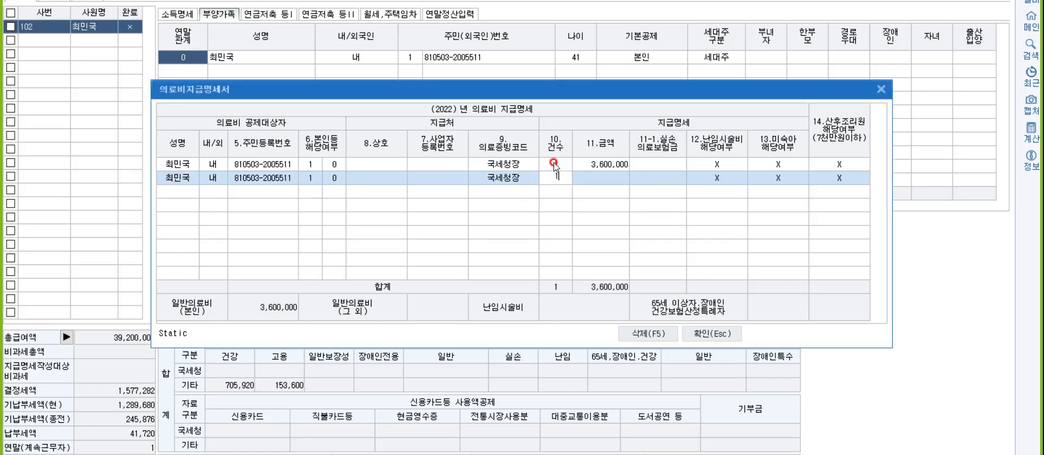
pyautogui.press('Return')
pyautogui.write('550,000')
pyautogui.press('Return')
pyautogui.press('Return')
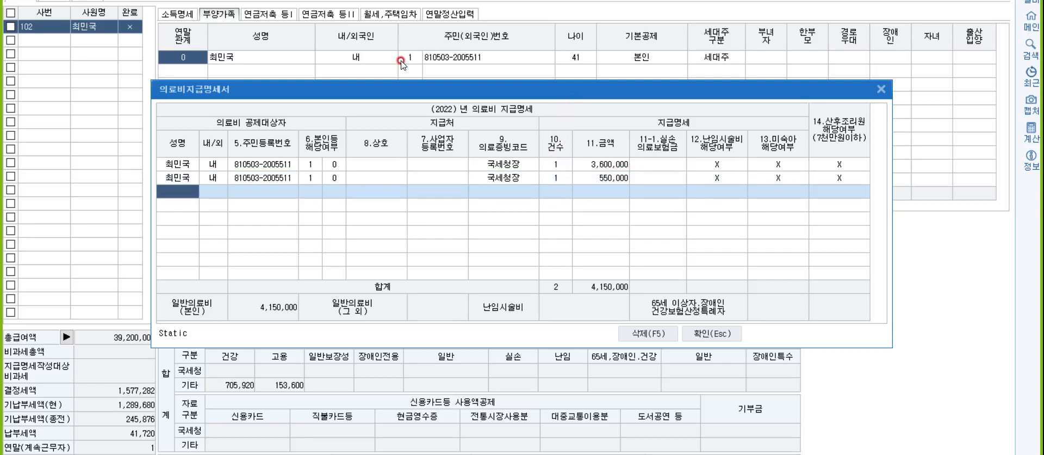
pyautogui.click(705, 330)
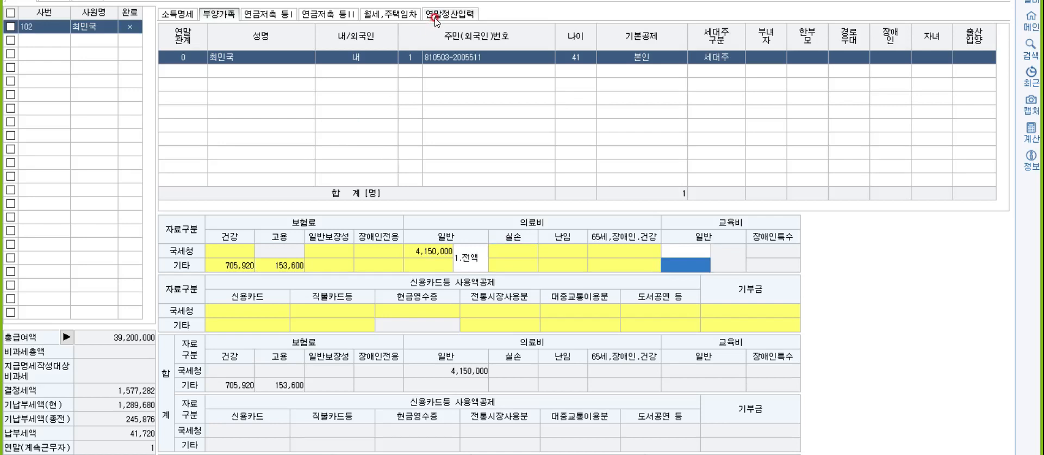
# - Review the medical expense breakdown on the 연말정산입력 sheet
pyautogui.click(435, 16)
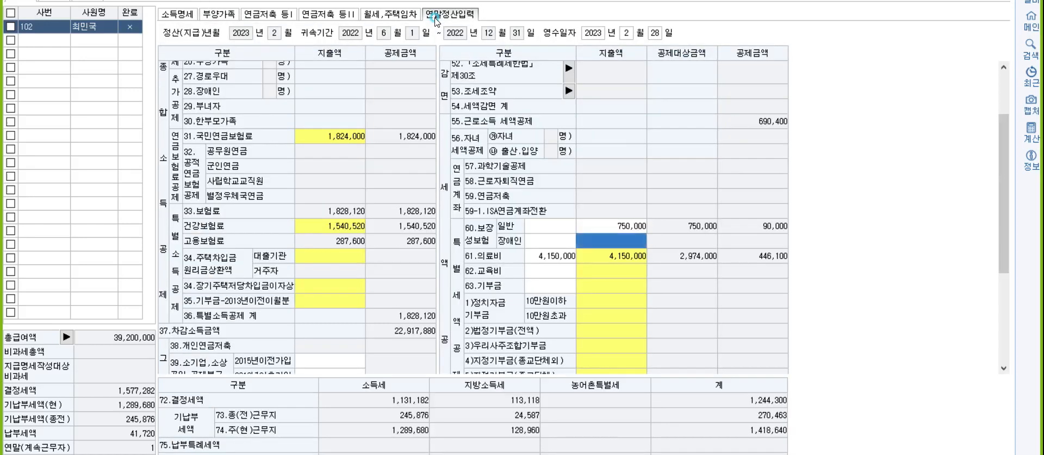
pyautogui.click(600, 258)
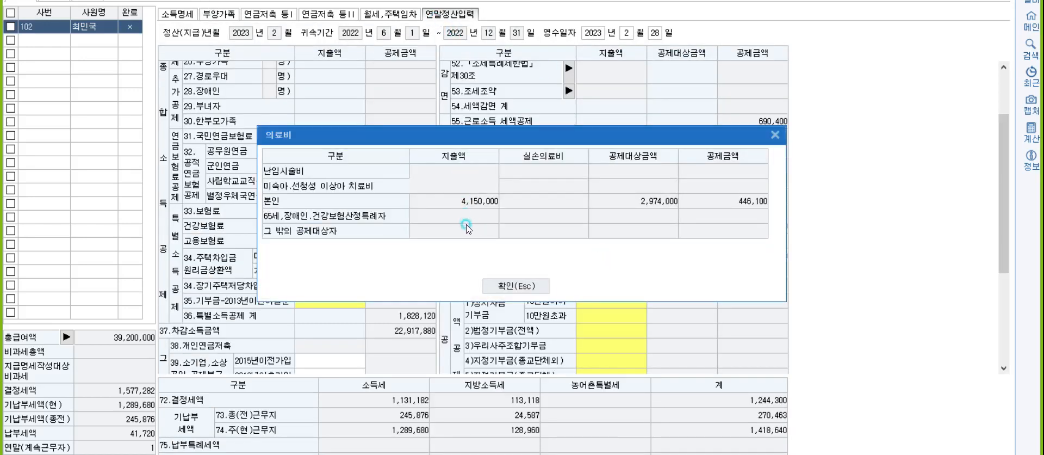
pyautogui.click(490, 180)
pyautogui.press('Escape')
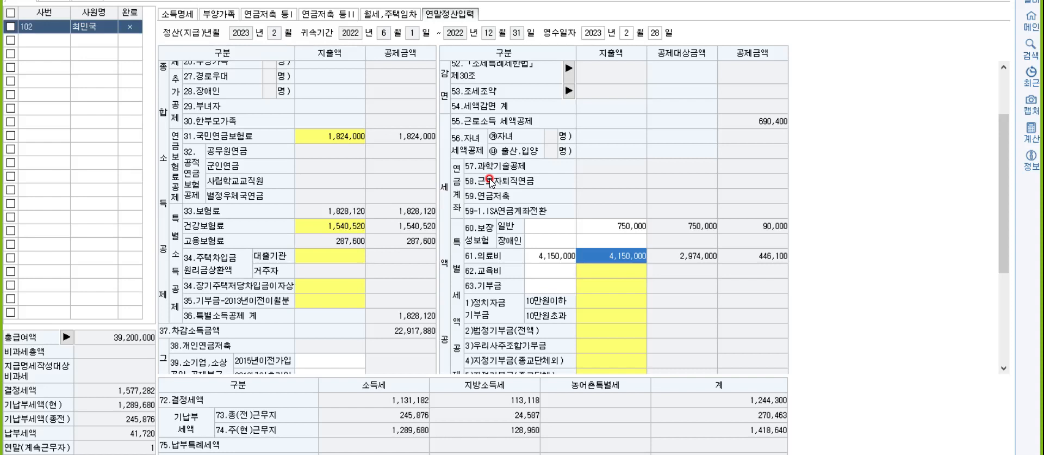
pyautogui.doubleClick(594, 254)
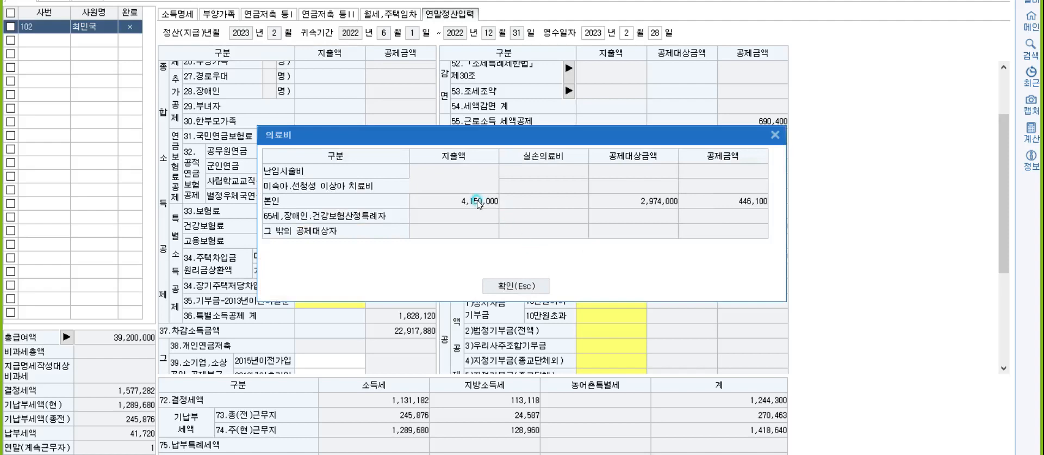
pyautogui.click(516, 286)
# - Correct the second medical amount to 500,000 and confirm 61.의료비 totals 4,100,000
pyautogui.click(178, 16)
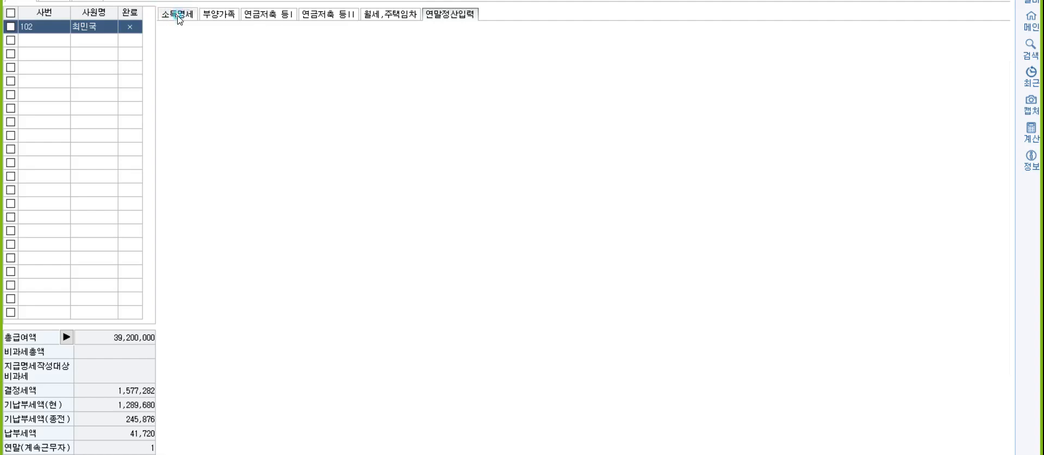
pyautogui.click(215, 14)
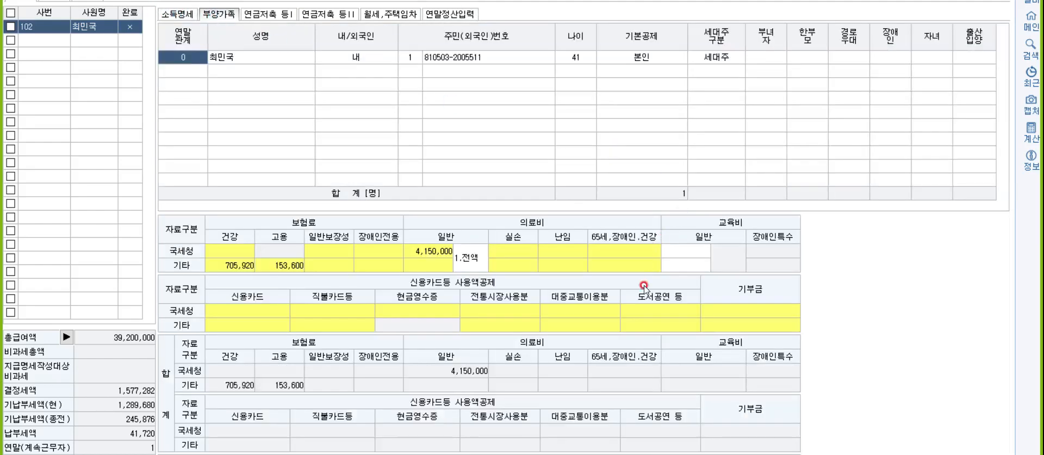
pyautogui.doubleClick(614, 252)
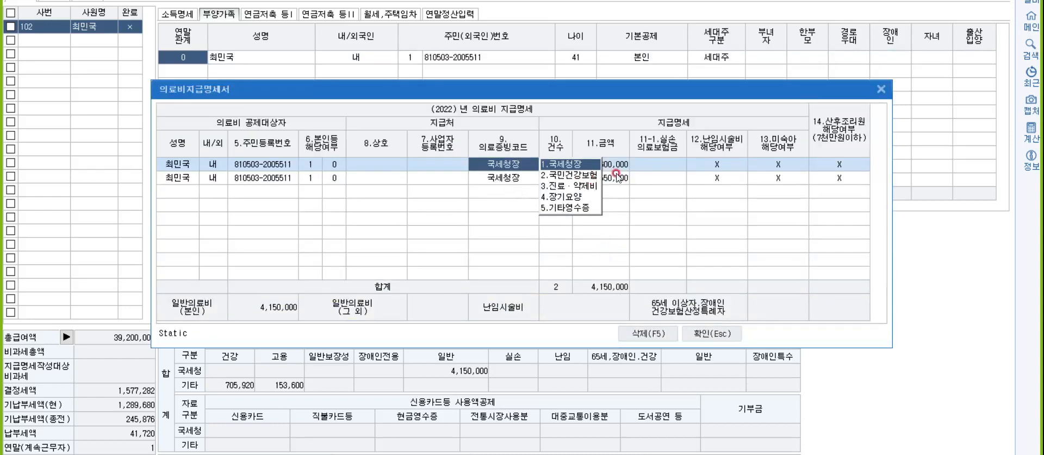
pyautogui.click(616, 175)
pyautogui.click(614, 172)
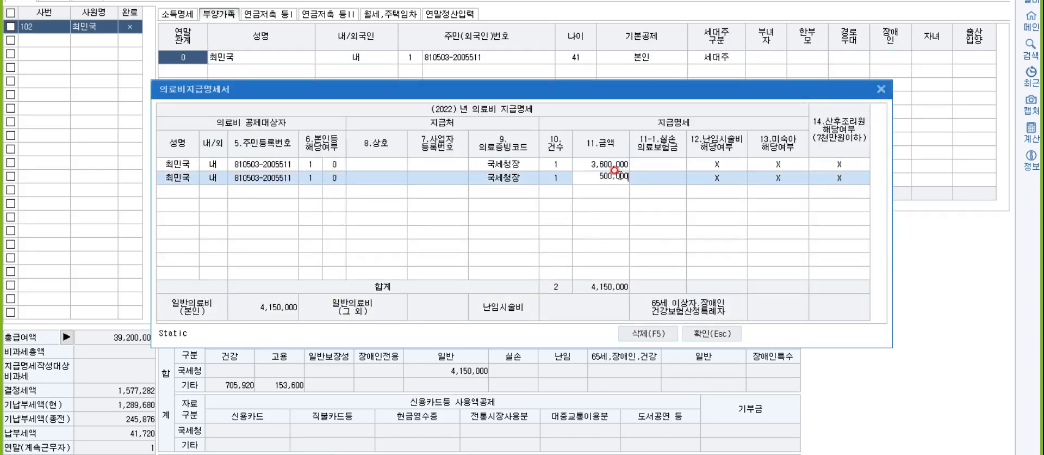
pyautogui.click(711, 333)
pyautogui.click(450, 14)
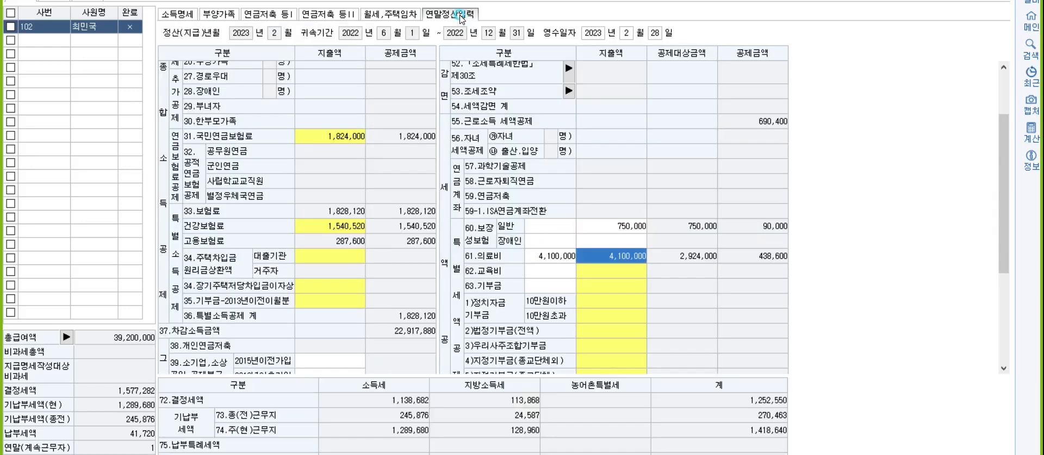
pyautogui.click(610, 260)
# - Enter 10,000,000 as the employee's own (본인 전액) education expense under 62.교육비
pyautogui.click(618, 275)
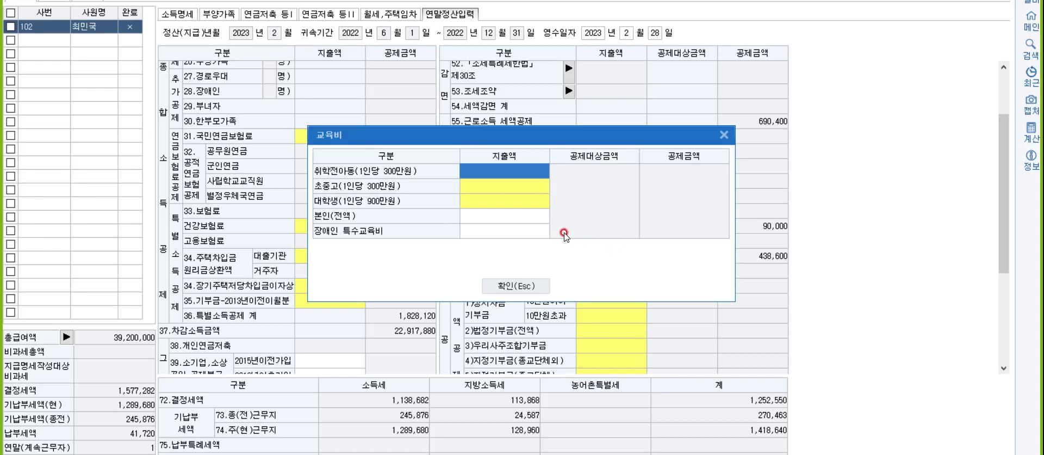
pyautogui.click(485, 212)
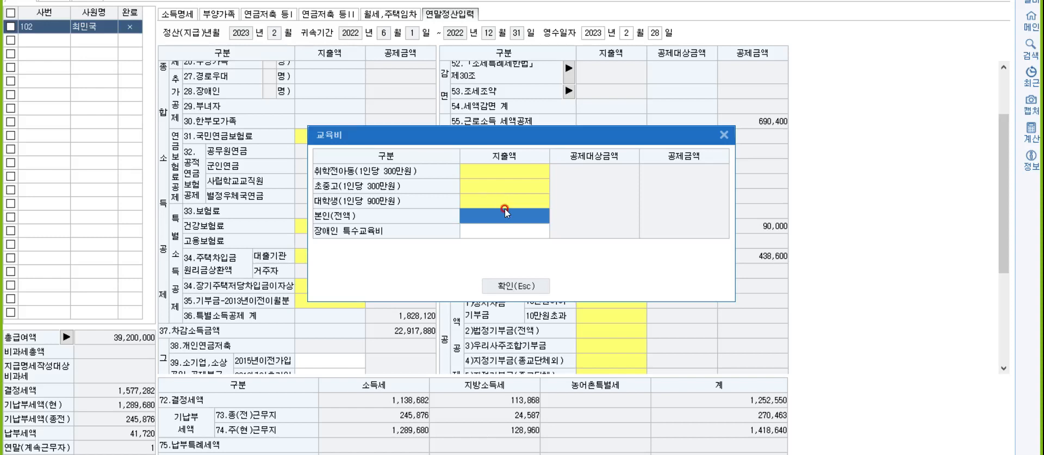
pyautogui.write('10000000')
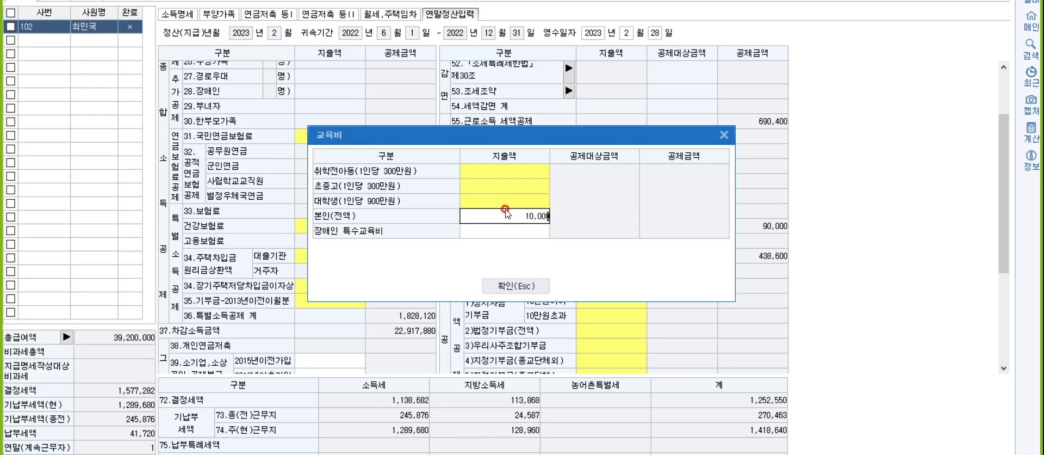
pyautogui.press('Return')
pyautogui.click(526, 283)
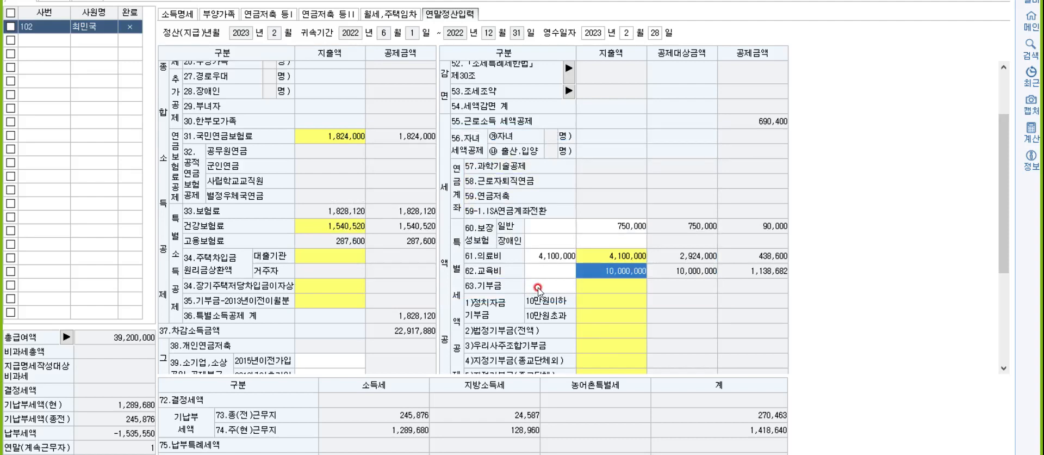
# - Enter current-year donations: 100,000 지정기부금 to non-religious groups and 1,000,000 to religious groups
pyautogui.click(615, 302)
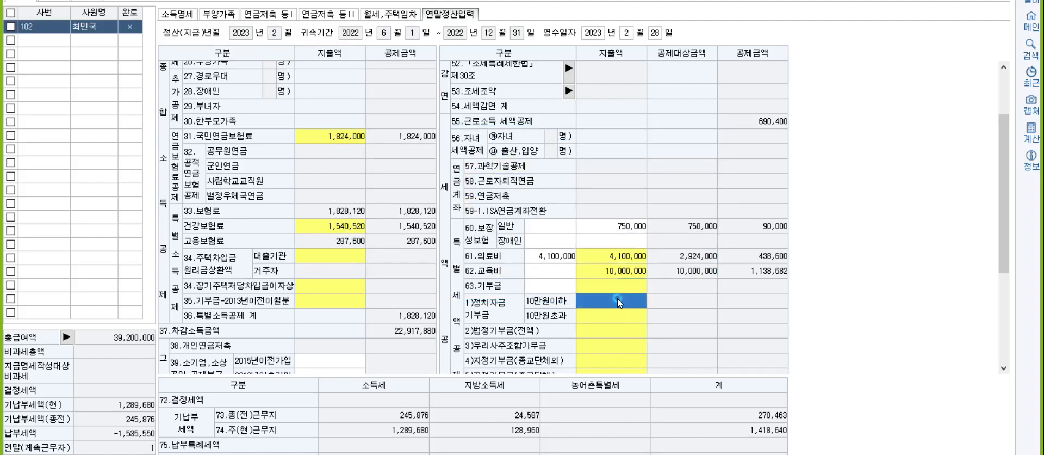
pyautogui.click(616, 304)
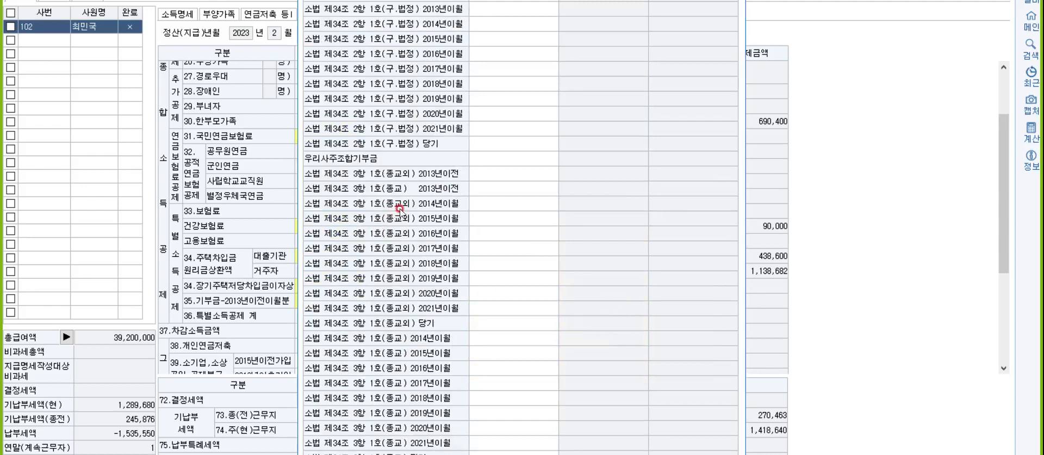
pyautogui.click(494, 324)
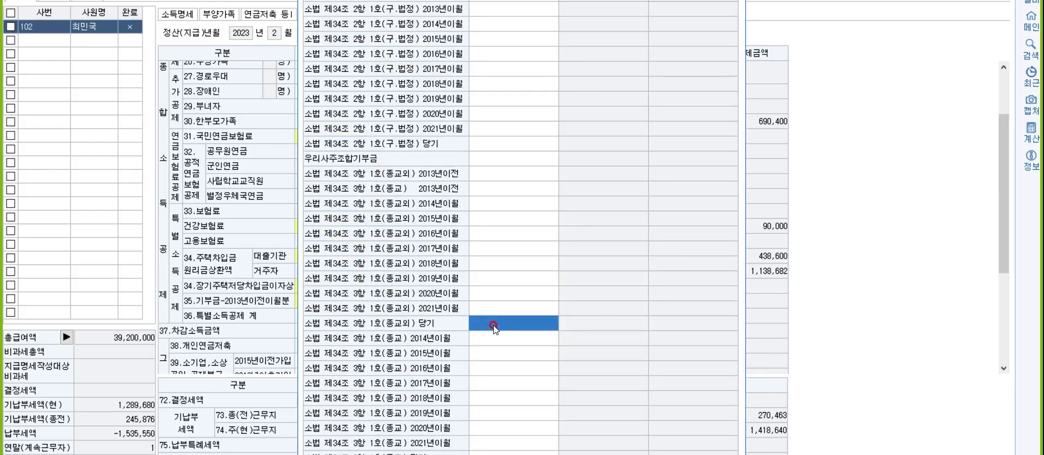
pyautogui.write('1000000')
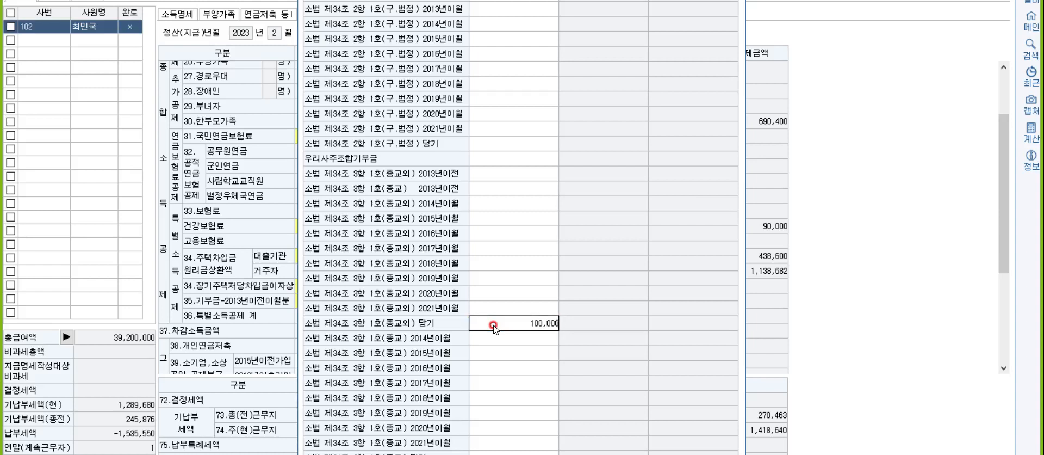
pyautogui.press('Return')
pyautogui.click(497, 454)
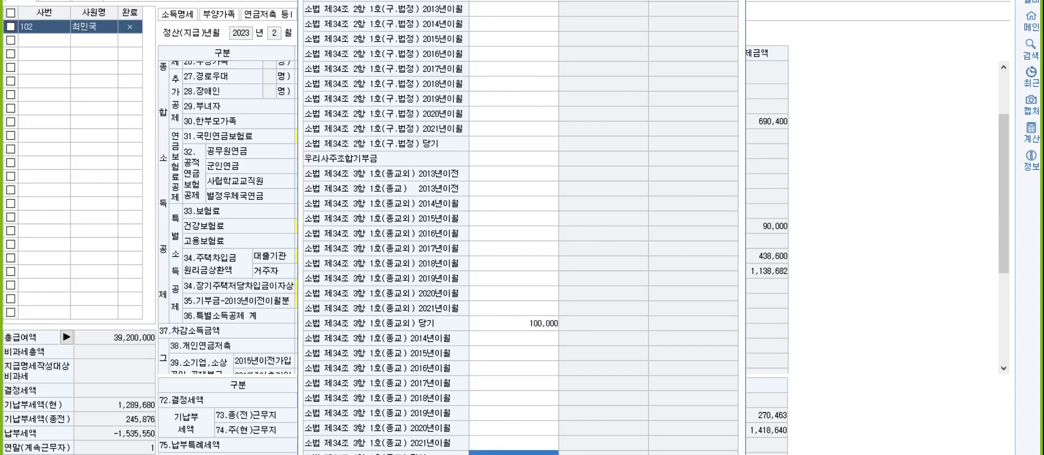
pyautogui.write('1000000')
pyautogui.press('Return')
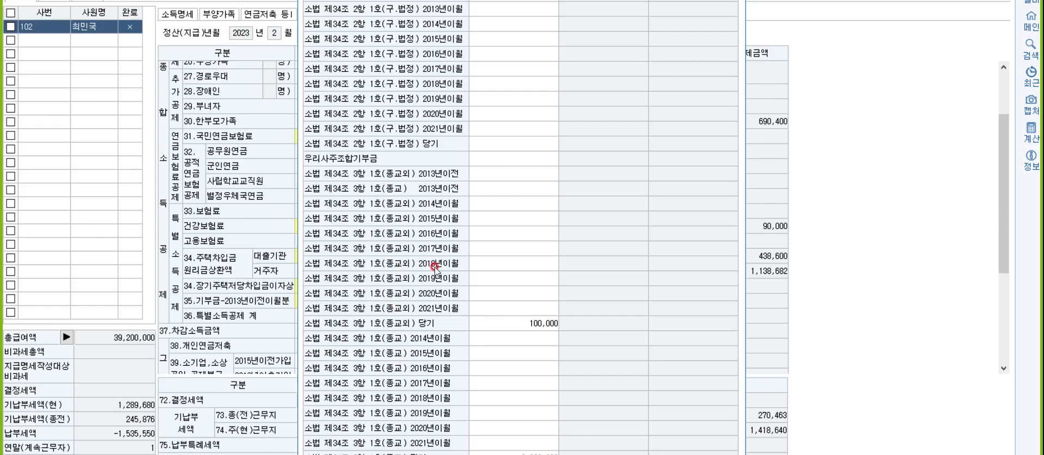
pyautogui.press('Escape')
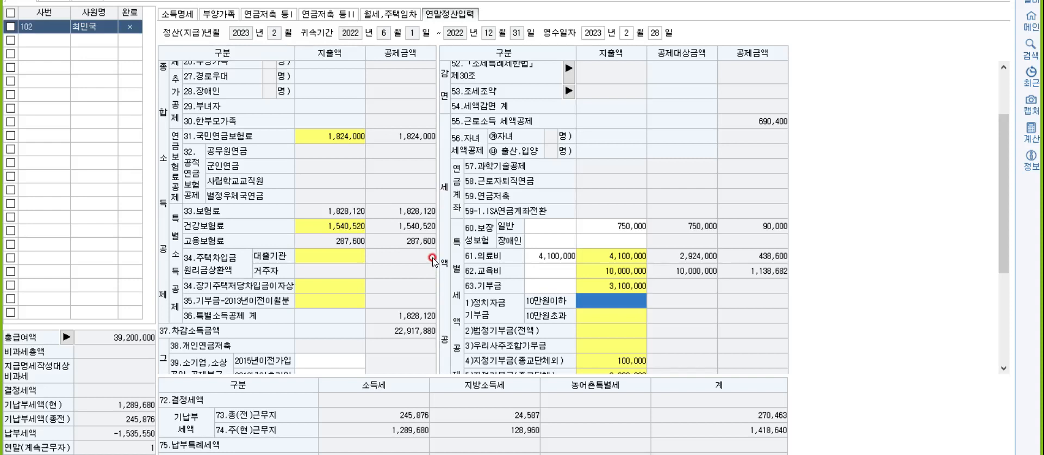
# - On line 42, enter 26,000,000 of credit card spending
pyautogui.scroll(-5, 343, 233)
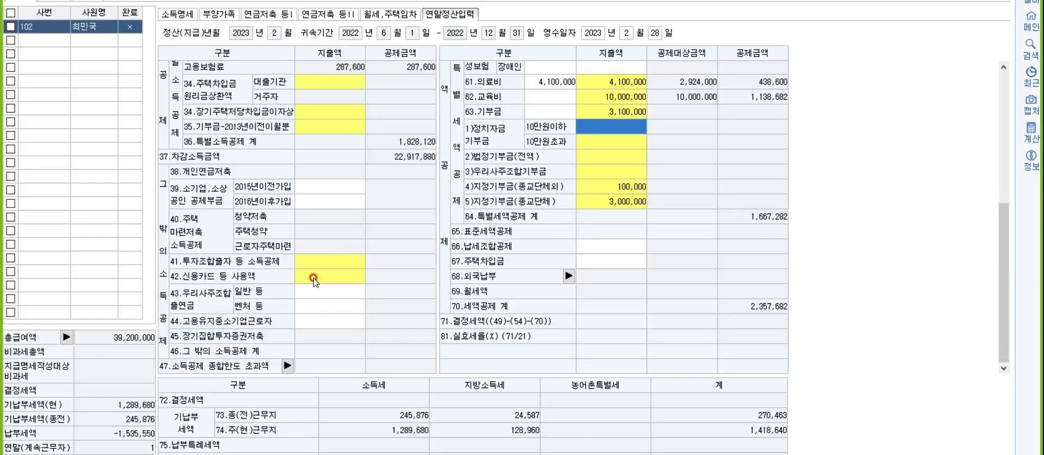
pyautogui.click(320, 276)
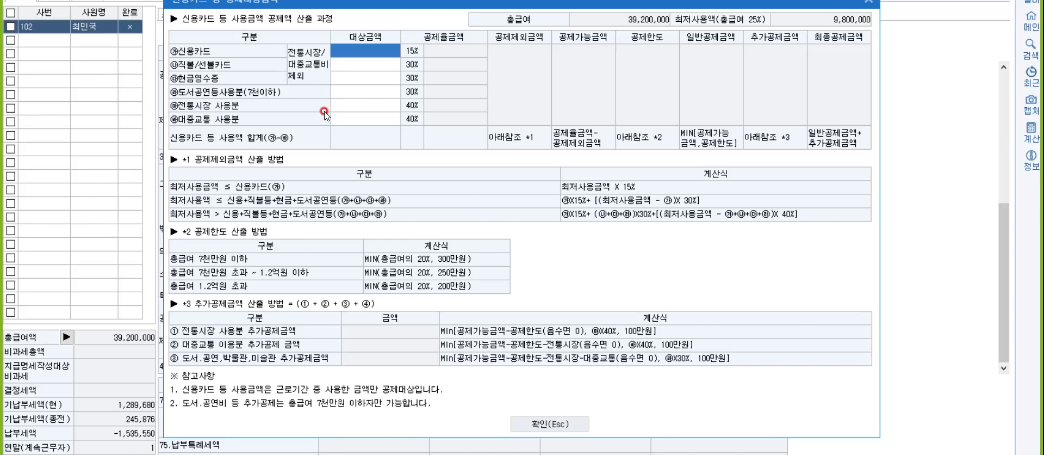
pyautogui.write('26000000')
pyautogui.press('Return')
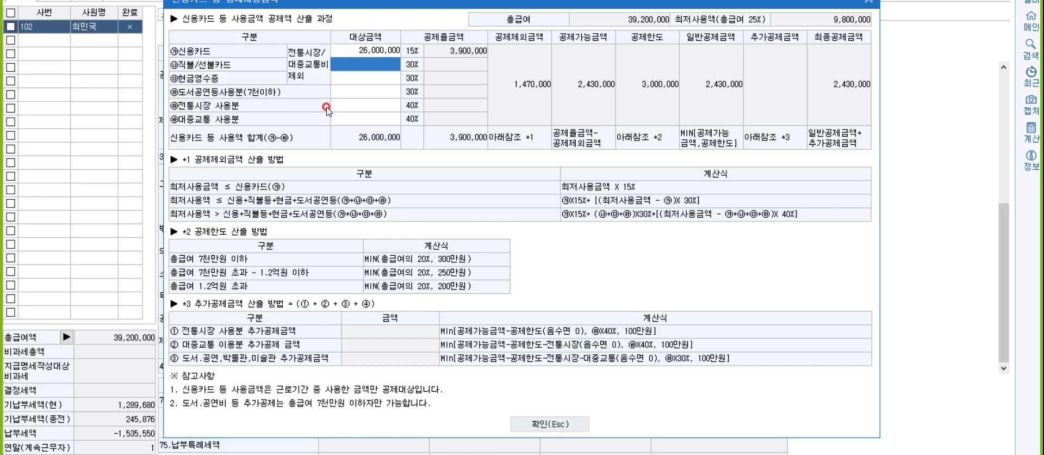
# - Enter 300,000 for public transit and 120,000 for books and performances
pyautogui.click(356, 119)
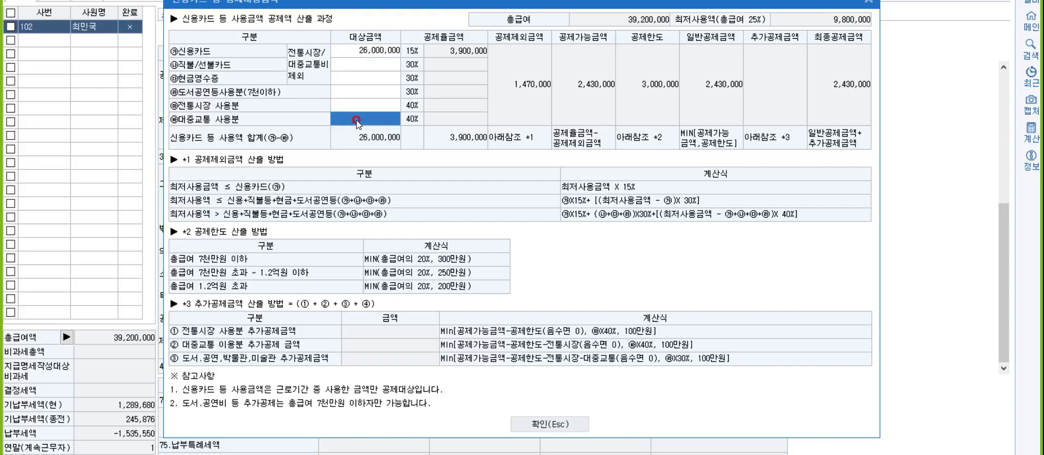
pyautogui.write('3000000')
pyautogui.press('Return')
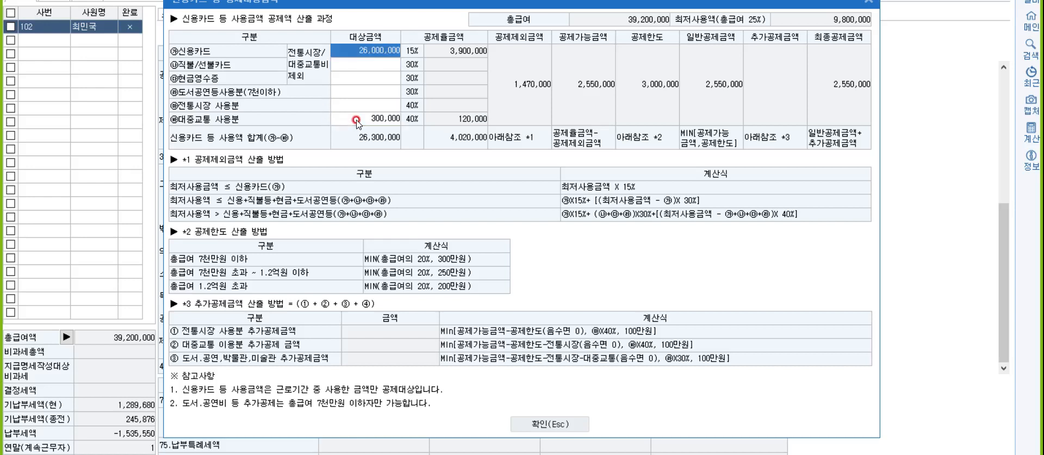
pyautogui.press('Down')
pyautogui.press('Down')
pyautogui.press('Down')
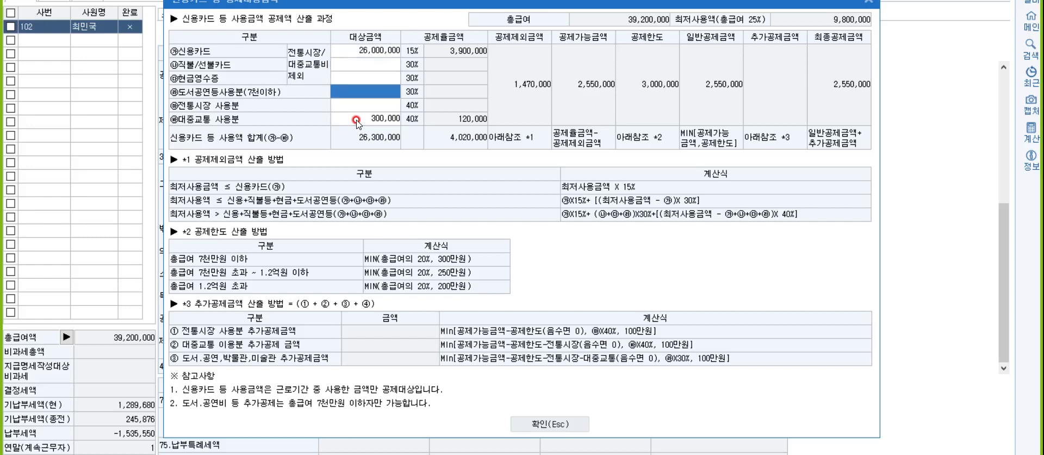
pyautogui.write('1200000')
pyautogui.press('Return')
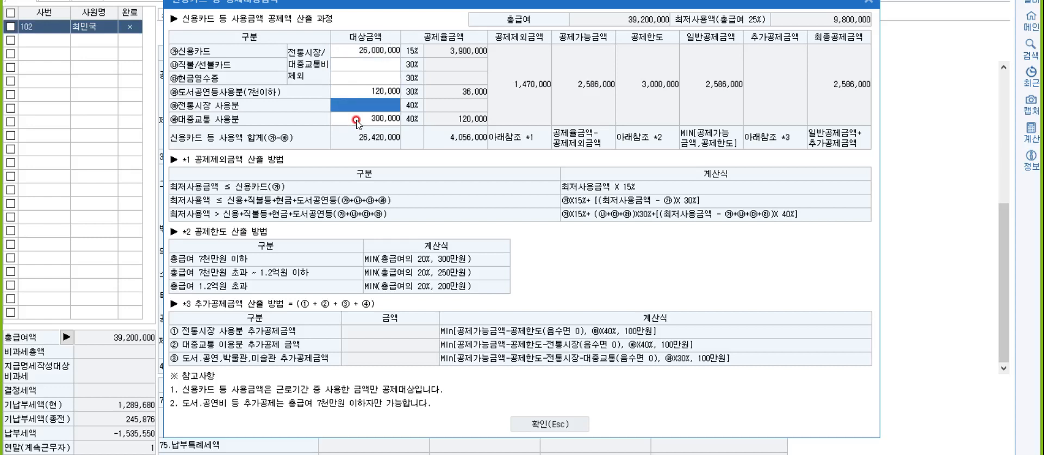
# - Enter 2,080,000 of cash receipts and apply the 28,500,000 card usage breakdown
pyautogui.click(354, 75)
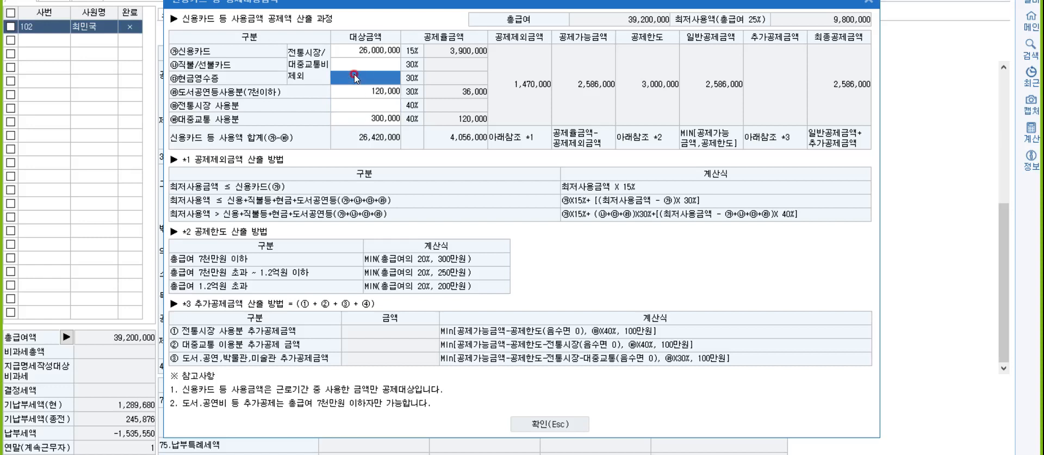
pyautogui.write('2080000')
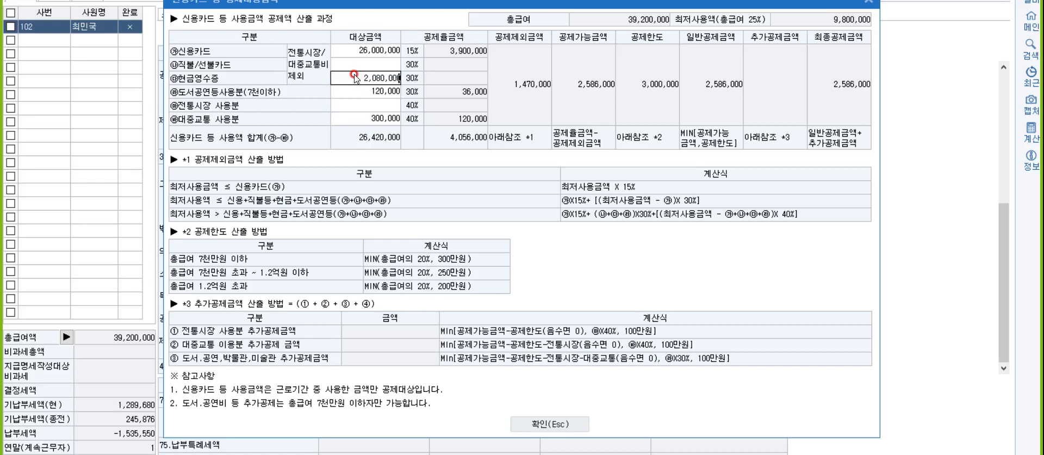
pyautogui.press('Return')
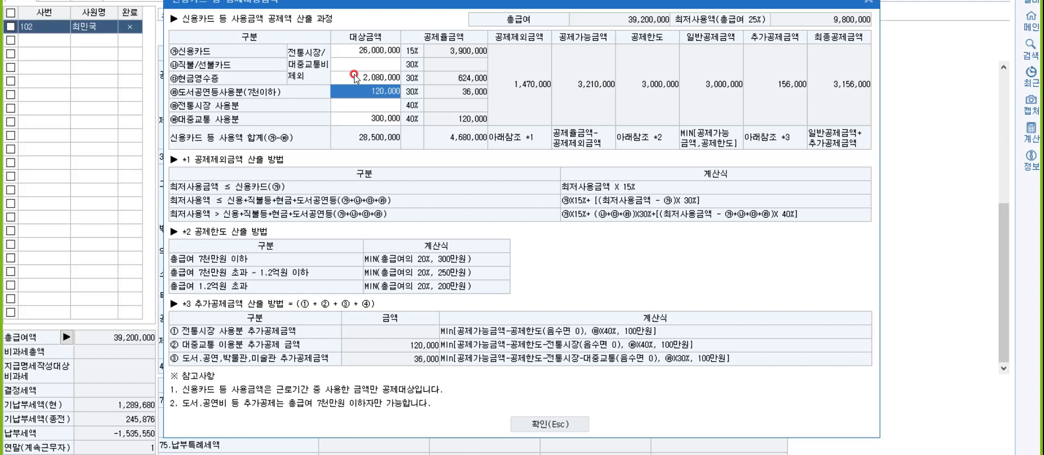
pyautogui.click(545, 425)
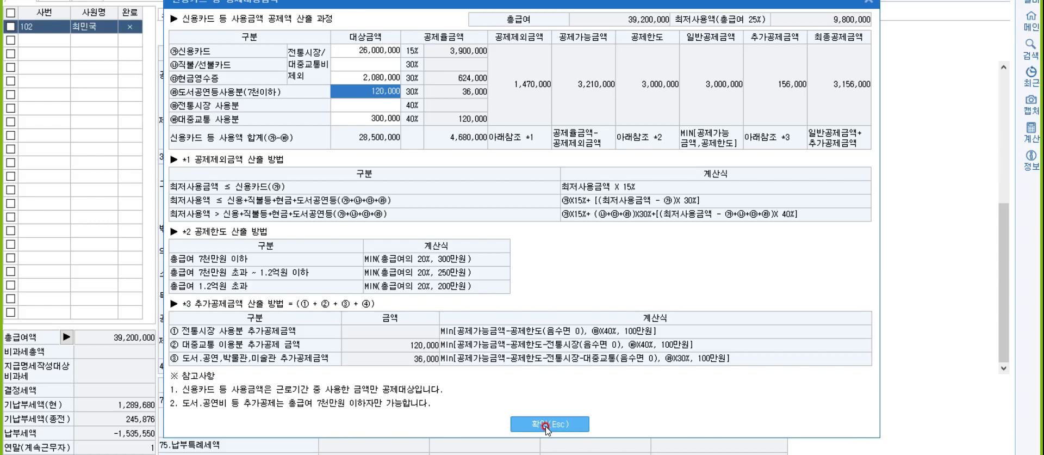
pyautogui.click(547, 425)
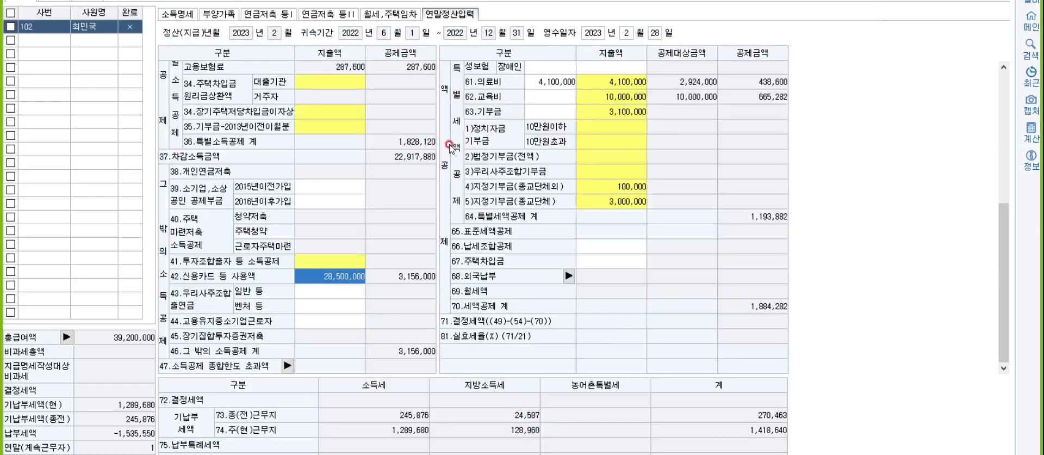
# - On the monthly rent page, enter the landlord's name and resident number, housing type 다가구
pyautogui.click(390, 15)
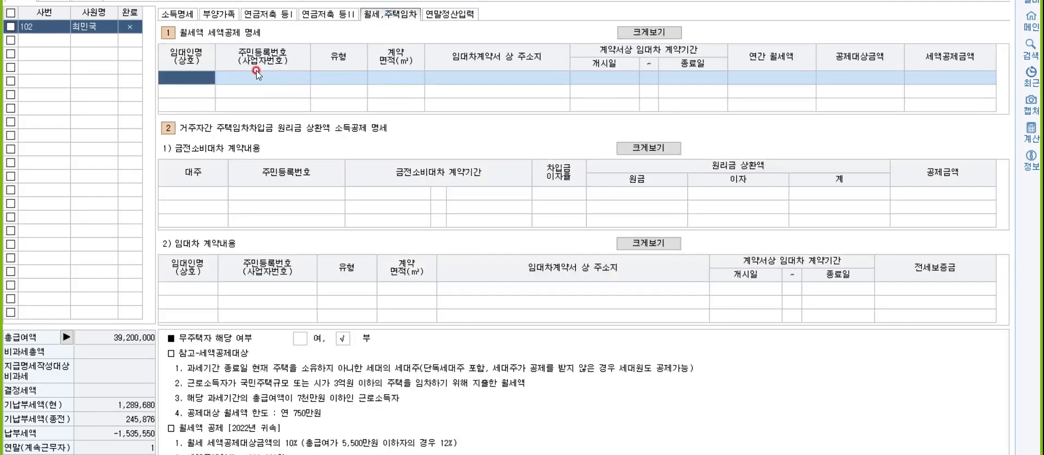
pyautogui.write('임부자')
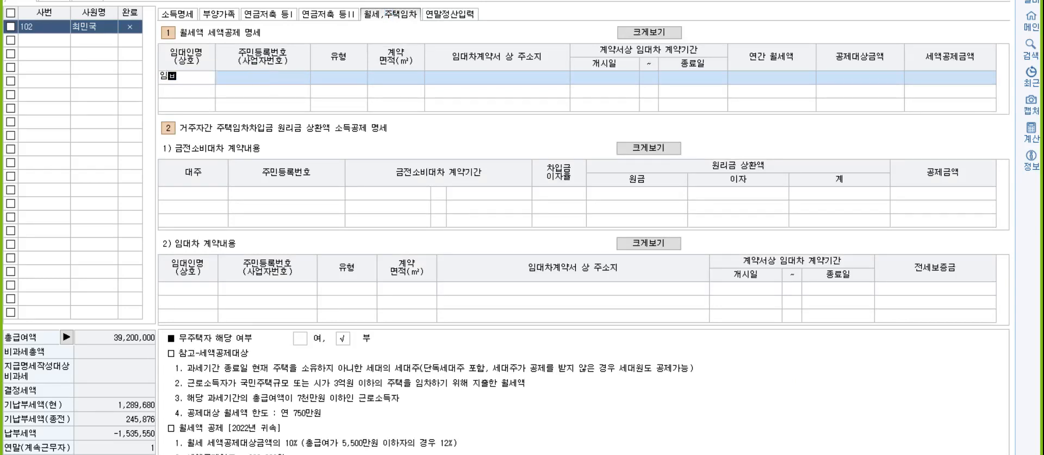
pyautogui.press('Return')
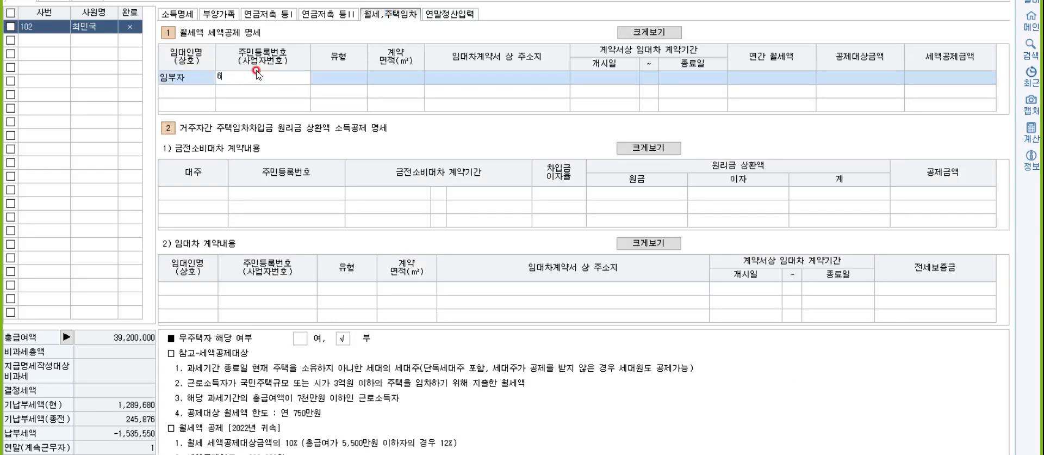
pyautogui.press('Return')
pyautogui.press('F2')
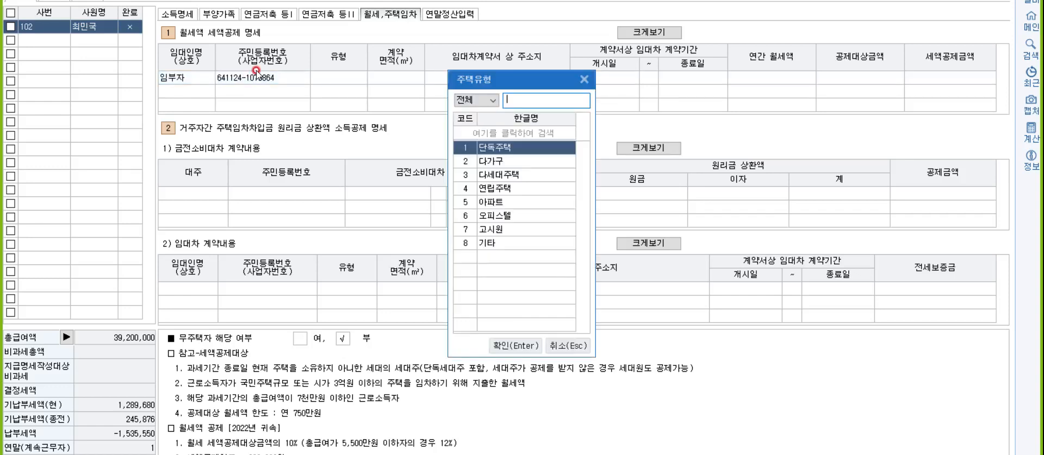
pyautogui.press('Down')
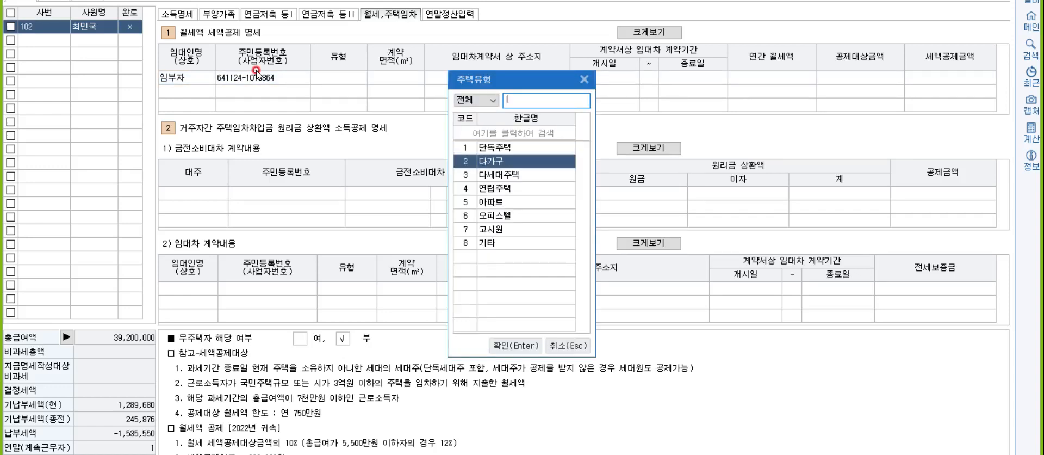
pyautogui.press('Return')
# - Record the 52 m² area, rental address, lease 2022-01-01 to 2022-12-31 and 8,400,000 annual rent
pyautogui.write('52')
pyautogui.press('Return')
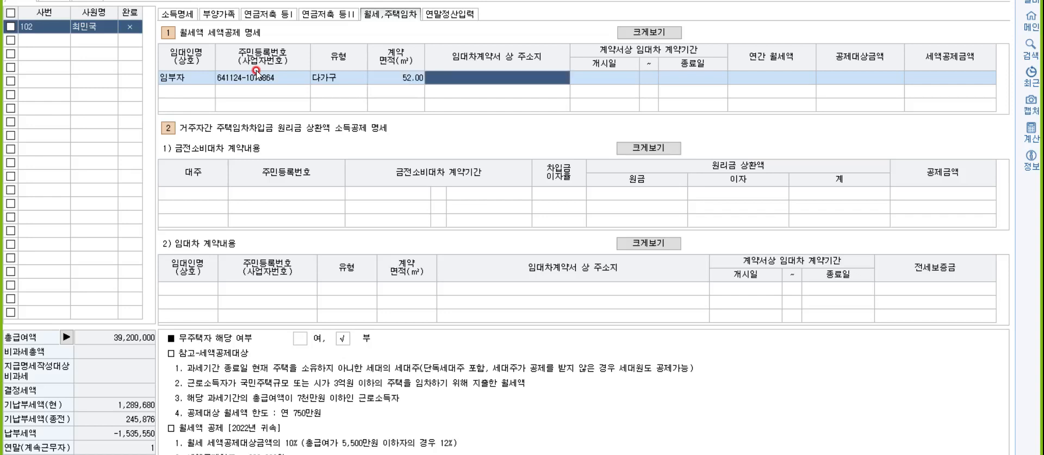
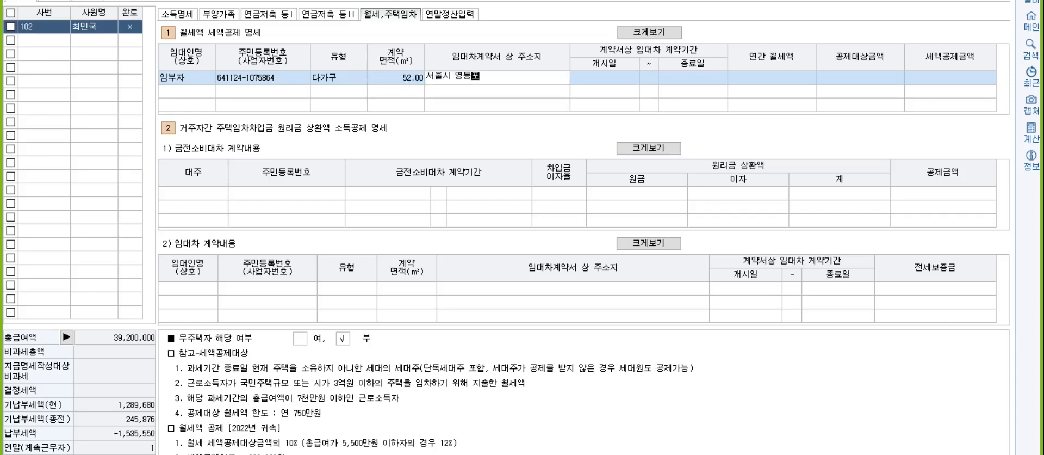
pyautogui.press('Return')
pyautogui.write('2022-01-0')
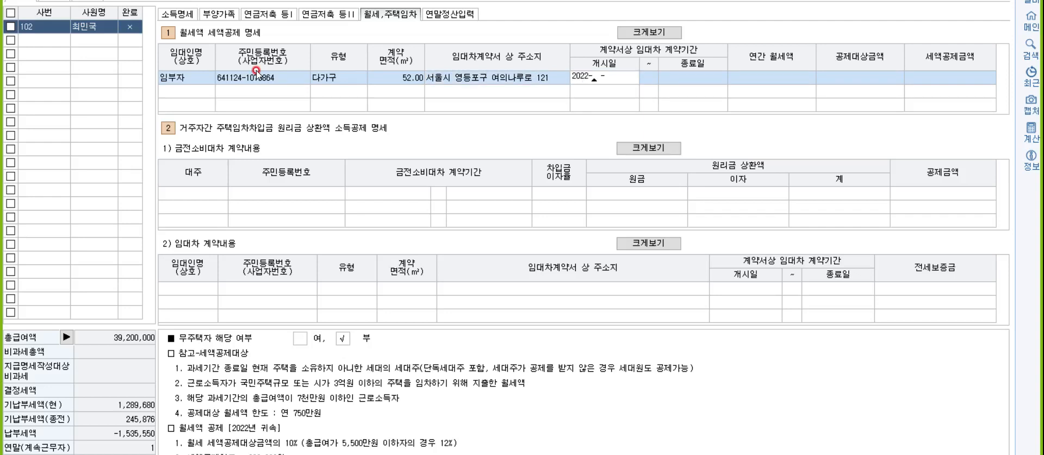
pyautogui.write('1')
pyautogui.press('Return')
pyautogui.write('2022-12-31')
pyautogui.press('Return')
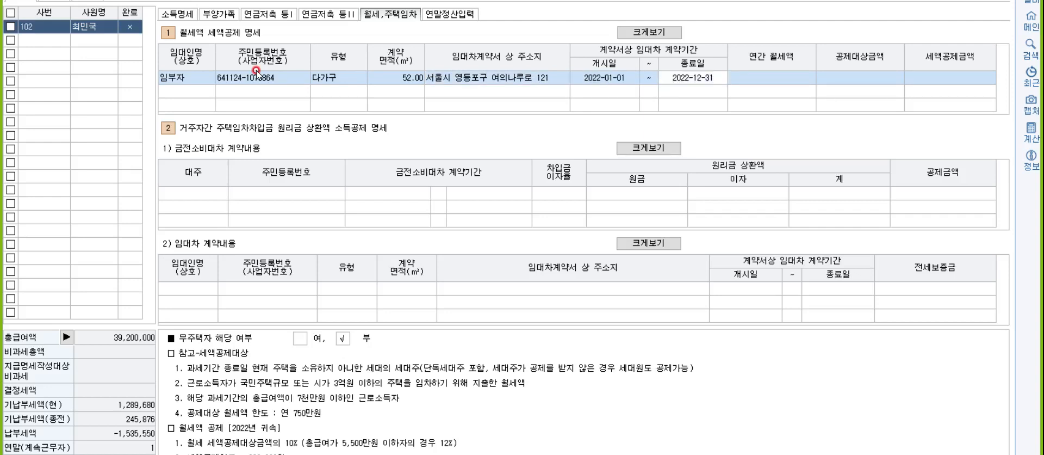
pyautogui.write('8400000')
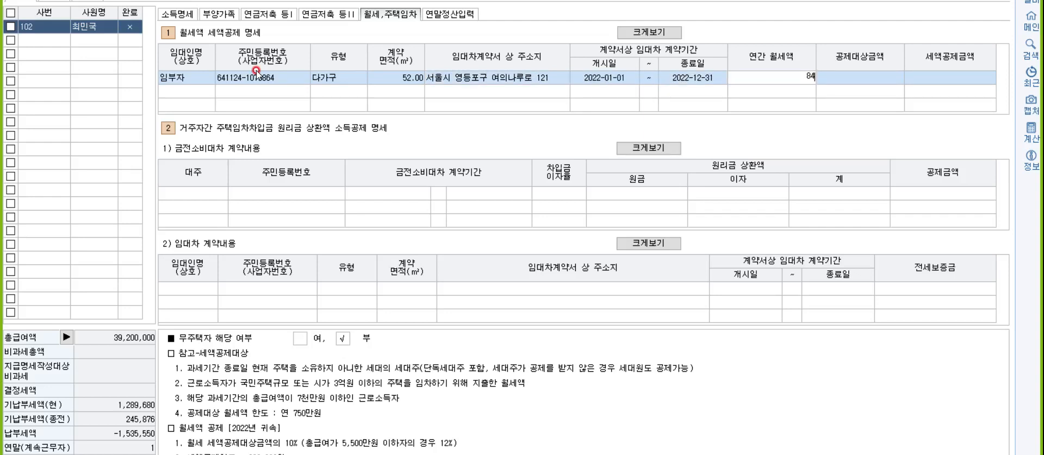
pyautogui.press('Return')
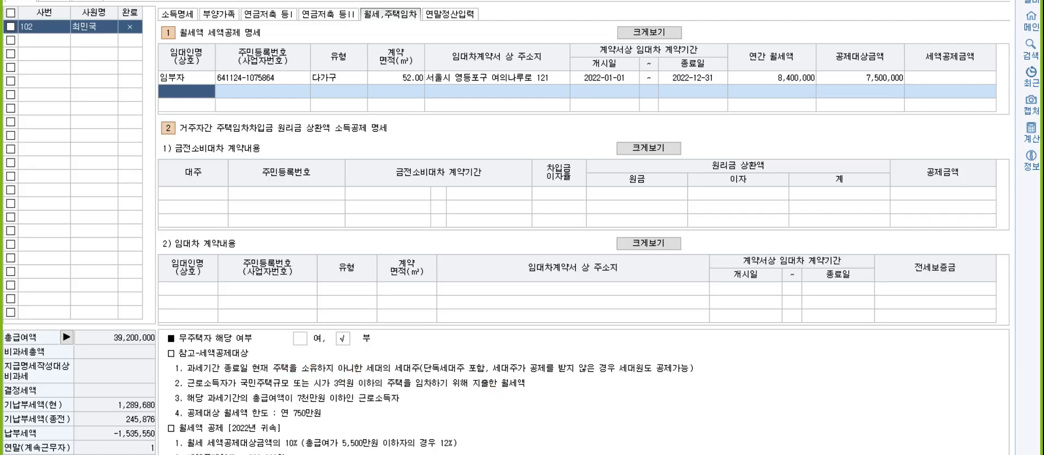
# - Switch back to the Hangul exam notes at 문제5. 원천징수 and turn on Korean input
pyautogui.moveTo(486, 454)
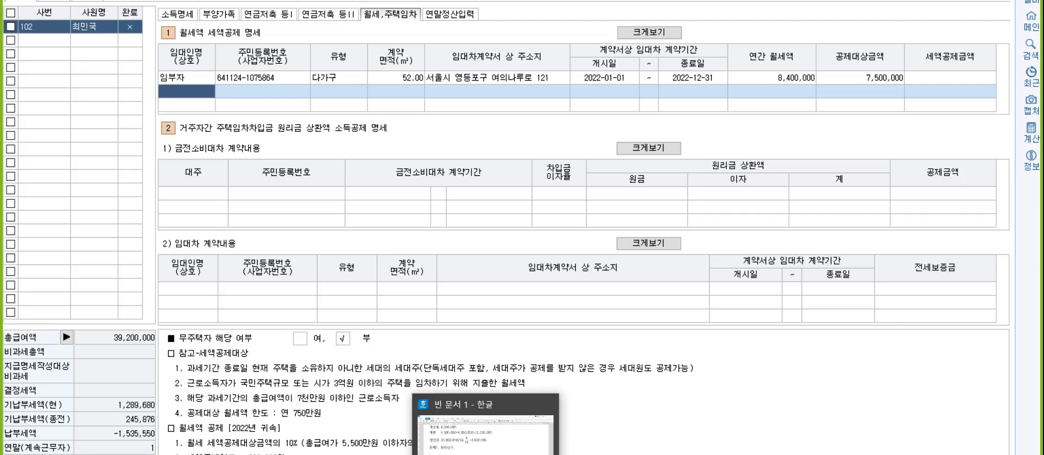
pyautogui.click(485, 454)
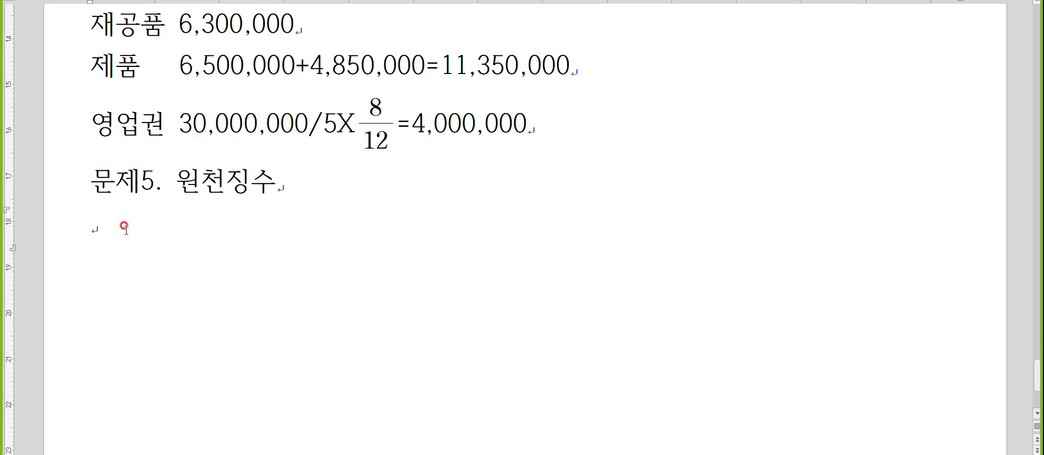
pyautogui.press('Hangul')
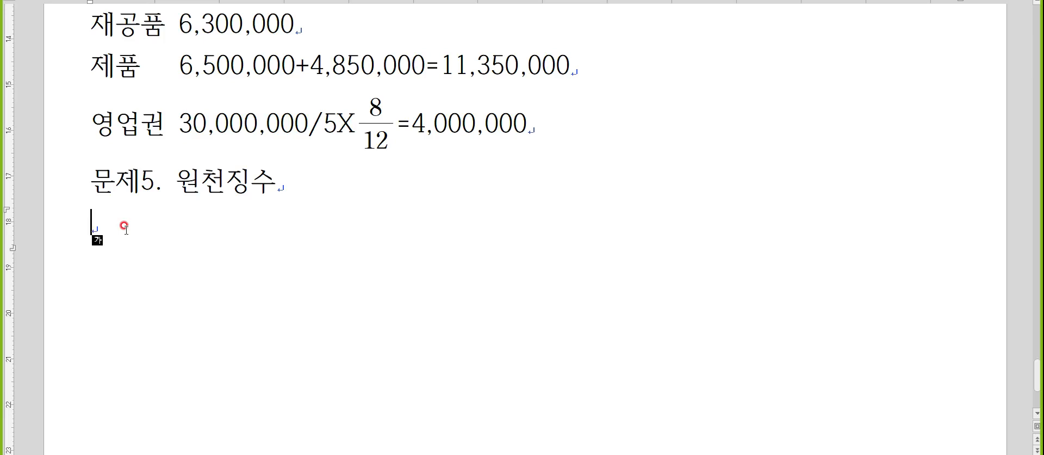